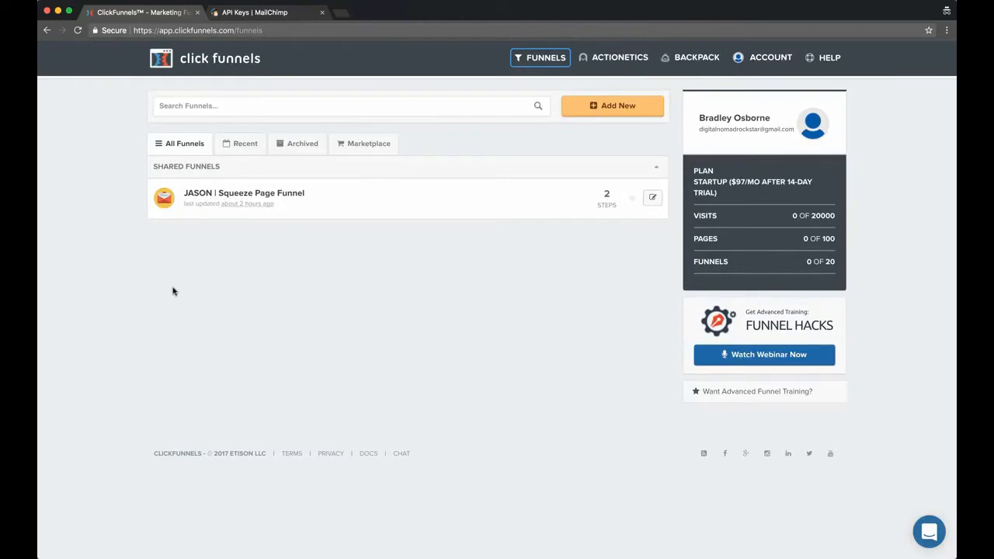
Start adding a new funnel and look through the available funnel types
click(204, 58)
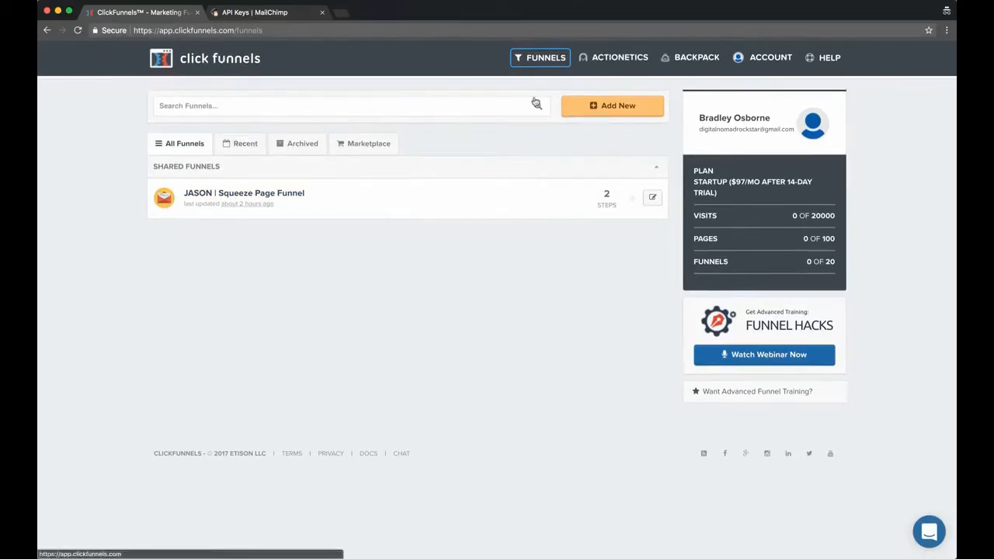
click(598, 105)
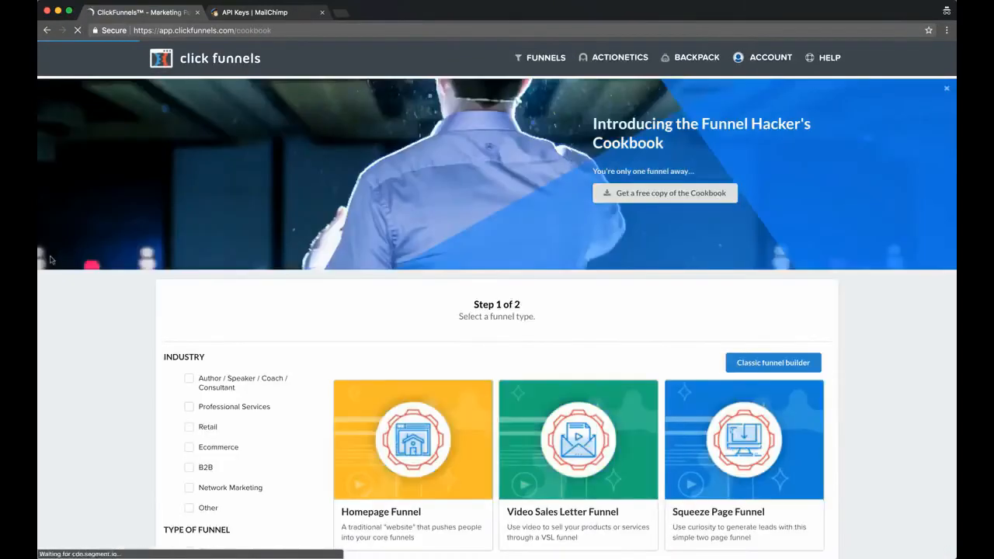
scroll(157, 262, down, 3)
scroll(404, 233, down, 2)
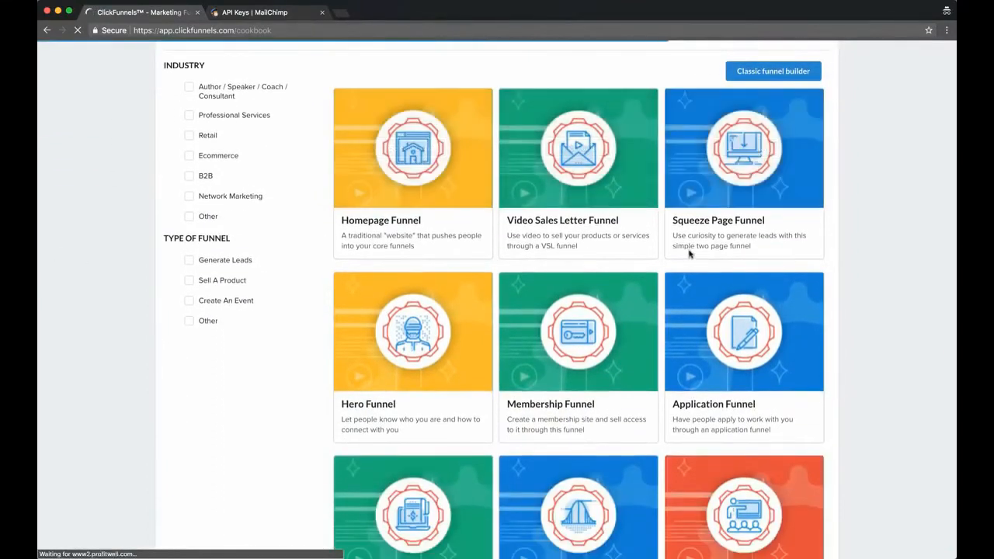
scroll(637, 251, down, 4)
scroll(656, 249, down, 5)
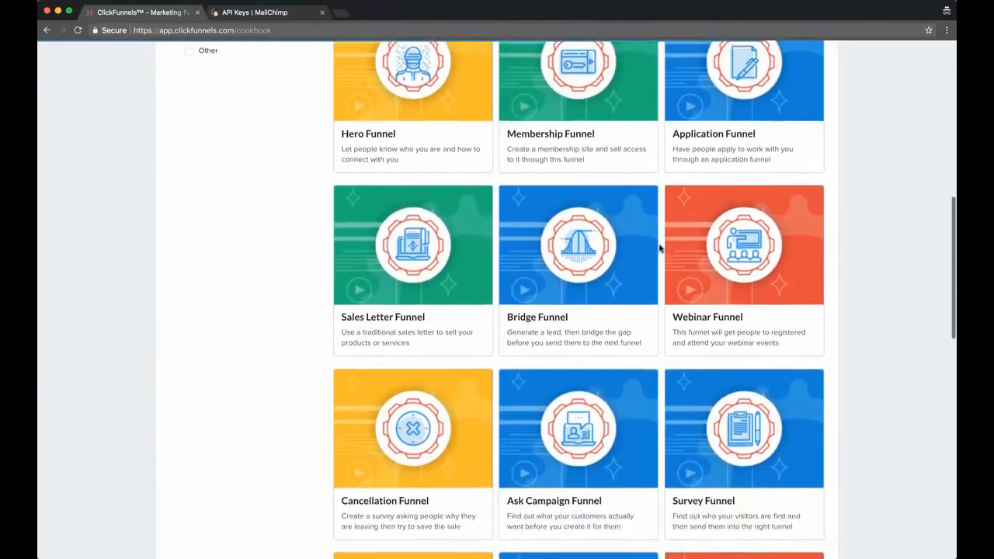
scroll(659, 247, down, 8)
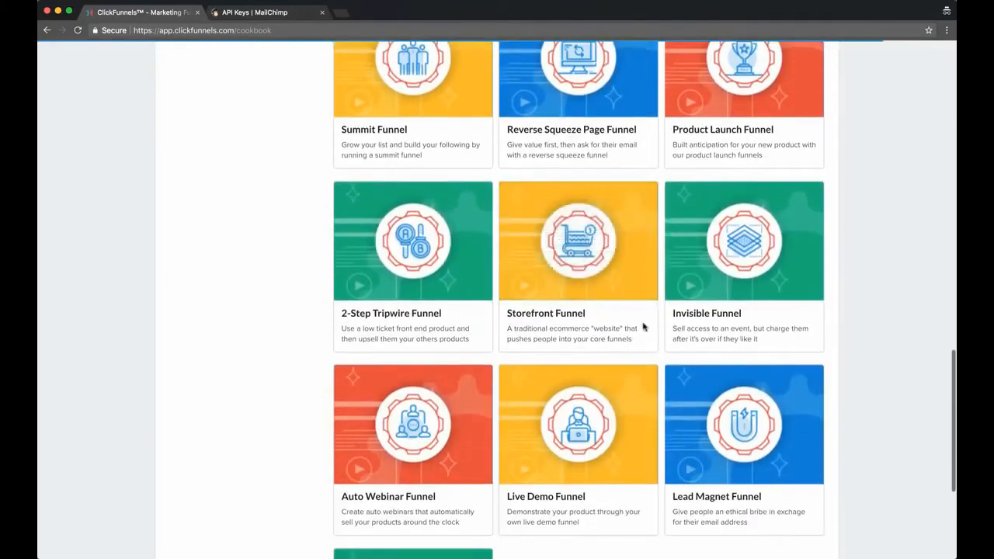
scroll(321, 304, down, 6)
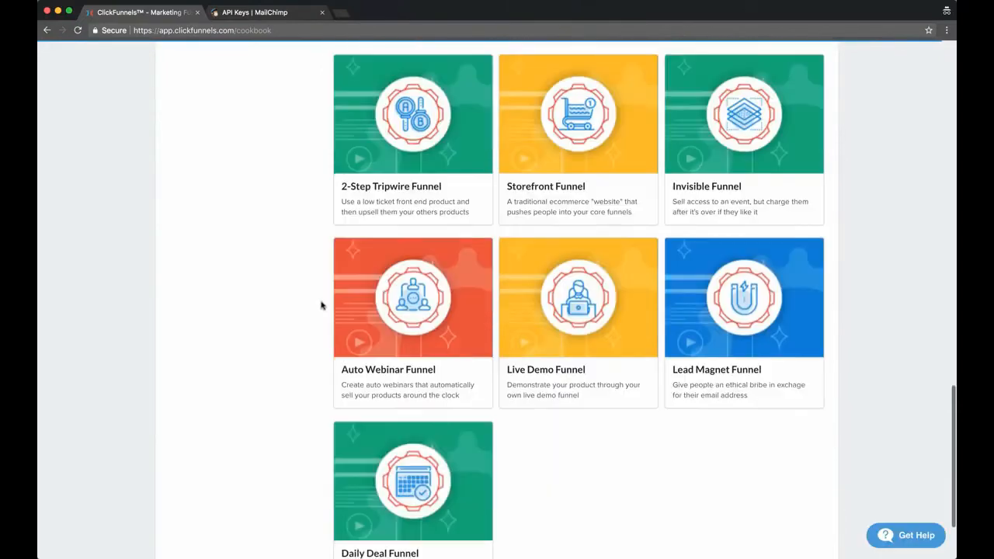
scroll(322, 304, up, 20)
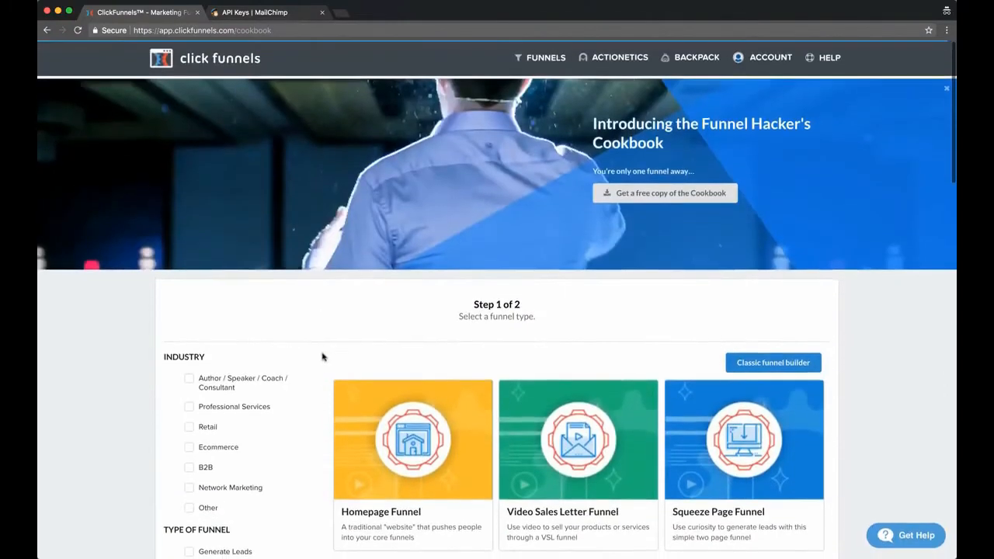
Filter the funnel types by Generate Leads with the goal I Want Their Contact Info
scroll(322, 344, down, 3)
scroll(306, 336, down, 2)
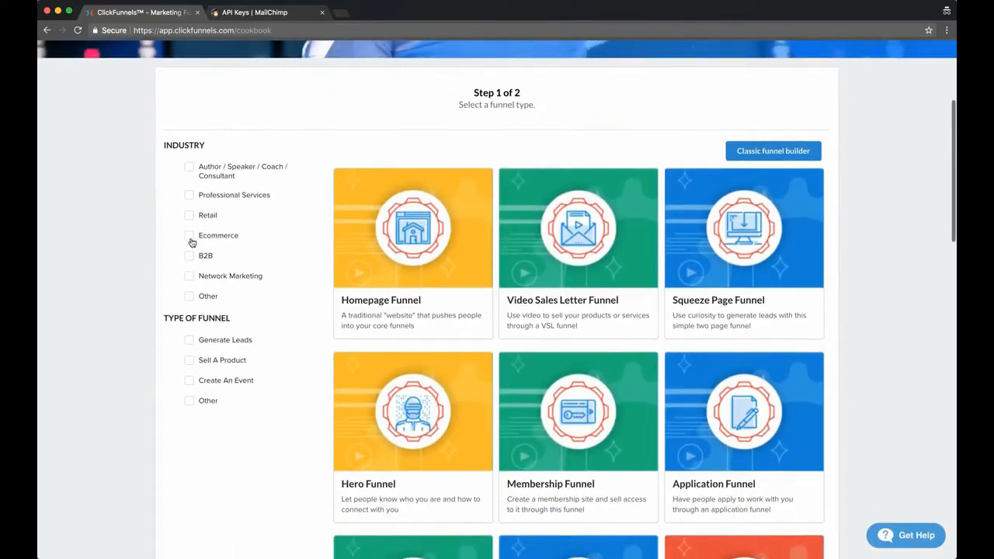
scroll(191, 295, down, 2)
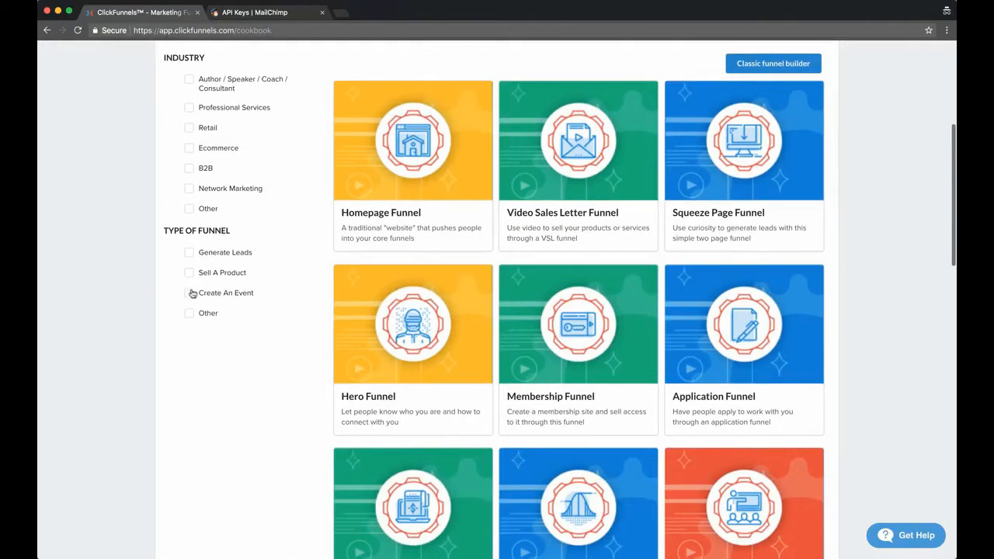
click(189, 253)
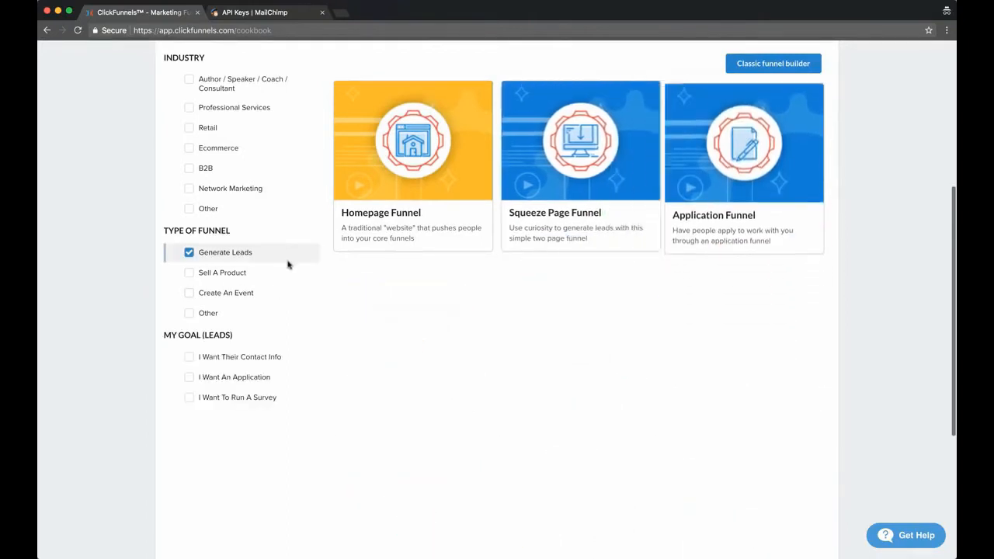
scroll(182, 257, down, 3)
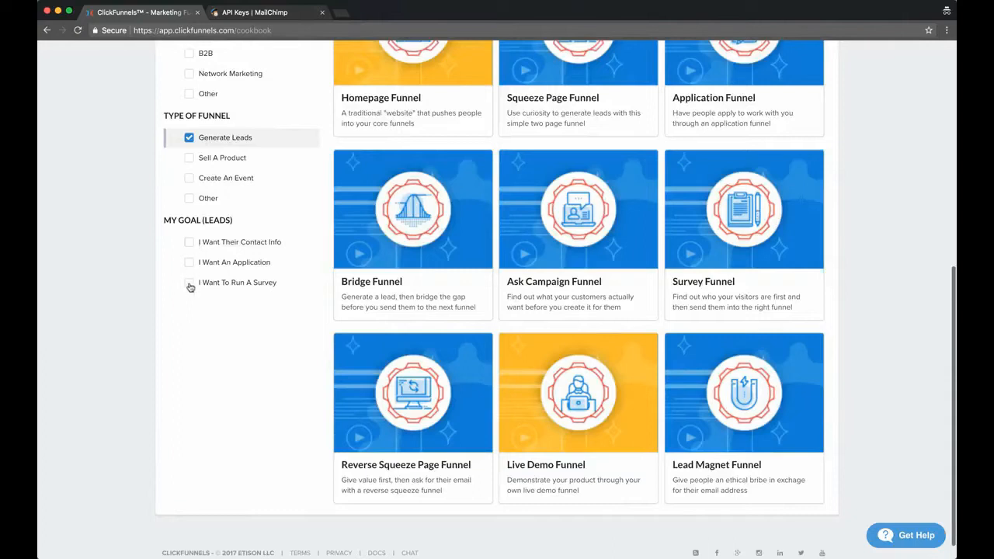
click(190, 244)
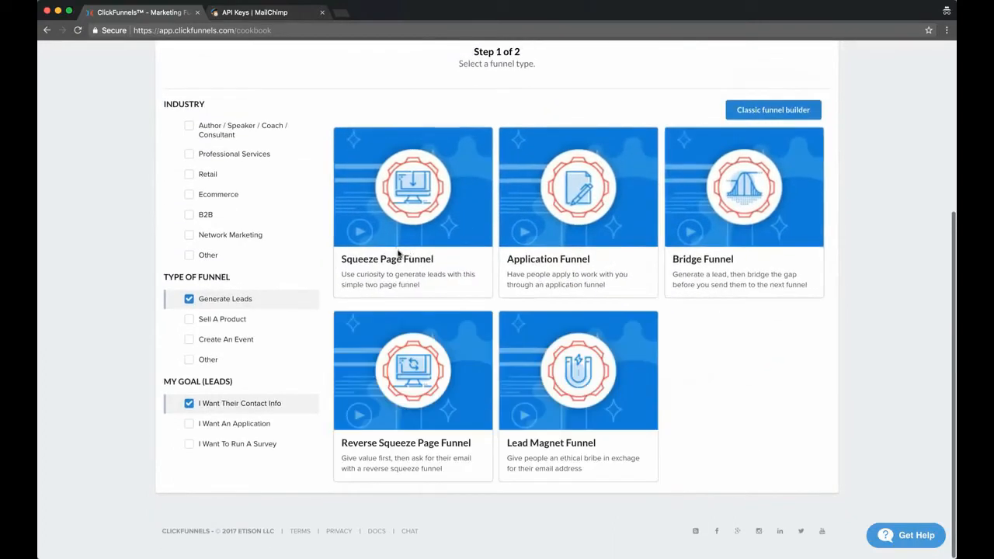
Select the Squeeze Page Funnel as the funnel type
mouse_move(427, 176)
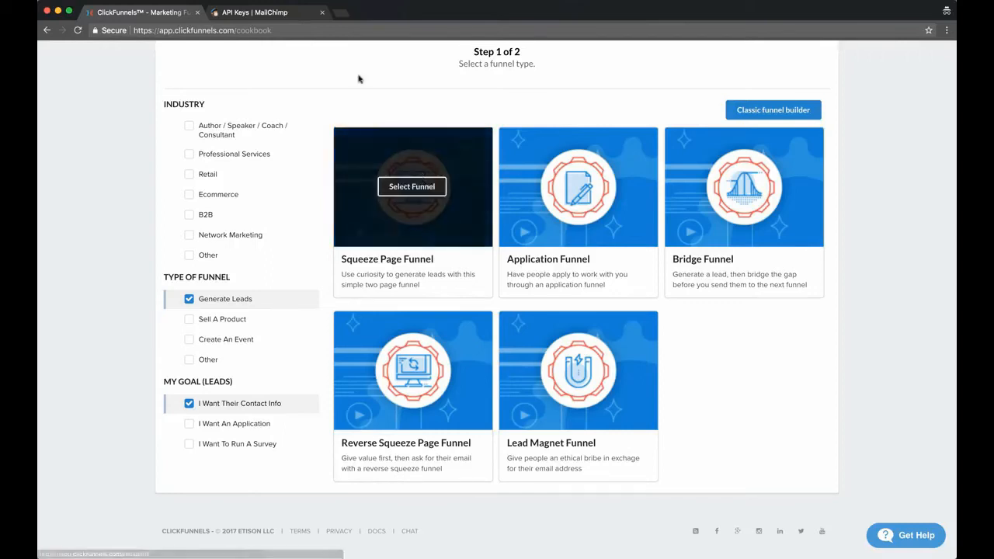
scroll(327, 108, up, 1)
scroll(323, 109, down, 1)
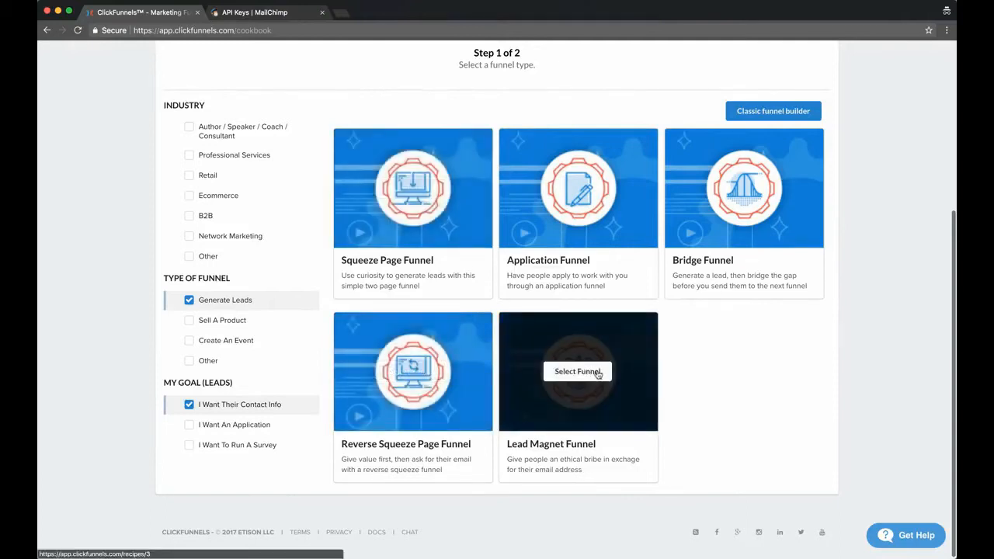
click(412, 187)
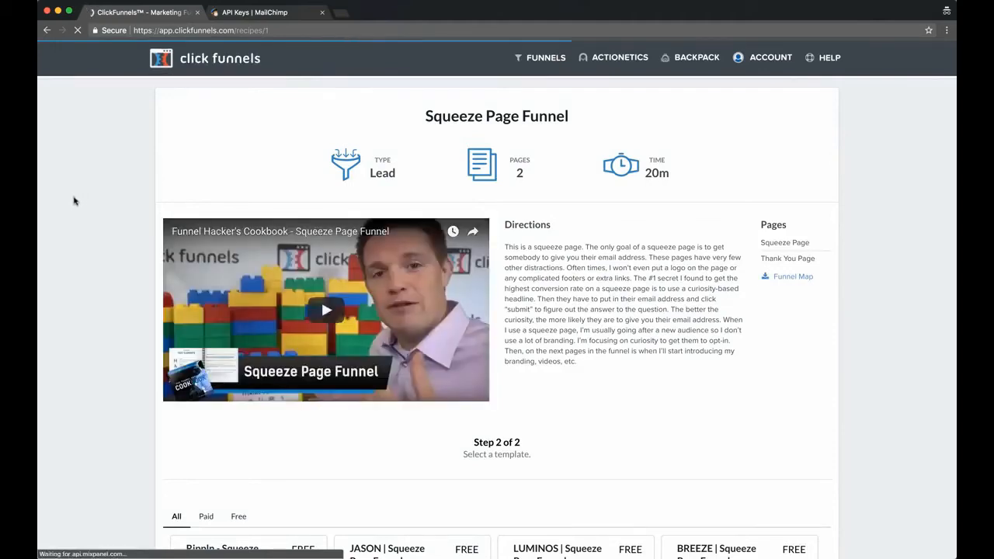
Examine the Squeeze Page Funnel's directions, video and the templates offered for it
scroll(109, 240, down, 3)
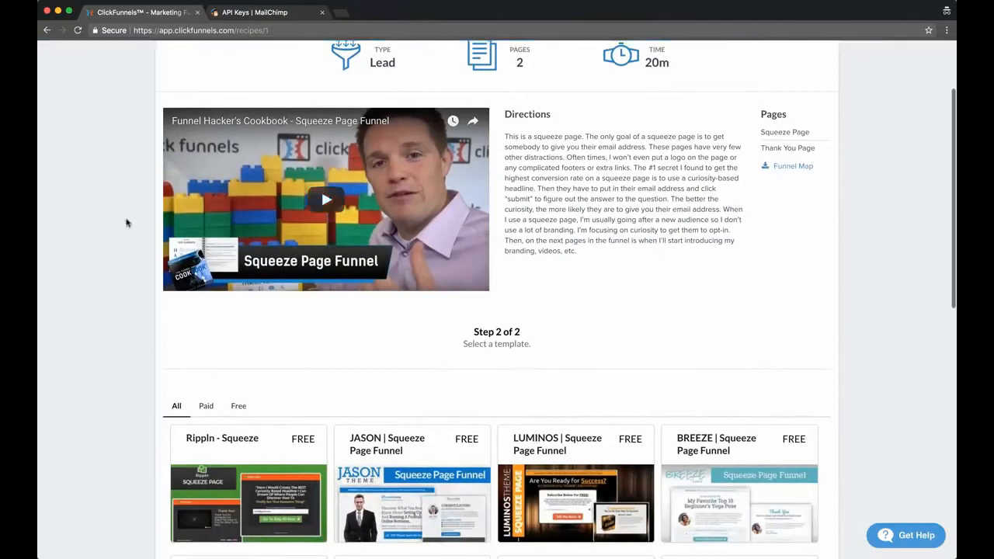
scroll(117, 207, down, 1)
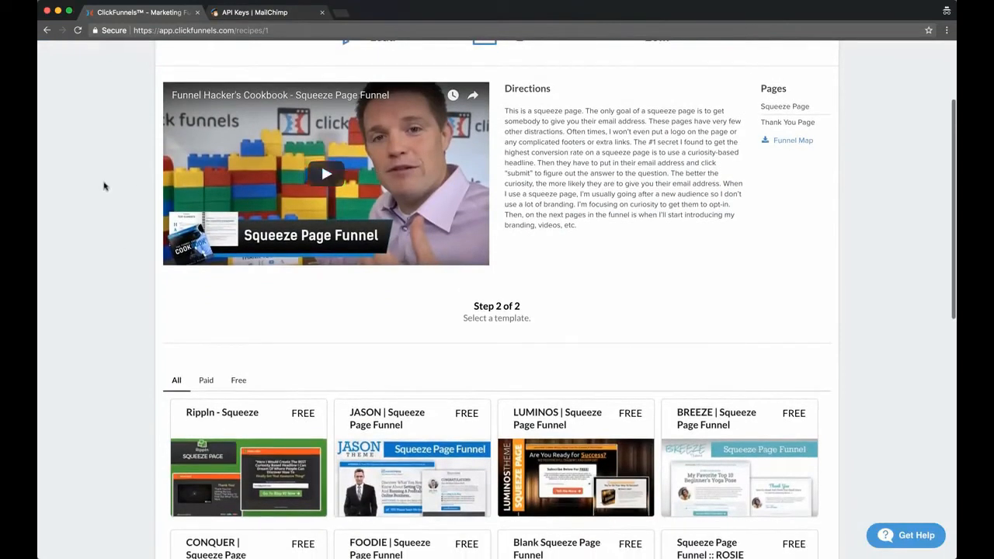
scroll(104, 188, down, 1)
scroll(101, 171, down, 2)
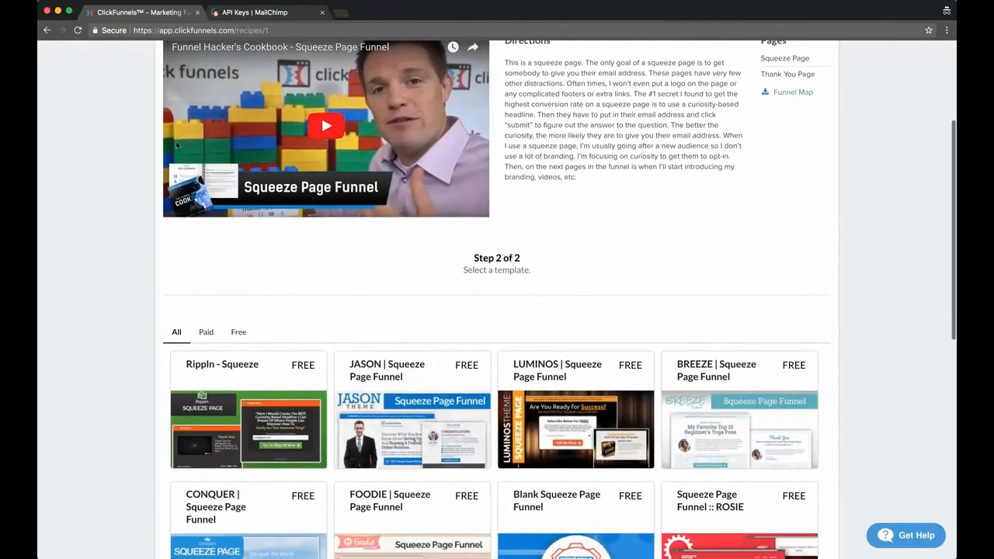
scroll(124, 158, down, 2)
scroll(88, 164, up, 4)
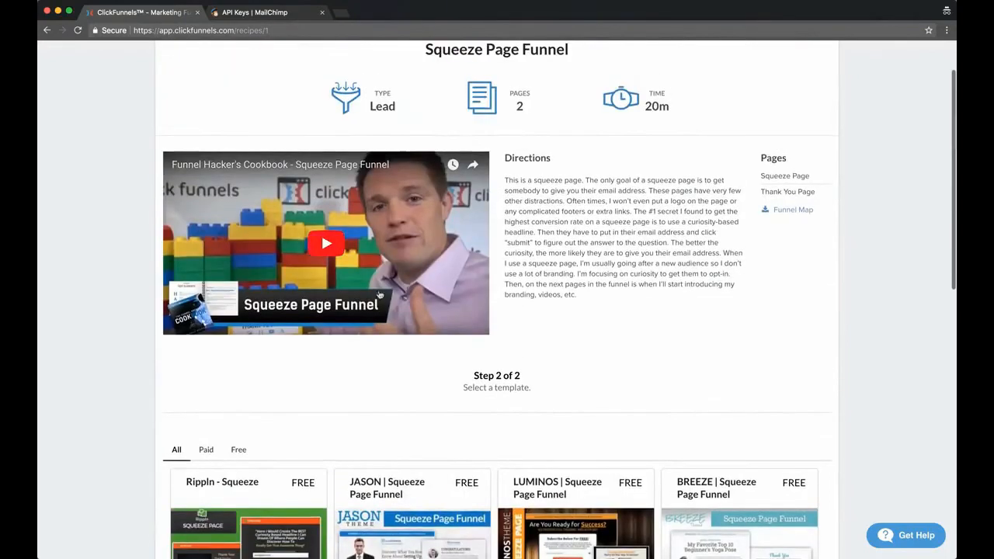
scroll(96, 169, down, 2)
scroll(96, 169, down, 8)
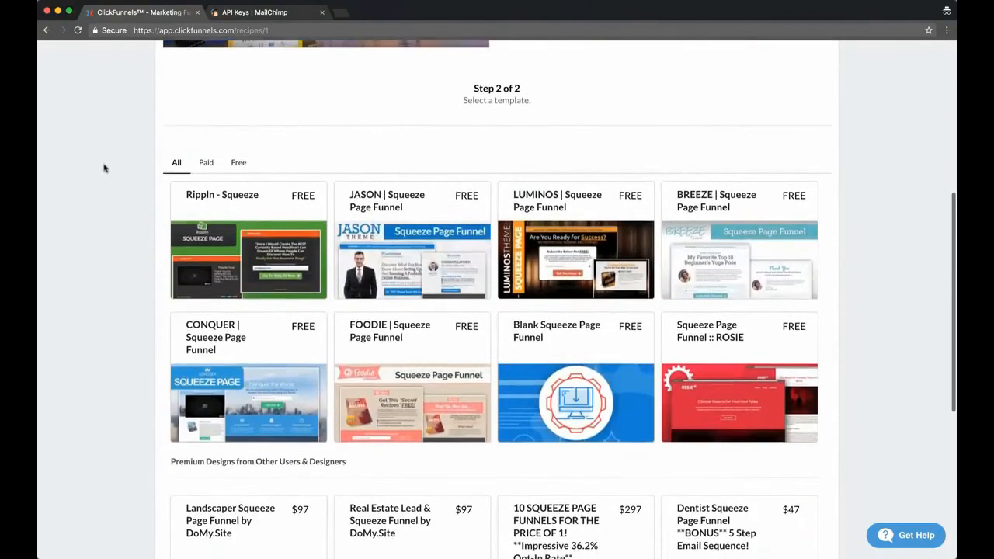
scroll(313, 158, up, 6)
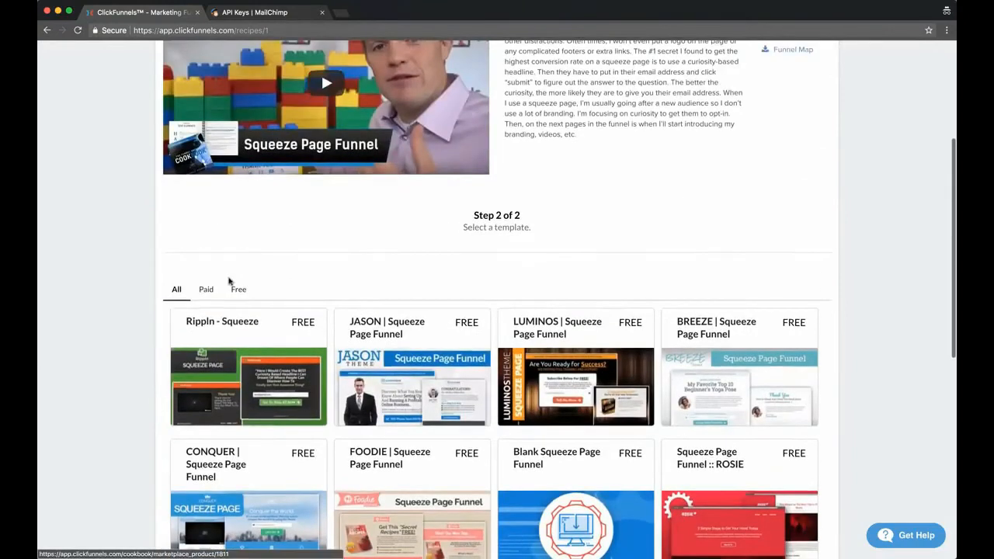
Show only the free templates and open the JASON | Squeeze Page Funnel template
click(238, 290)
scroll(123, 277, up, 7)
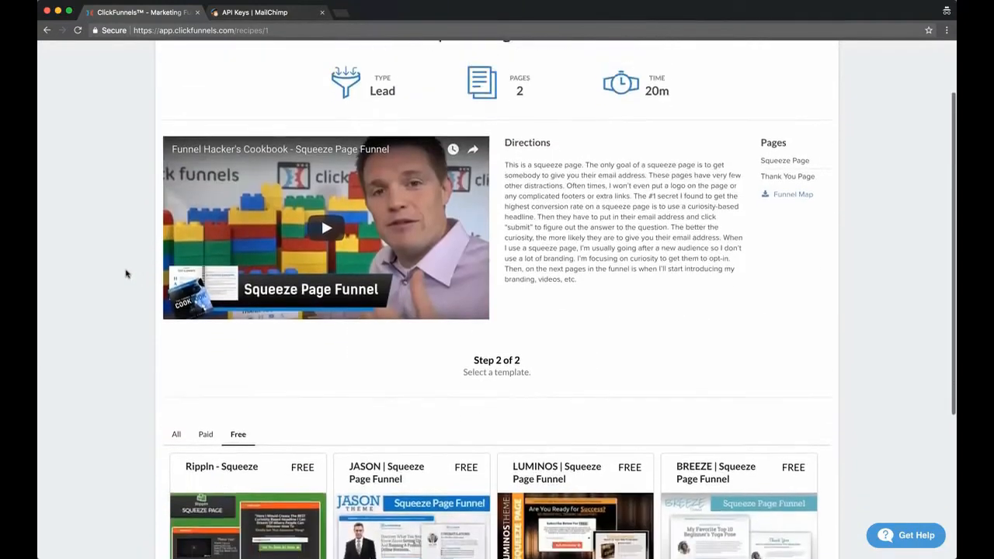
scroll(128, 223, down, 10)
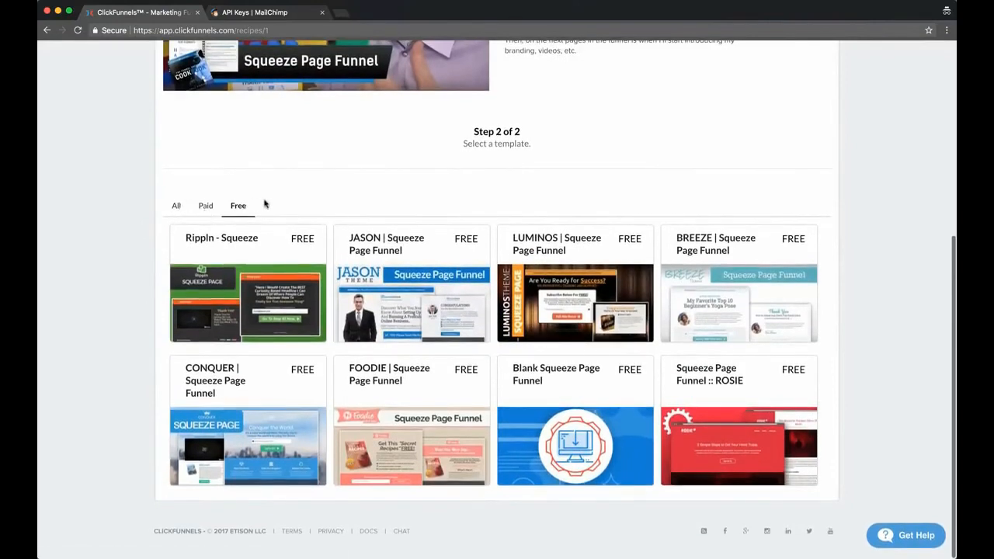
click(401, 295)
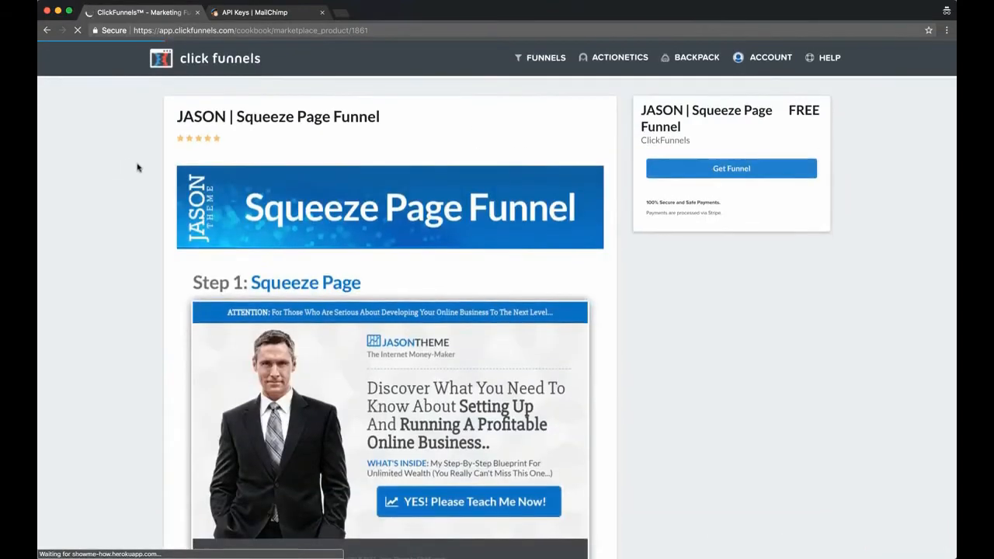
Review the template's Squeeze Page and Thank You Page previews and get the free JASON | Squeeze Page Funnel
scroll(109, 196, down, 1)
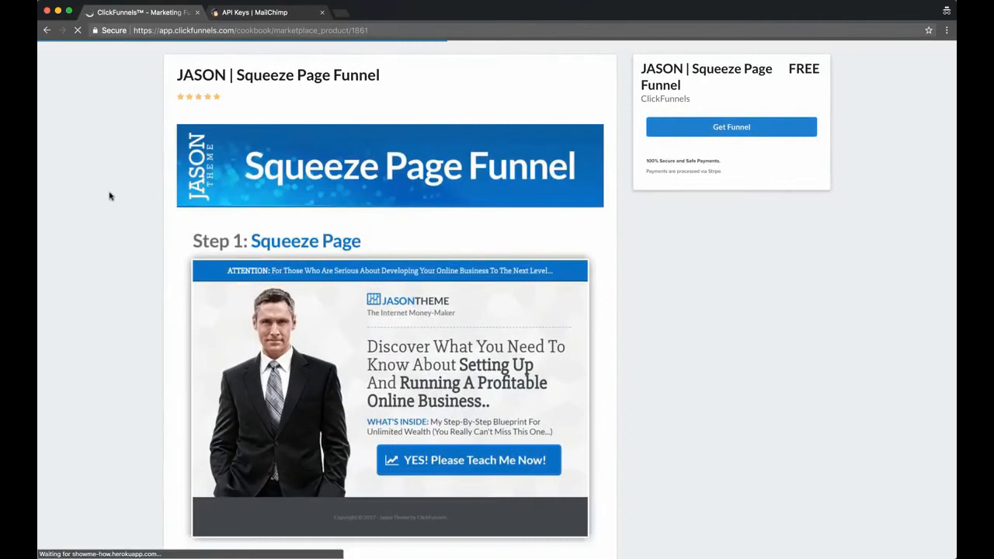
scroll(109, 196, up, 1)
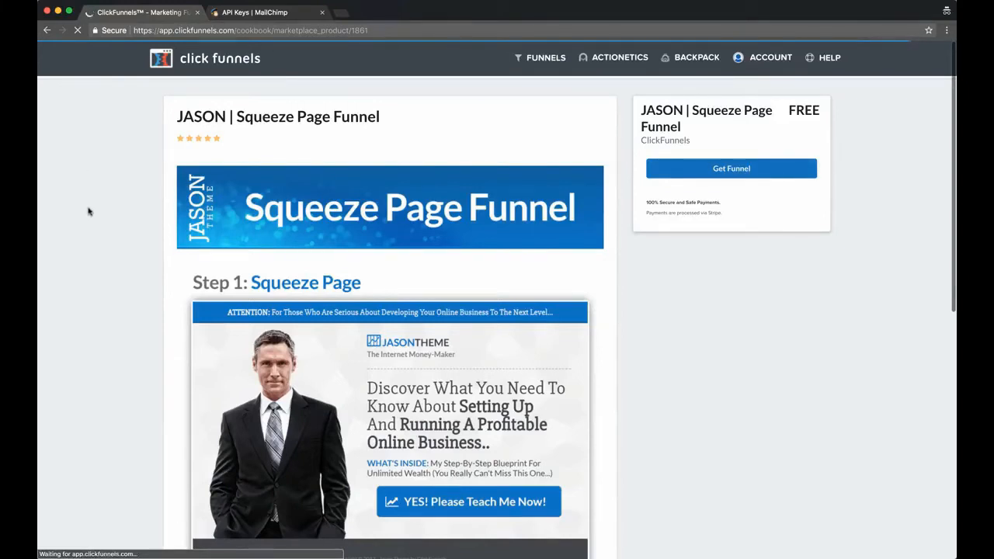
scroll(85, 208, down, 5)
scroll(68, 210, down, 4)
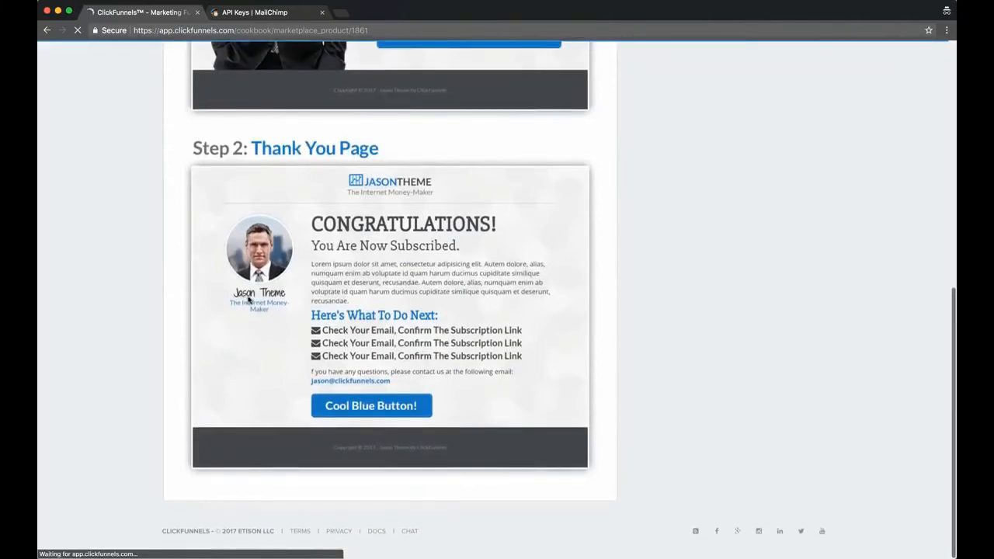
scroll(184, 128, up, 6)
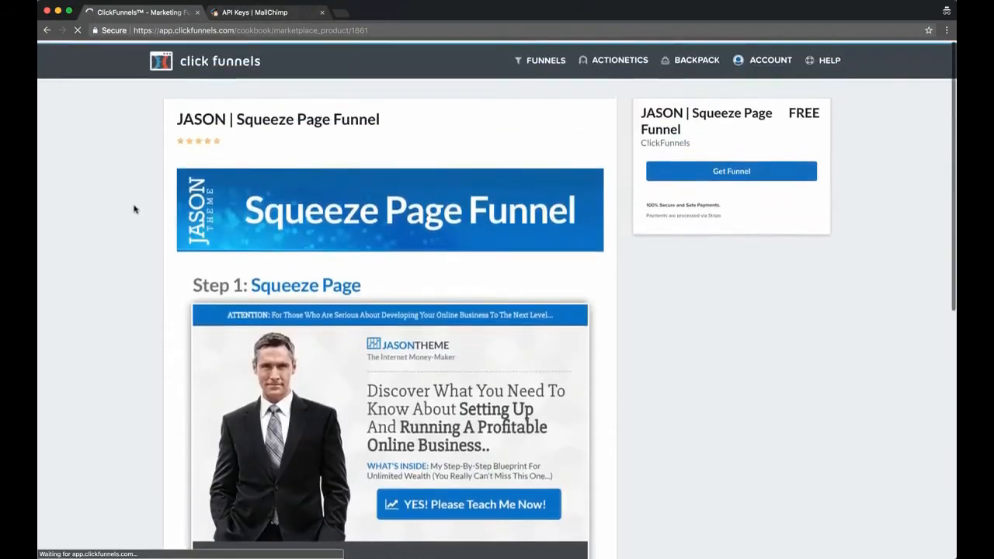
scroll(133, 210, down, 5)
scroll(135, 211, up, 5)
scroll(124, 214, down, 1)
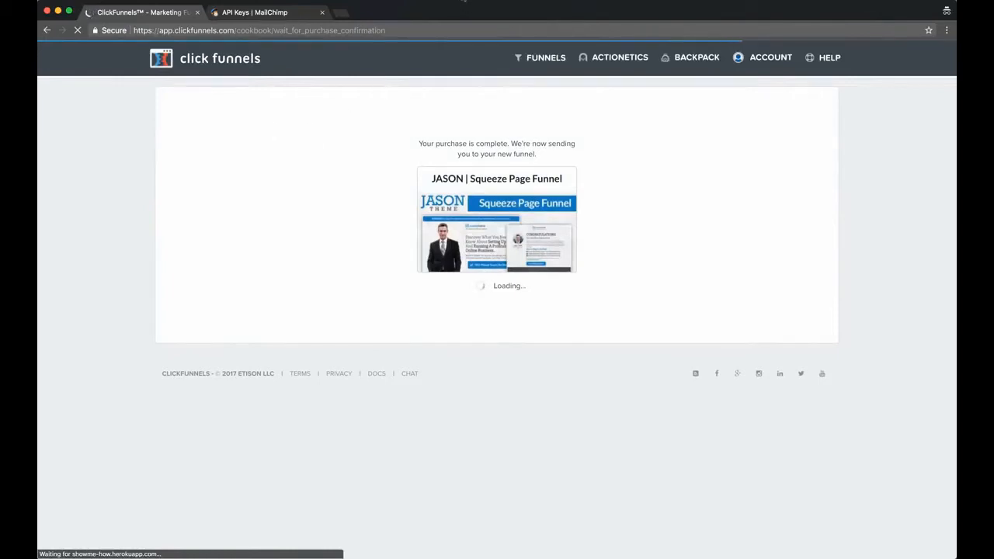
click(465, 1)
click(469, 16)
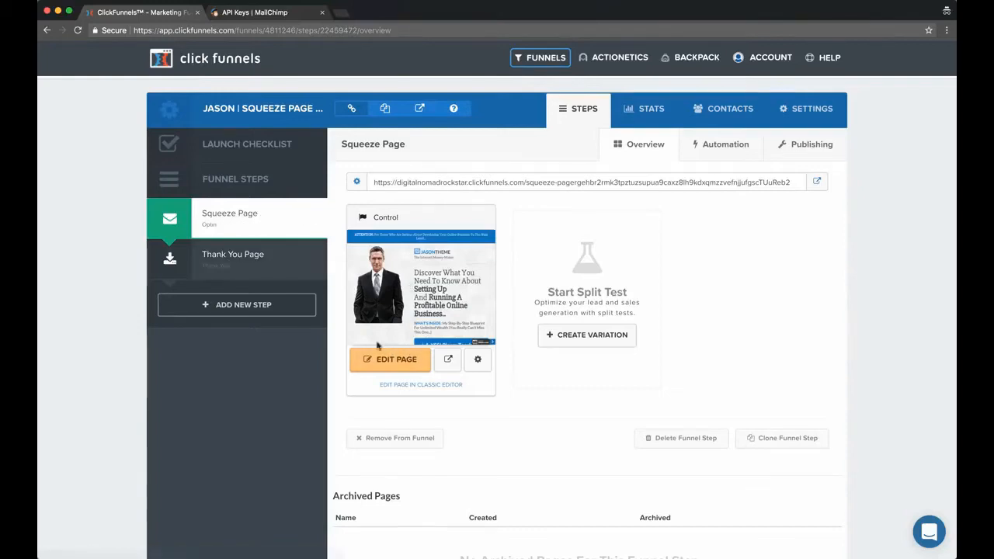
Open the new funnel's Squeeze Page in the page editor
click(400, 362)
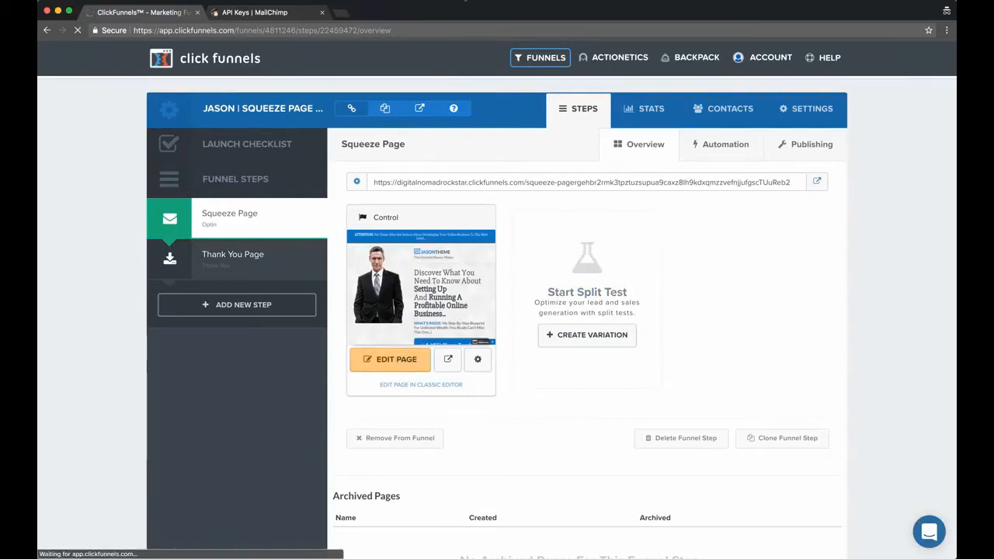
click(466, 1)
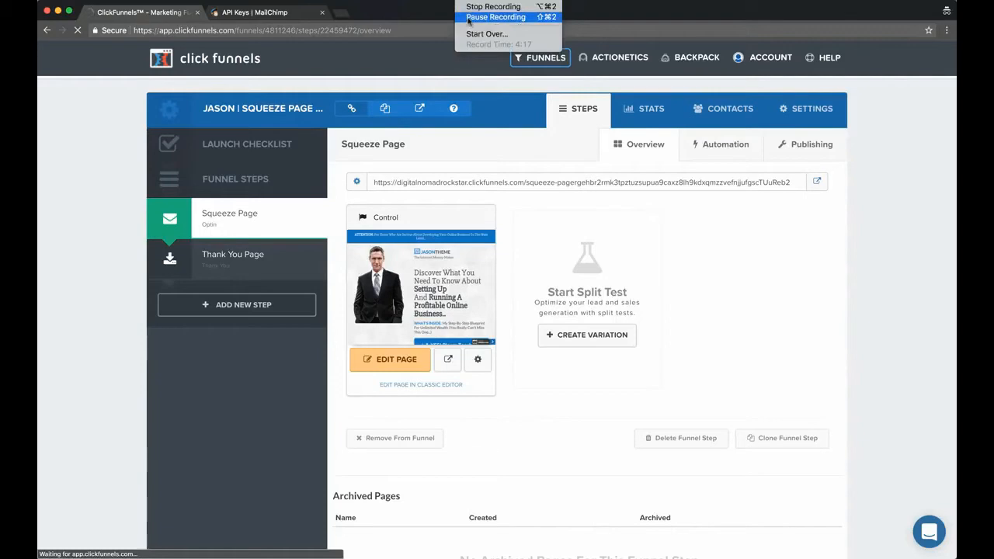
click(468, 17)
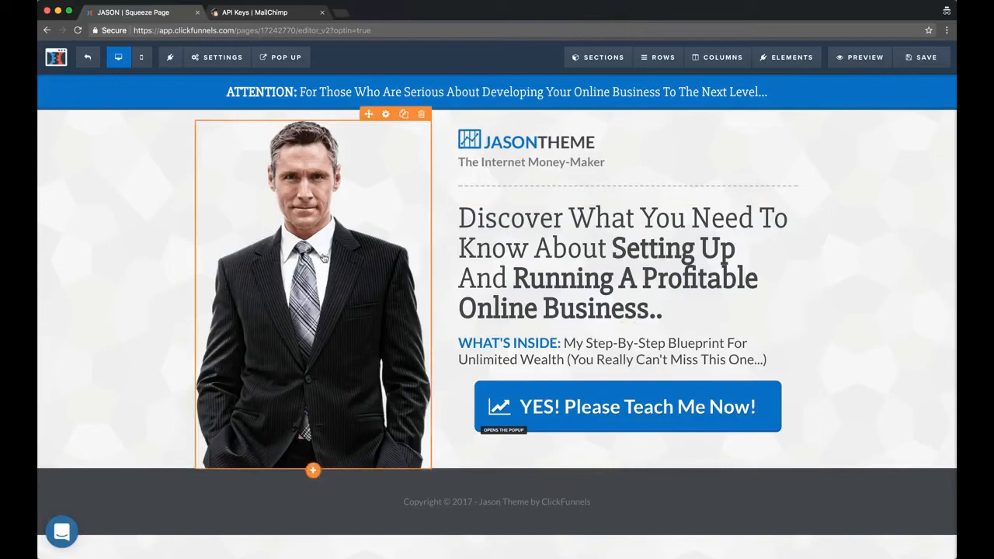
Move the photo of the man into the text column, directly below the tagline "The Internet Money-Maker"
drag(517, 218, 292, 244)
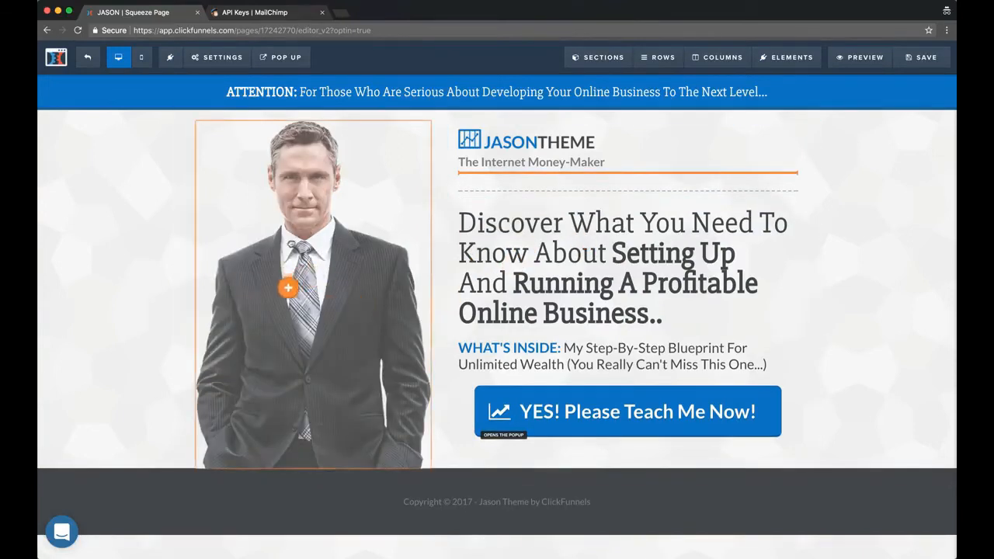
drag(289, 287, 371, 289)
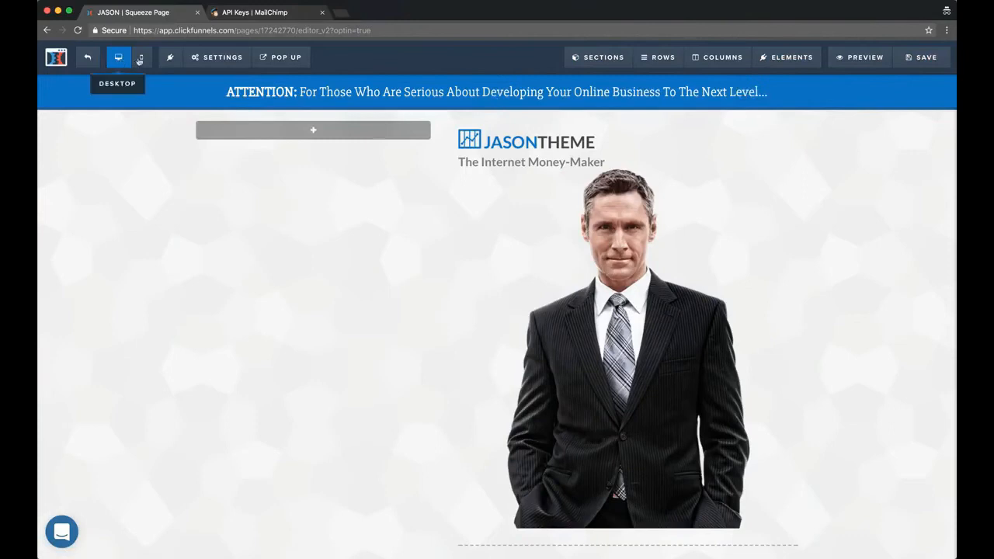
Move the photo of the man back into the empty column beside the text
mouse_move(220, 62)
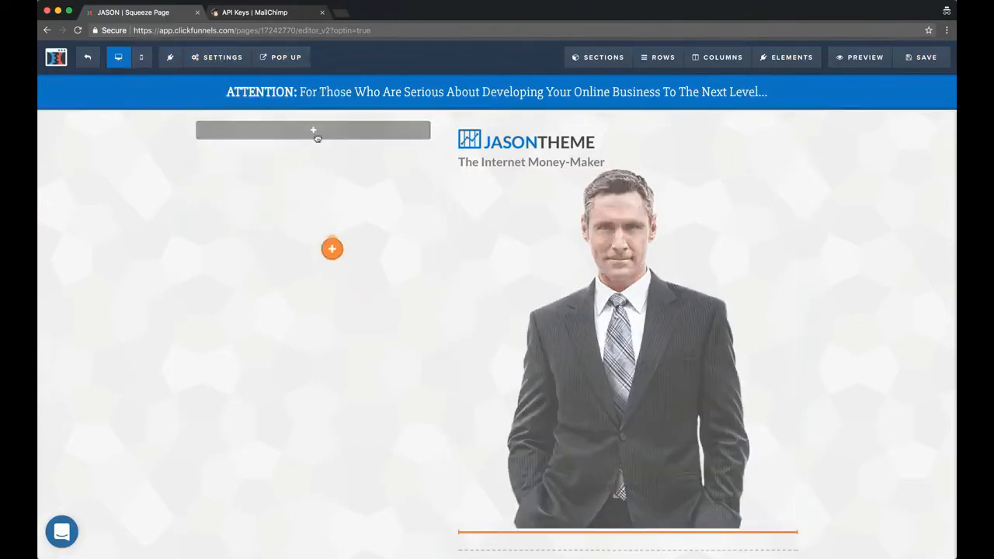
drag(312, 134, 312, 136)
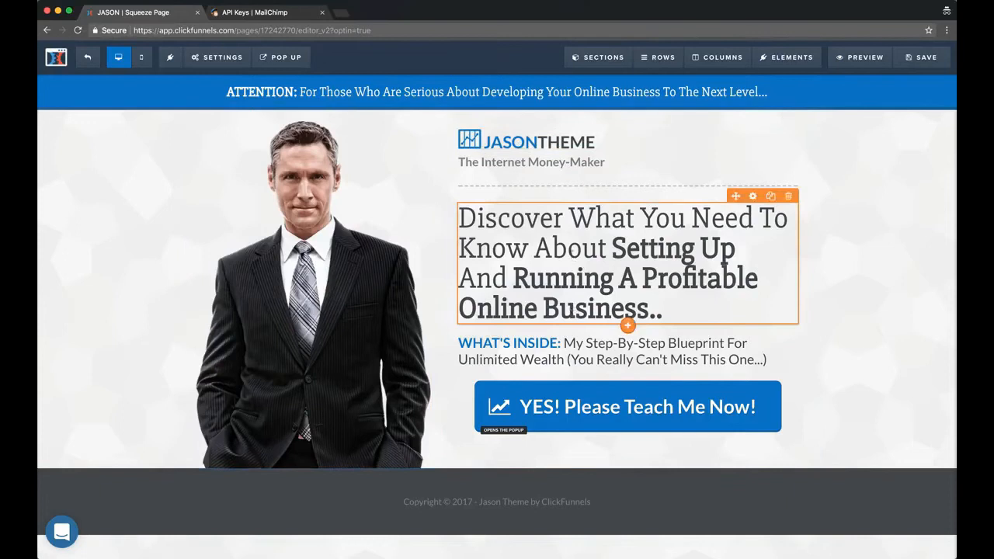
Replace "Online Business" in the main headline with "Adwords Account"
click(573, 252)
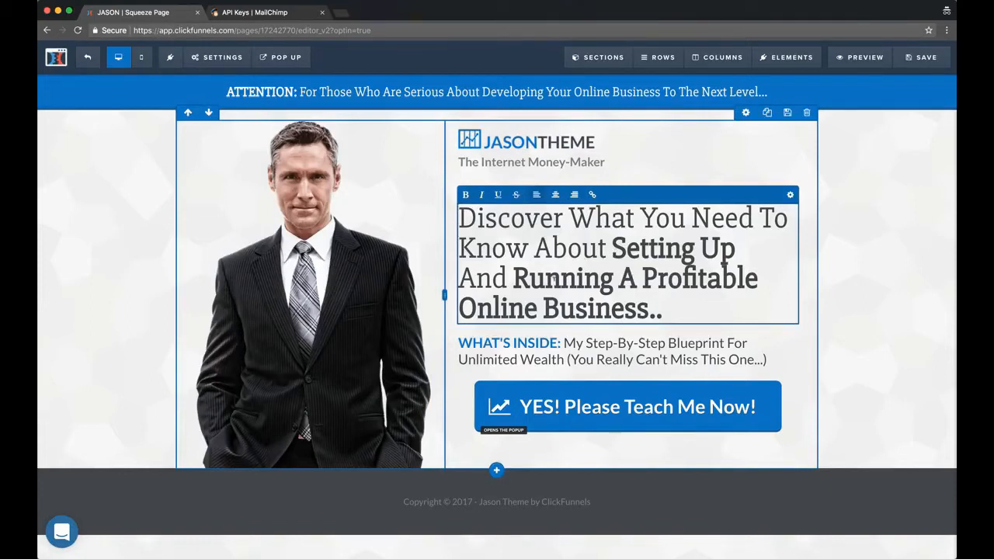
drag(459, 308, 637, 308)
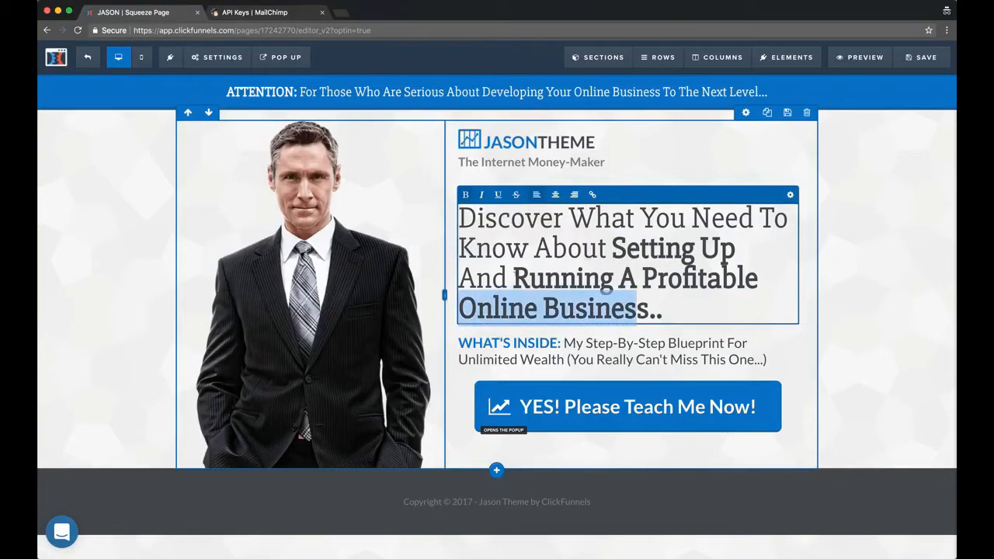
click(514, 279)
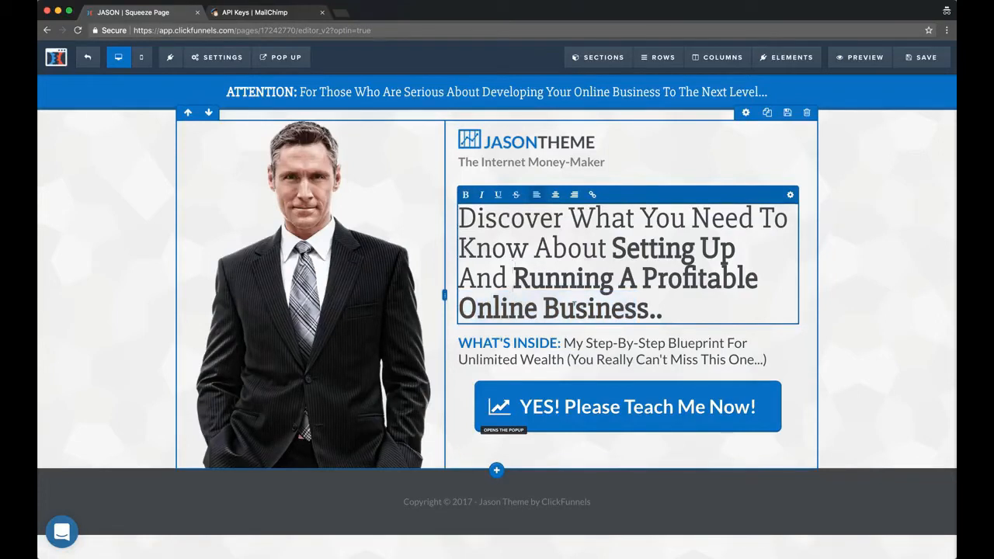
drag(650, 309, 461, 308)
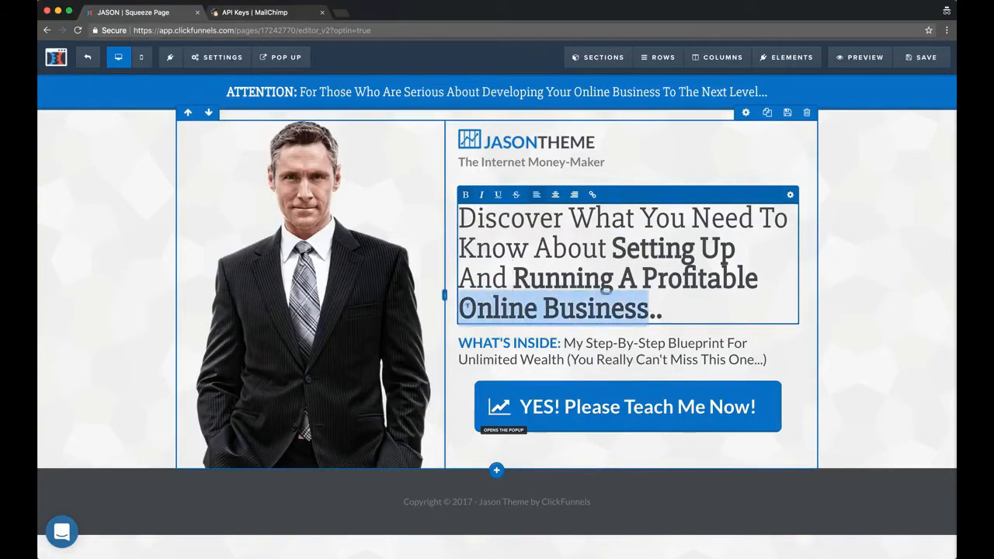
text(Adwords A)
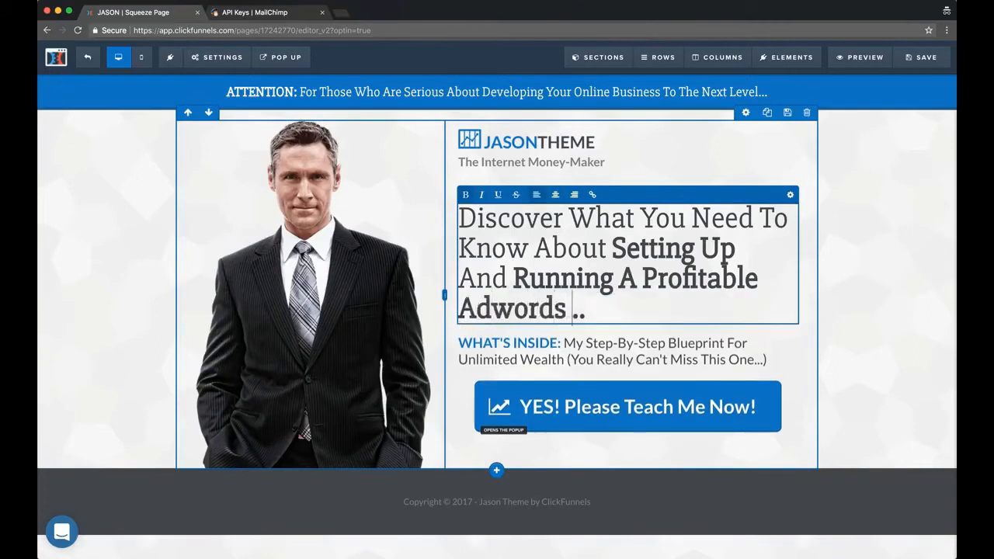
text(ccount)
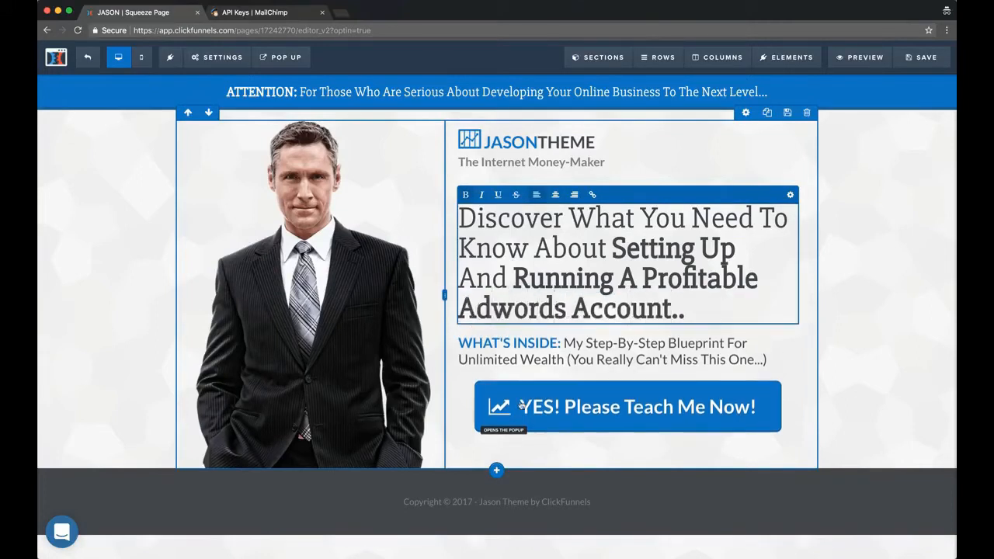
Reword the end of the "WHAT'S INSIDE" line to "Profitability On Adwords (Even If You're A Total Beginner)"
click(586, 359)
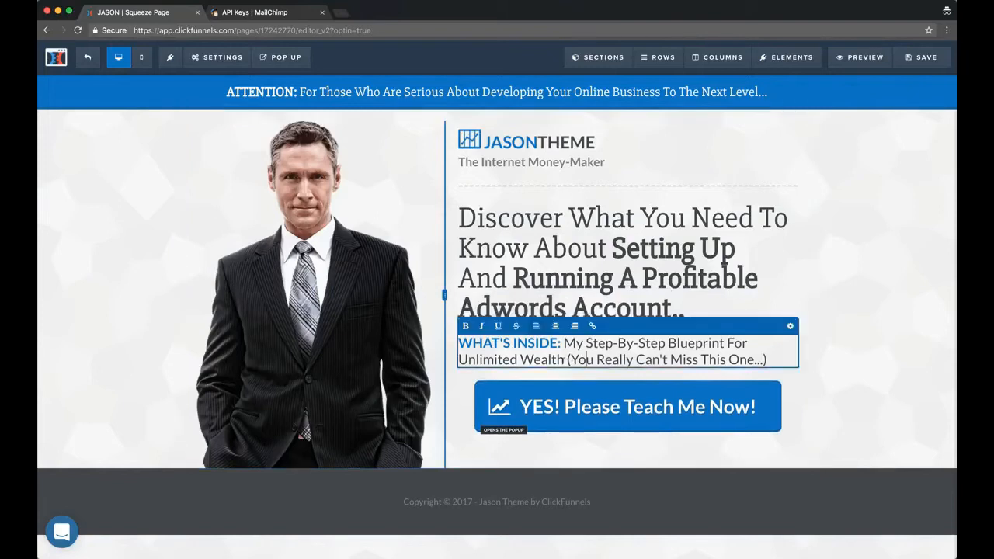
drag(497, 358, 460, 359)
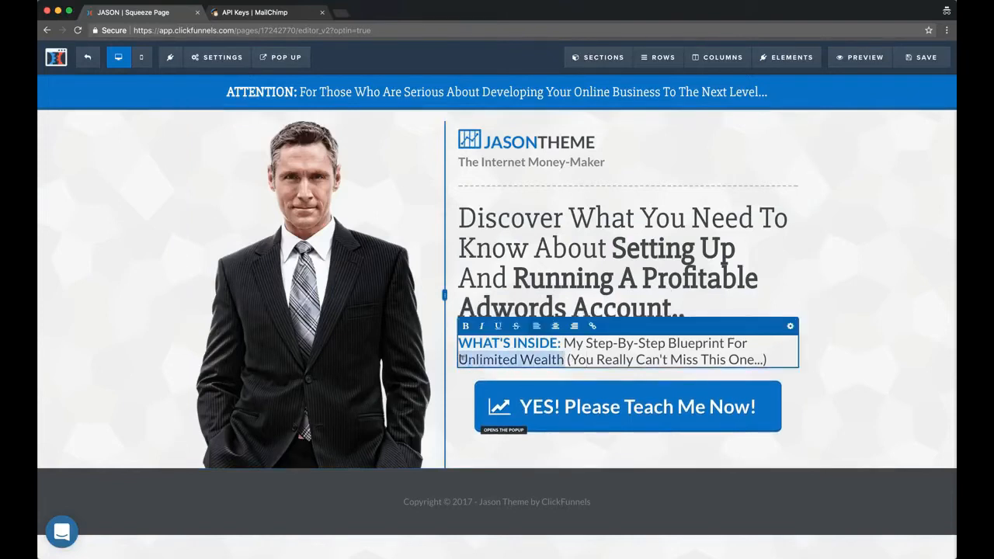
text(Profitability)
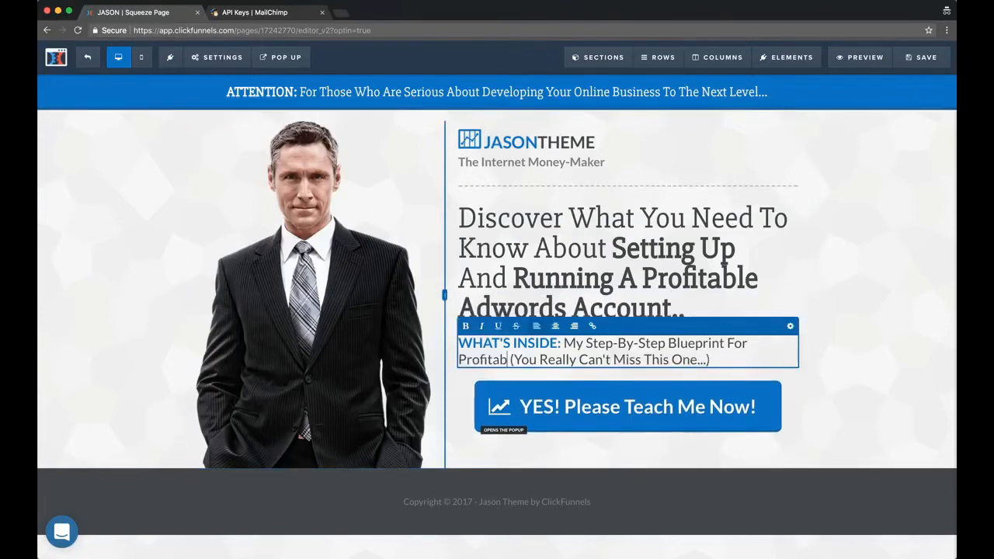
text( On Adwords)
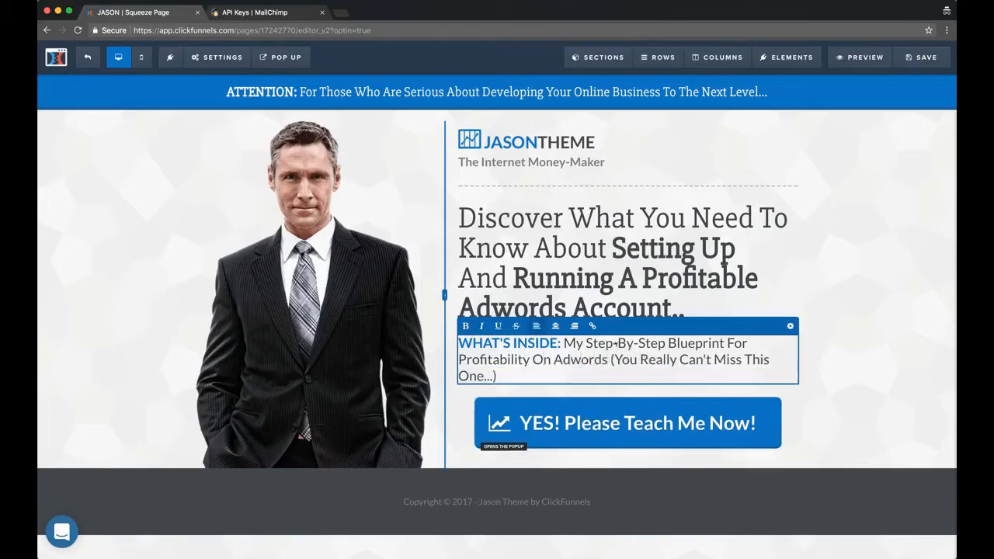
drag(614, 359, 493, 376)
text(Even )
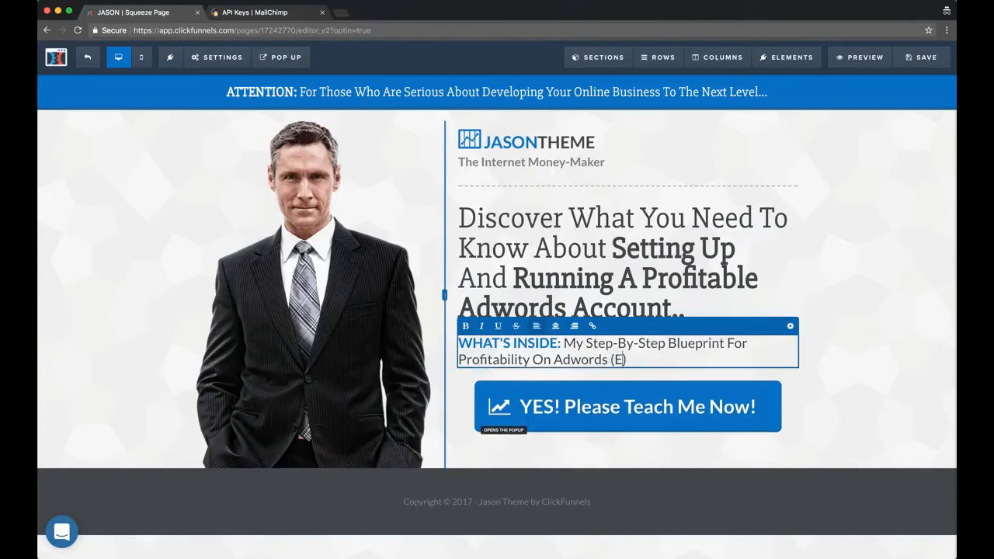
text(If You're A Total )
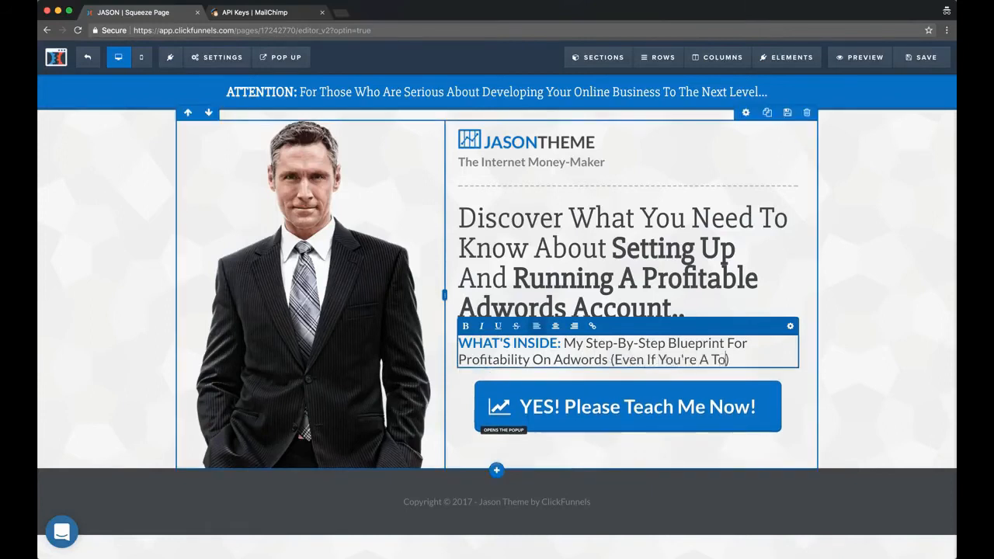
text(Beginner)
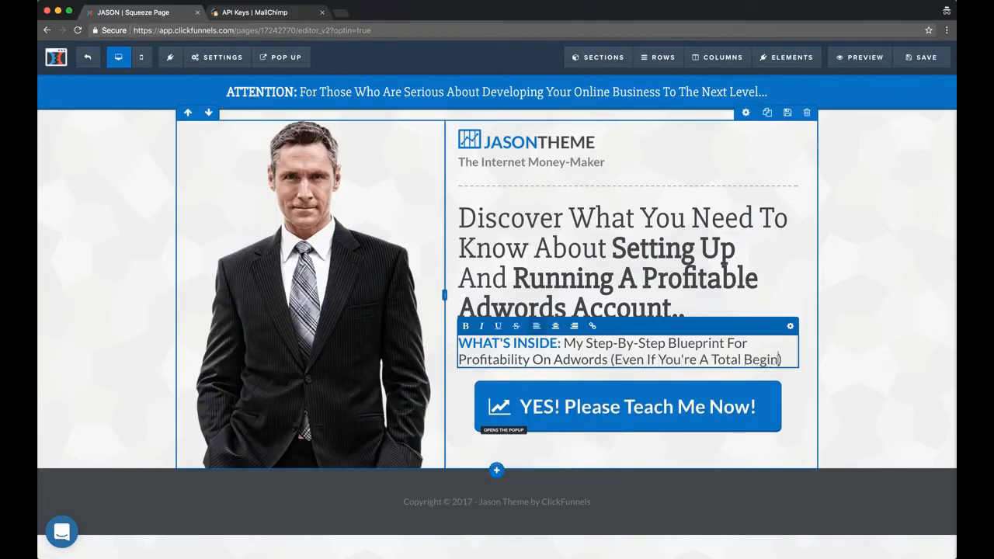
click(796, 288)
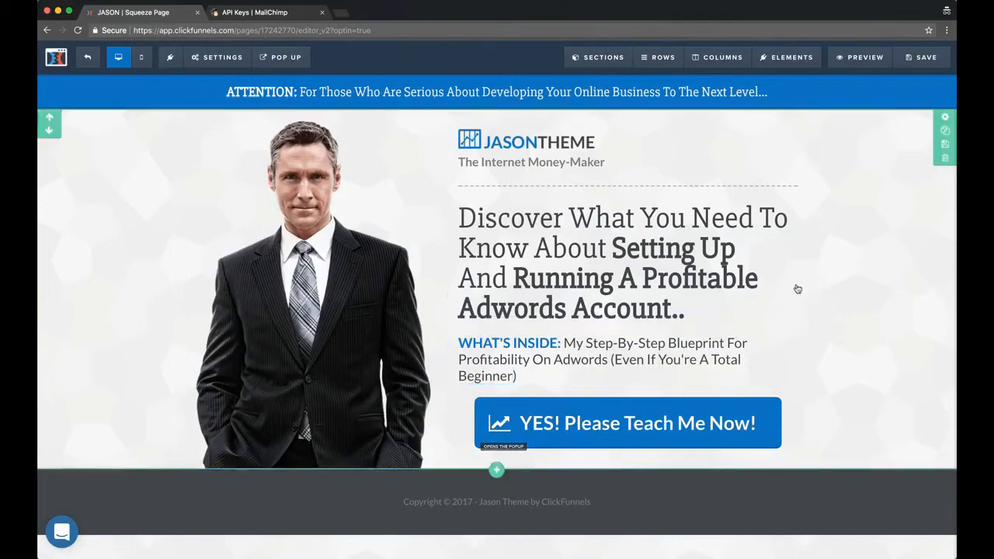
Replace "Internet Money-Maker" in the tagline below the JASONTHEME logo with the page owner's nickname
click(561, 163)
drag(549, 161, 495, 162)
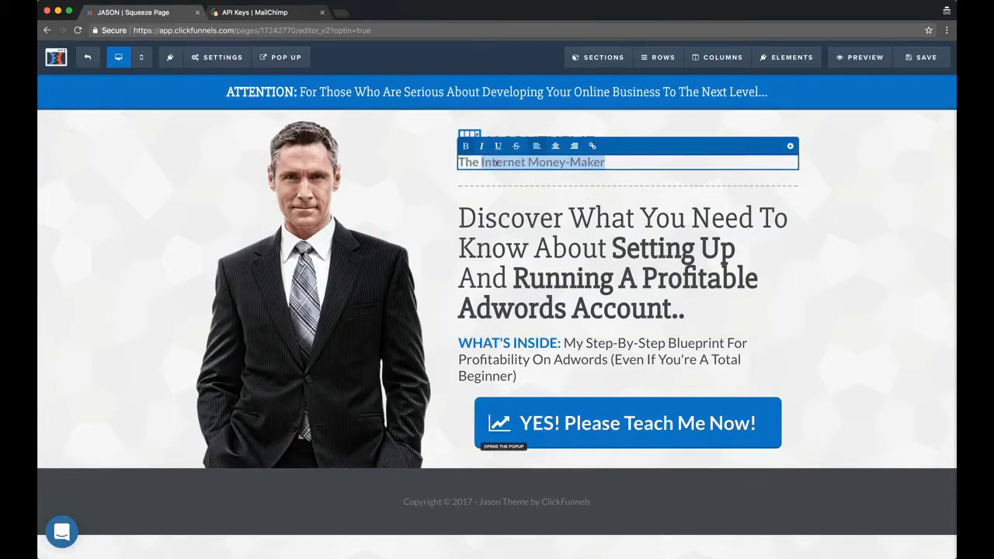
text(Nomad Brad)
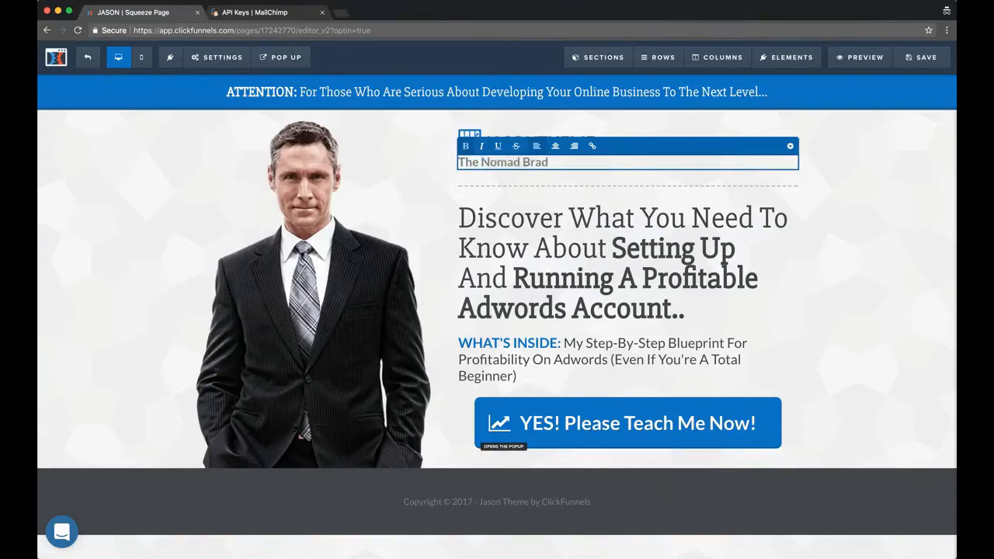
click(880, 165)
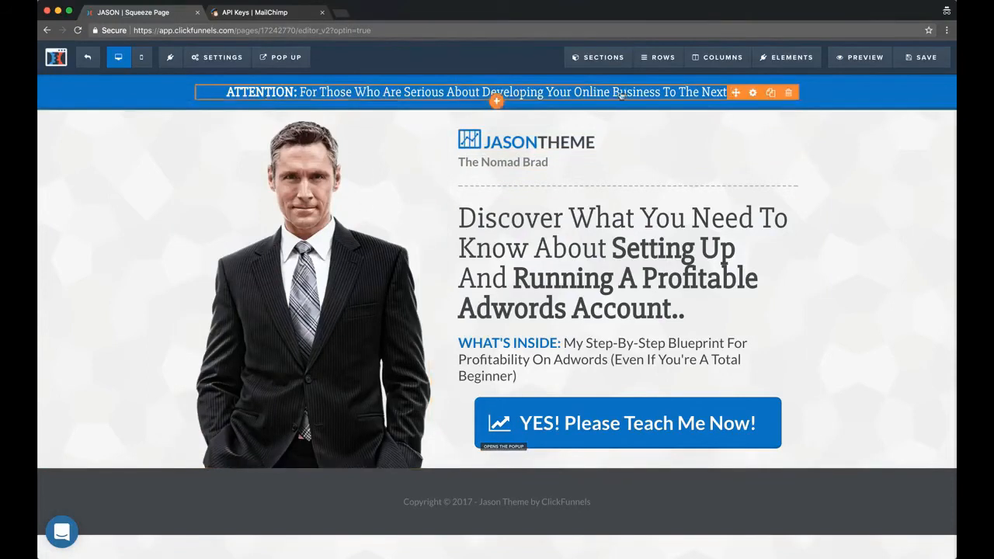
Replace the word "Developing" in the "ATTENTION" banner text with "Growing"
click(672, 92)
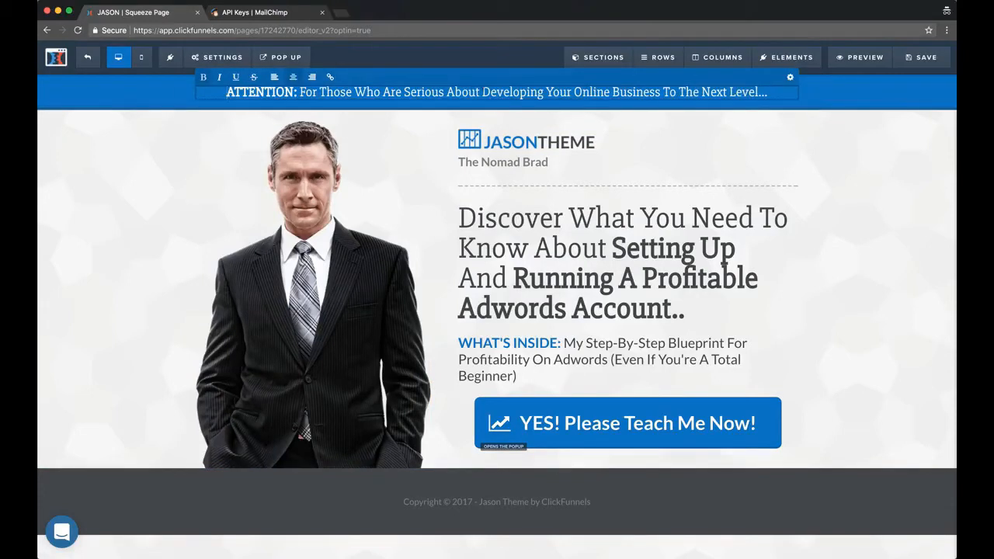
double_click(493, 92)
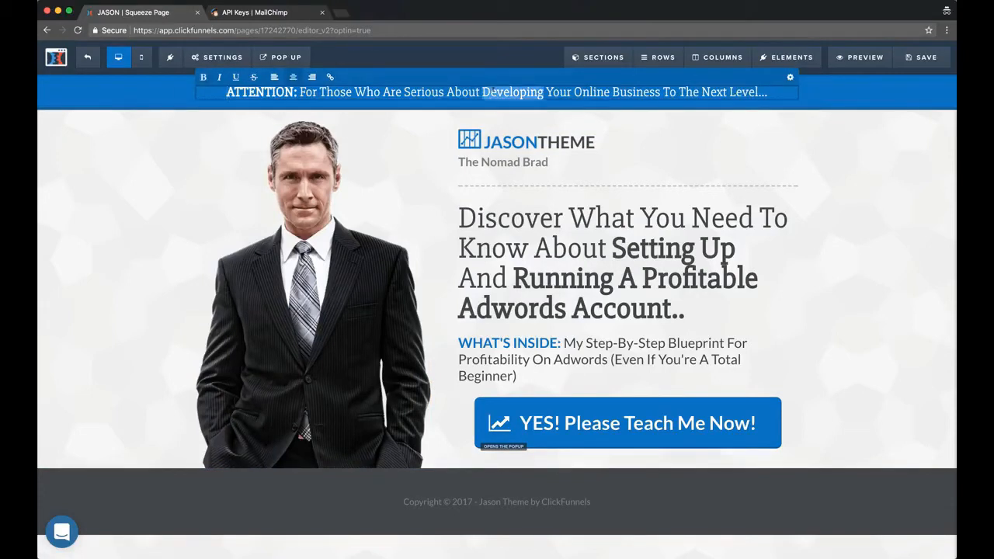
text(Growing)
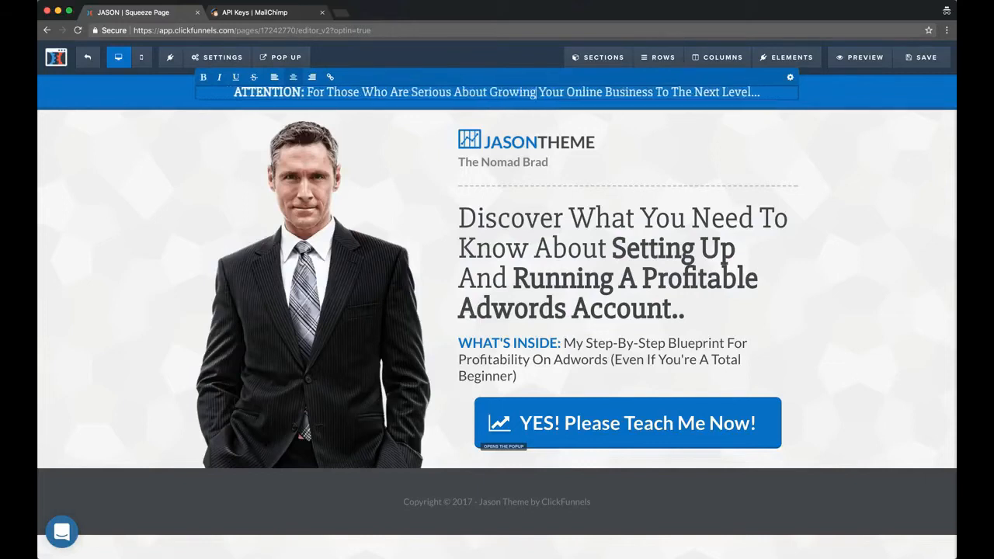
click(877, 207)
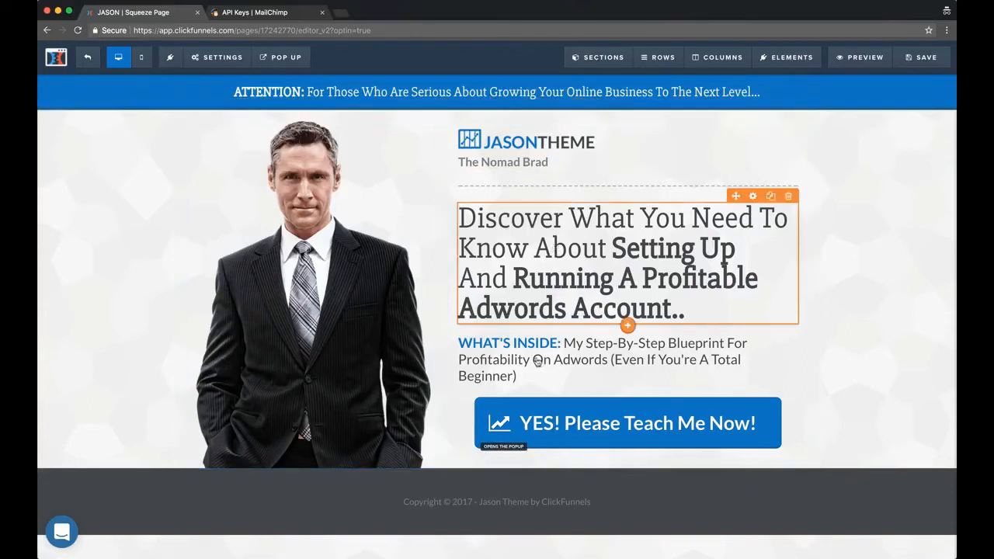
Change the footer text to "Copyright © 2017 - Digital Nomad Rockstar" and save the page
click(540, 503)
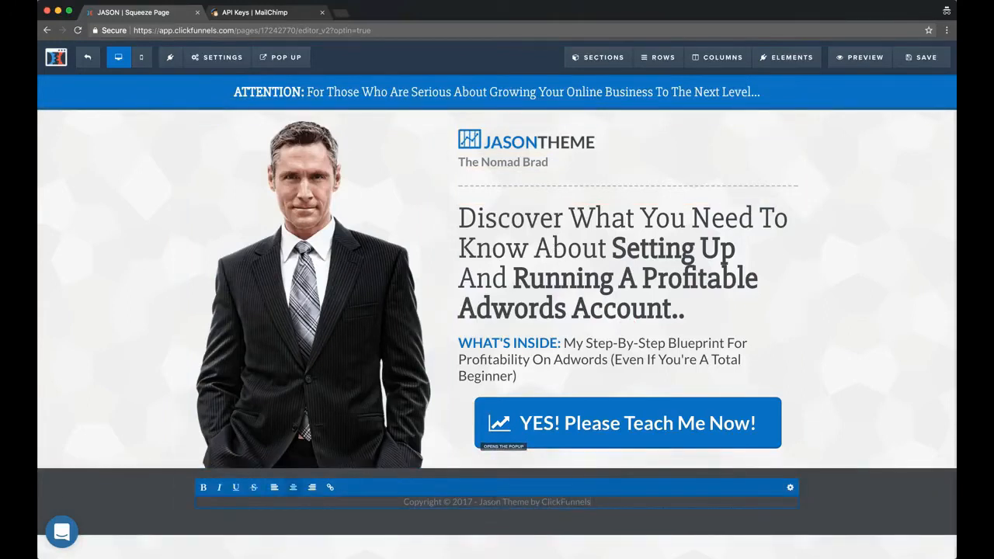
drag(592, 503, 487, 502)
text(Di)
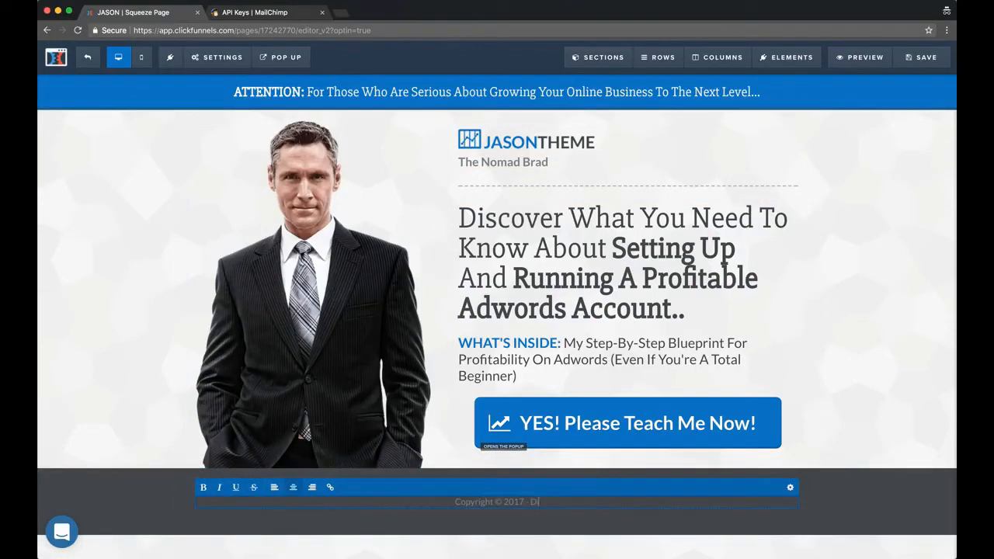
text(gital Nomad Rockstar)
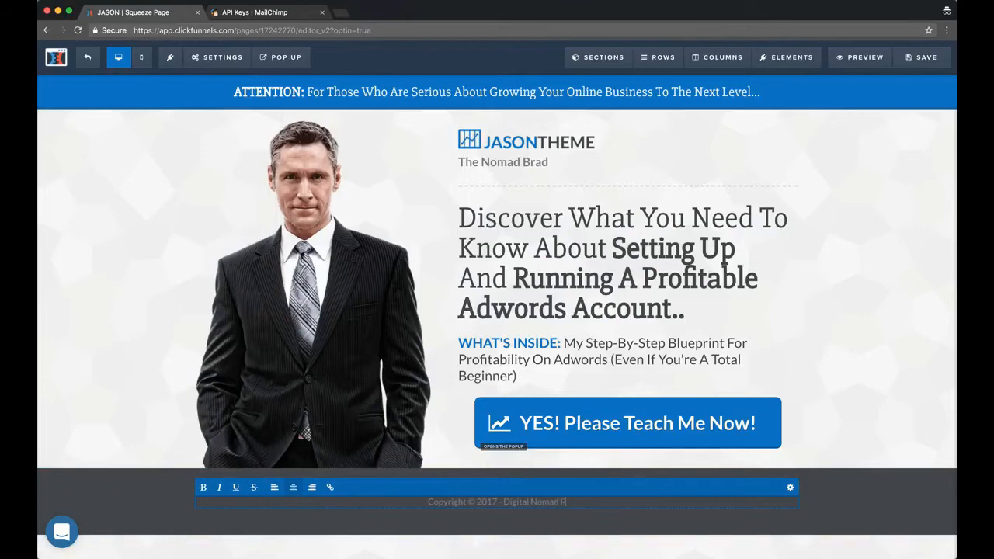
click(902, 266)
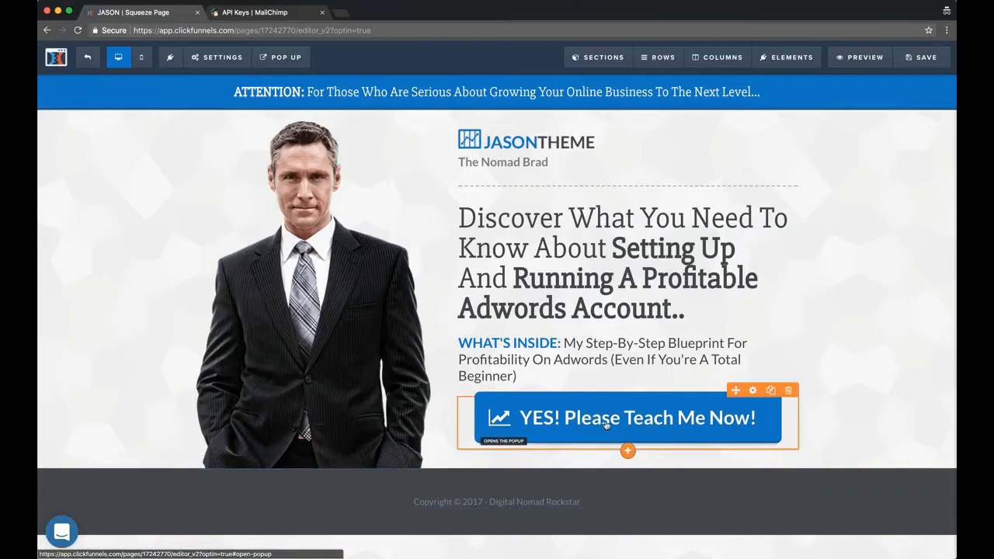
click(922, 58)
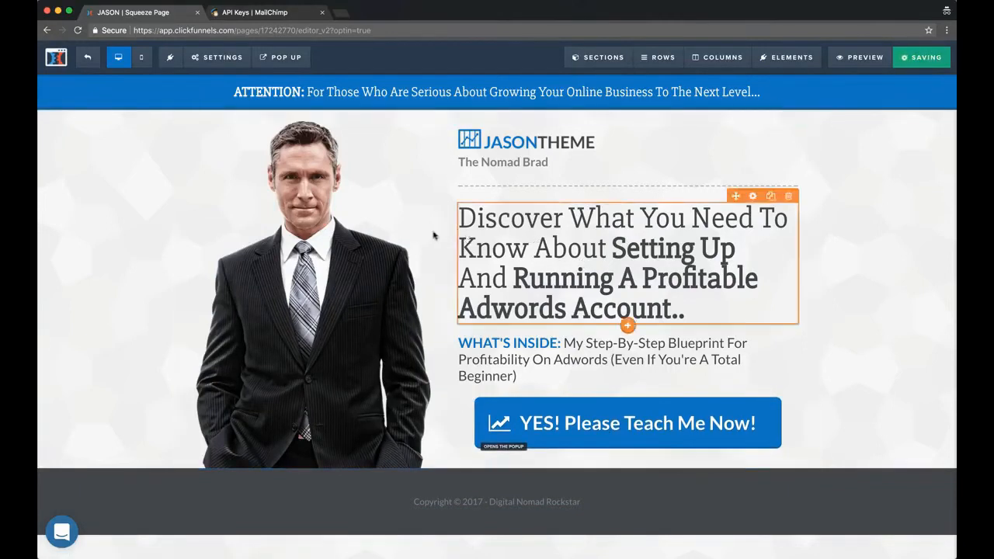
Set the action of the "YES! Please Teach Me Now!" button to Submit the Form / Page and save the page
click(600, 427)
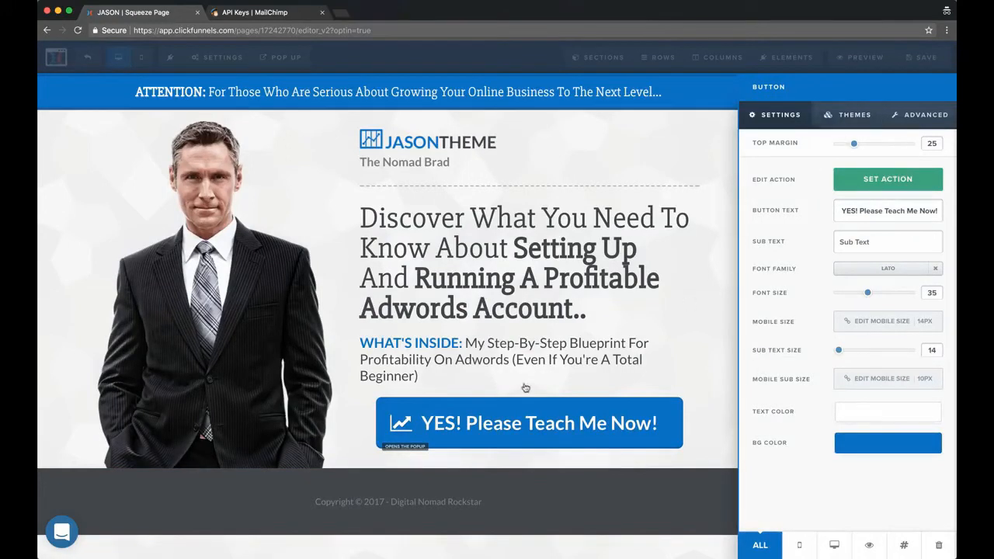
click(901, 181)
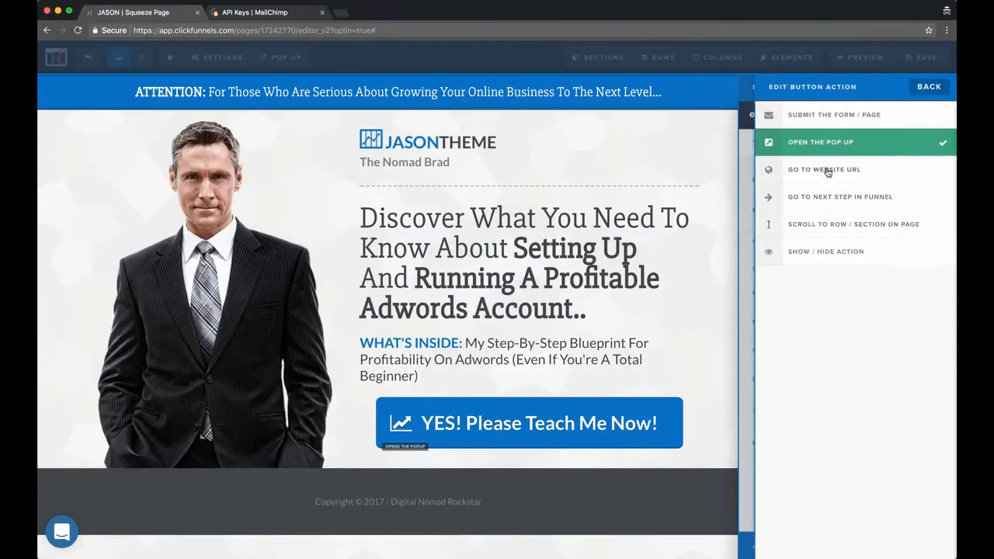
click(828, 171)
click(840, 260)
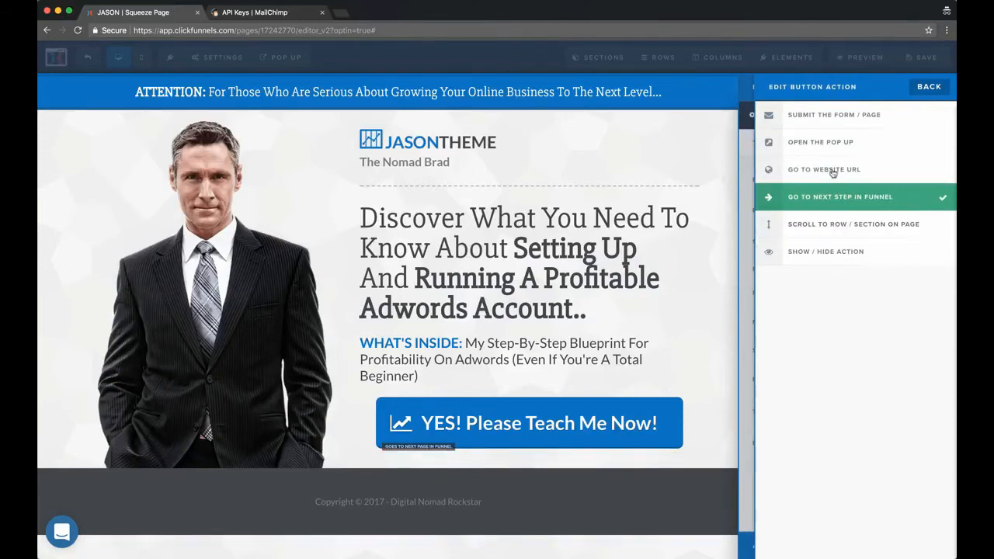
click(837, 121)
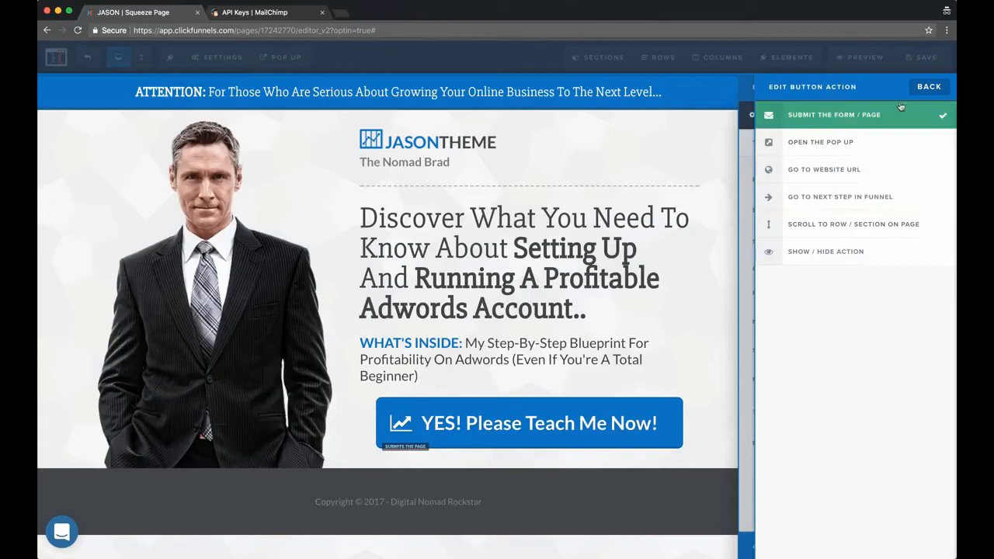
click(927, 87)
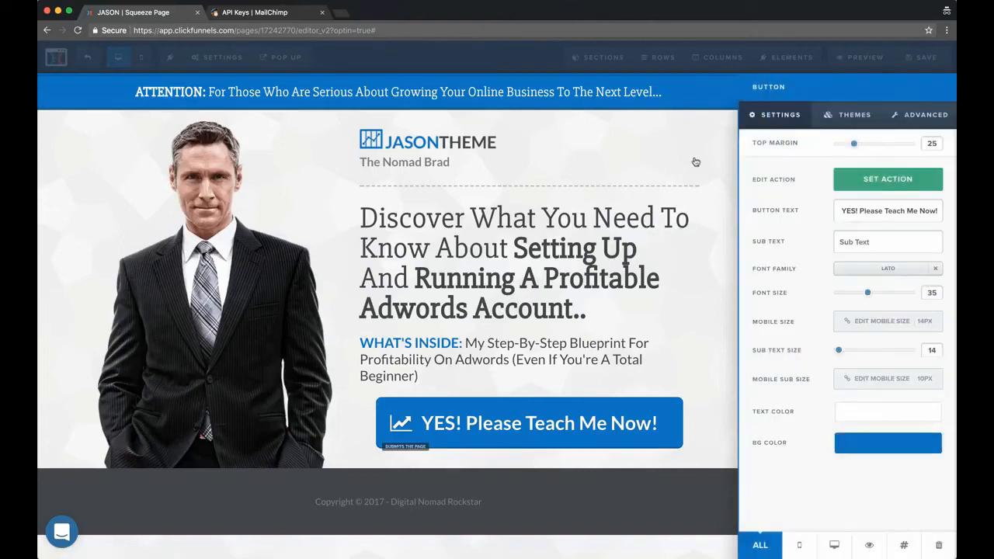
click(696, 162)
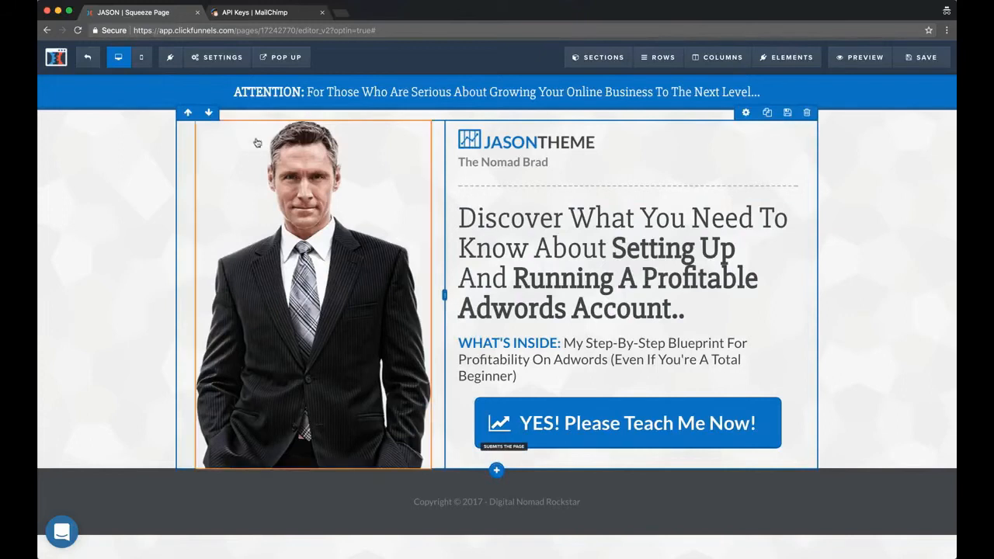
click(919, 60)
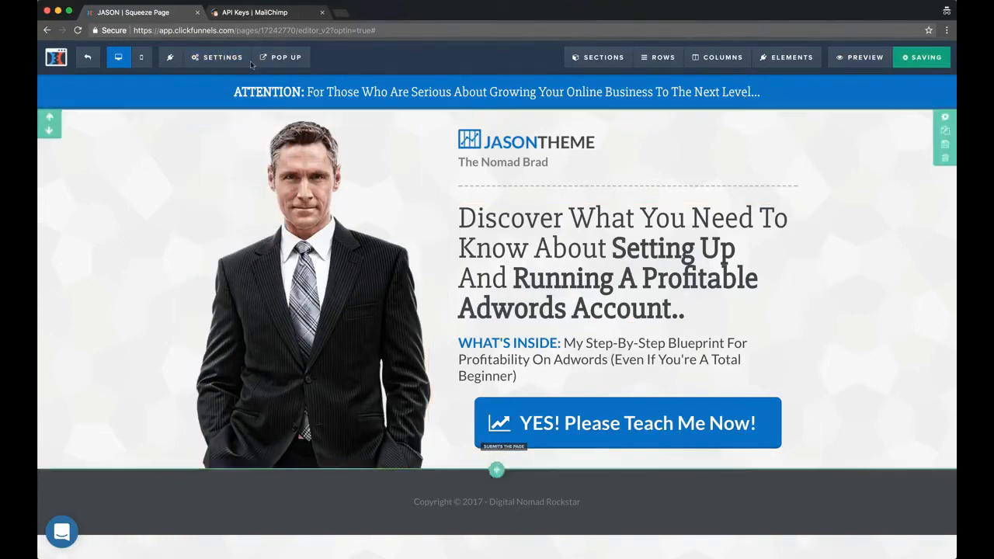
Open the squeeze page's email integration settings and look through the available integrations without choosing one
mouse_move(222, 59)
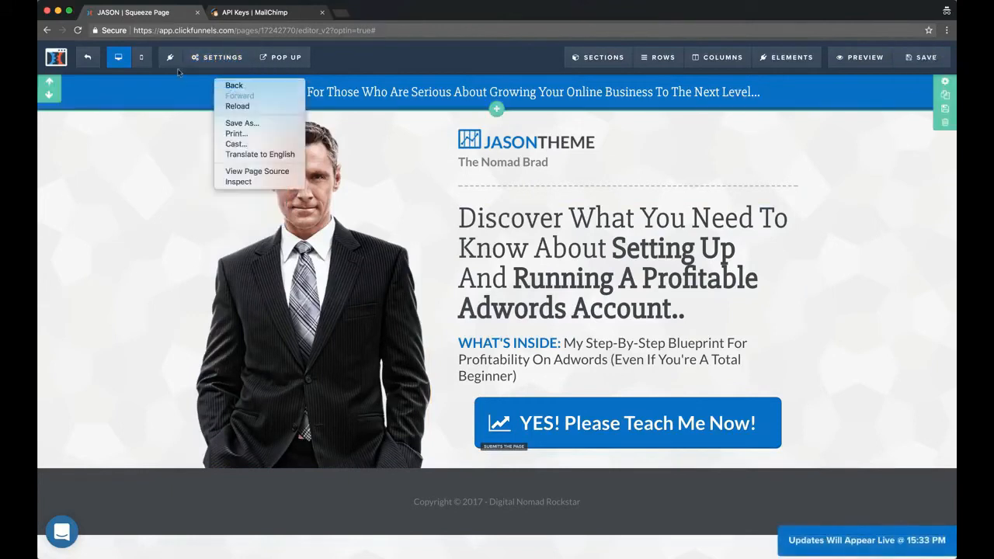
click(139, 146)
mouse_move(217, 56)
right_click(217, 75)
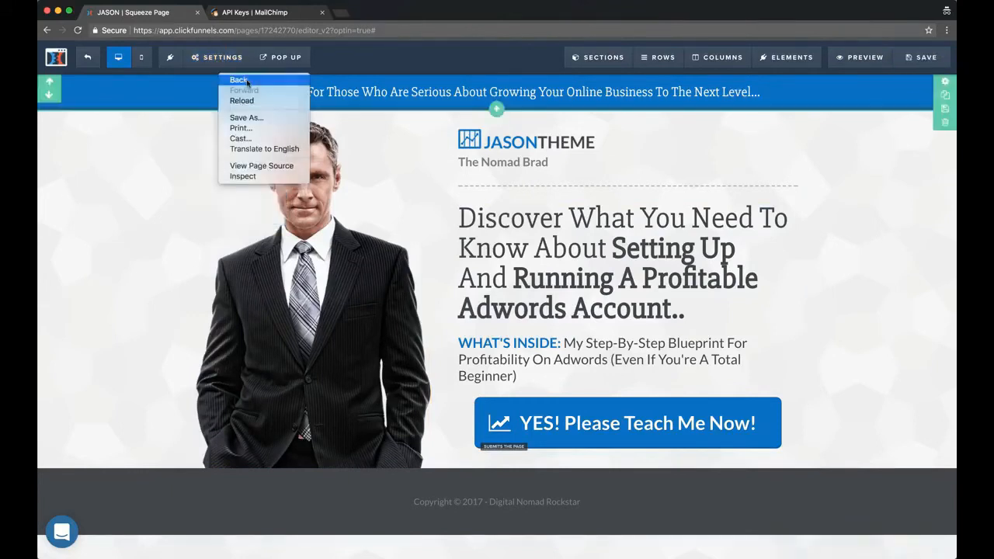
click(201, 140)
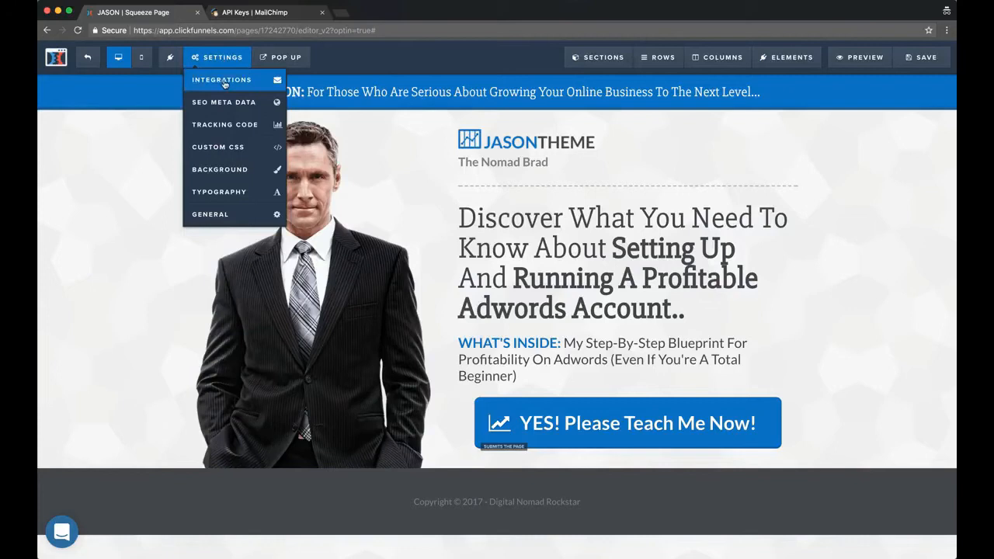
click(223, 81)
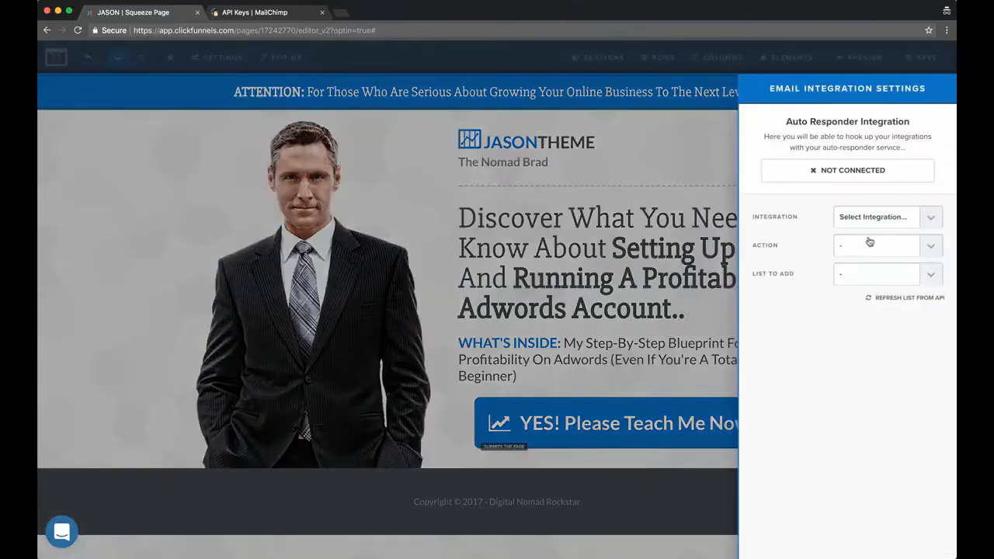
click(875, 215)
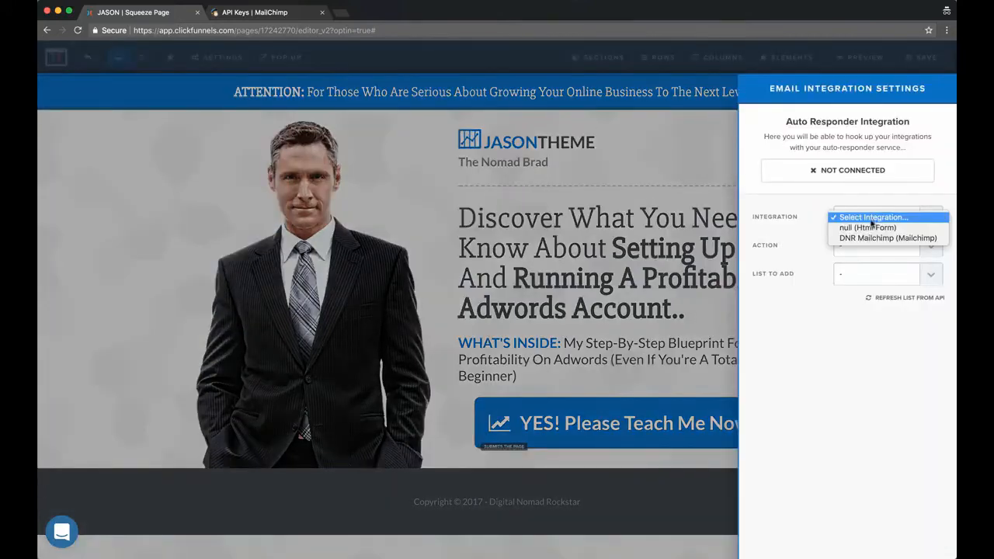
click(817, 205)
click(864, 218)
click(782, 199)
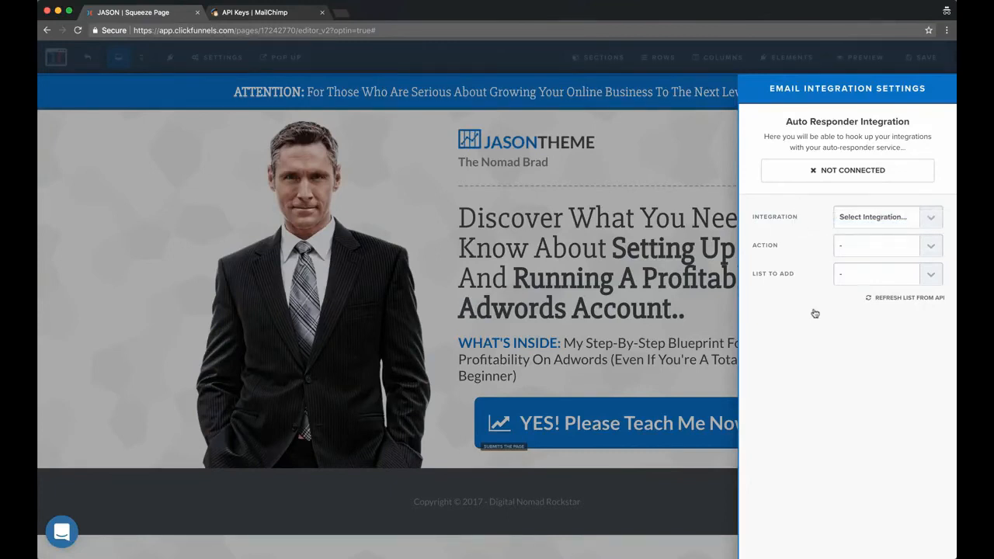
Switch to MailChimp, see where API keys are found under the account's extras, and select the existing API key
click(265, 12)
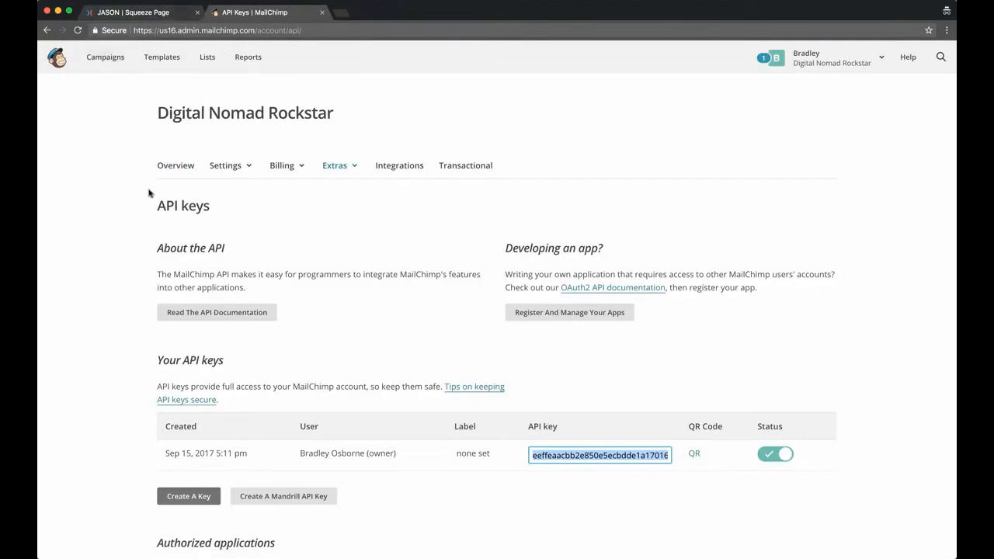
scroll(107, 230, down, 1)
scroll(249, 178, down, 1)
scroll(128, 65, up, 2)
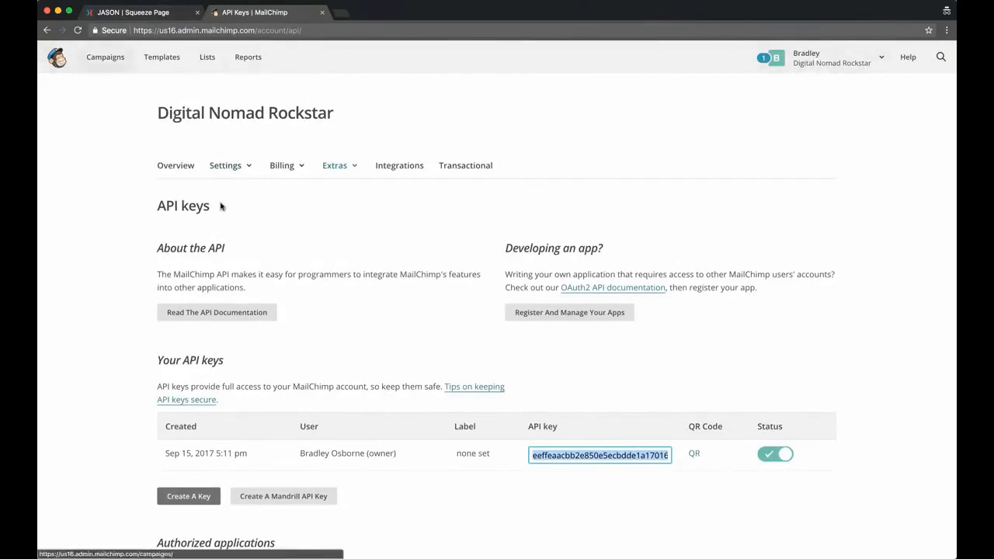
click(814, 66)
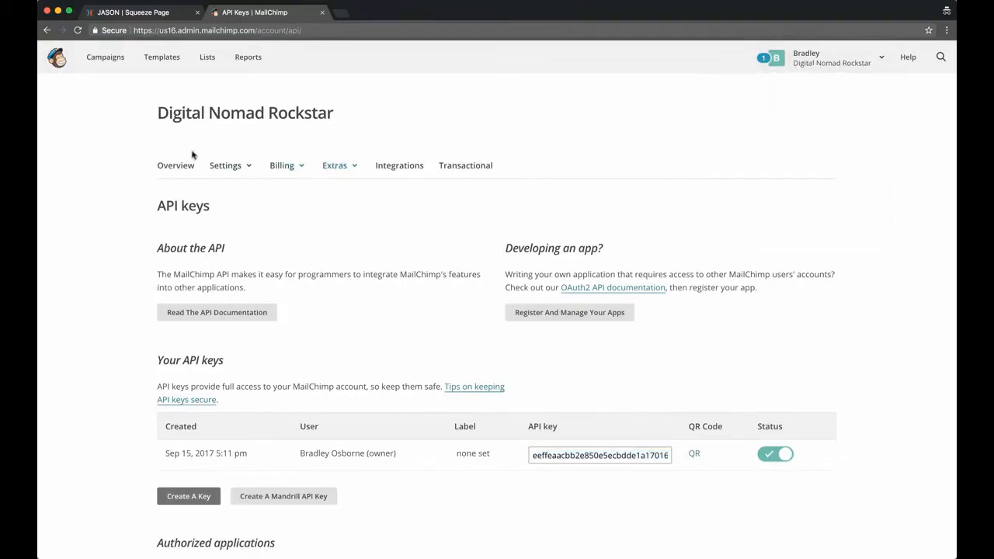
click(342, 166)
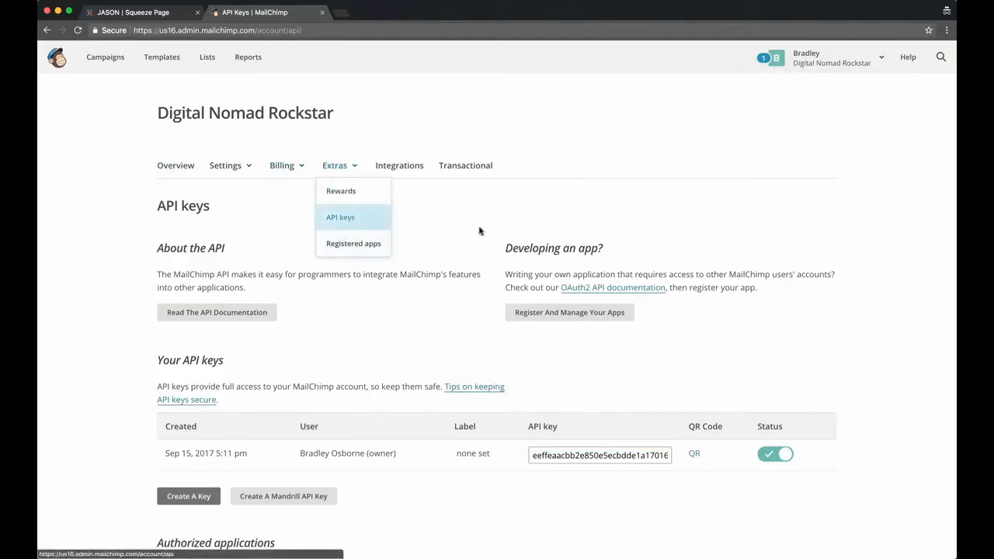
scroll(169, 403, down, 3)
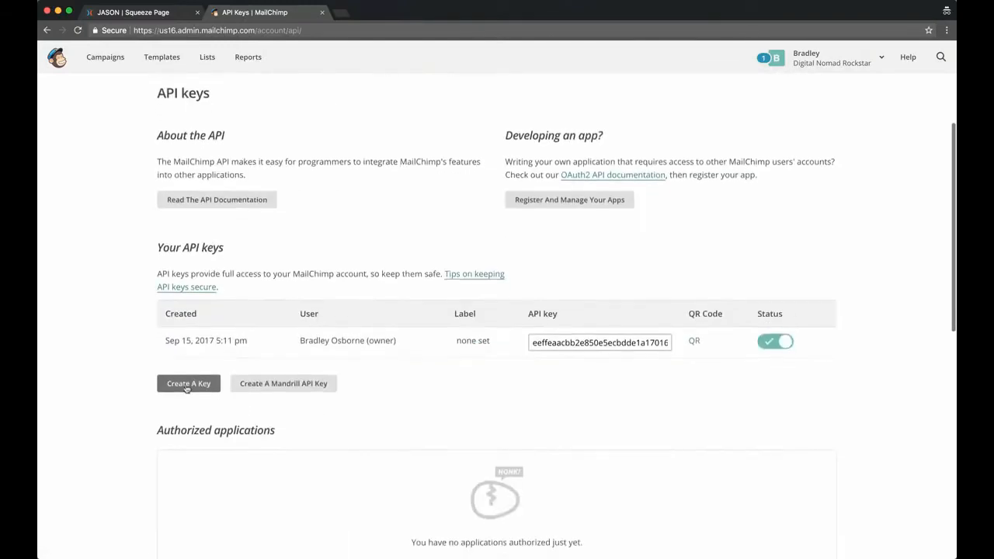
click(573, 339)
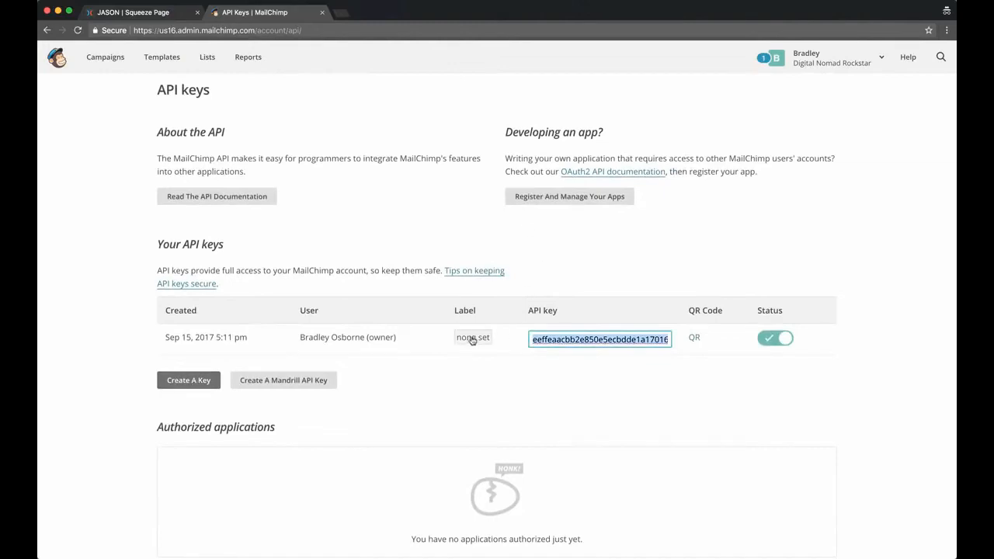
Close the squeeze page's email integration settings and open the ClickFunnels account's Integrations page in a new browser tab
click(154, 12)
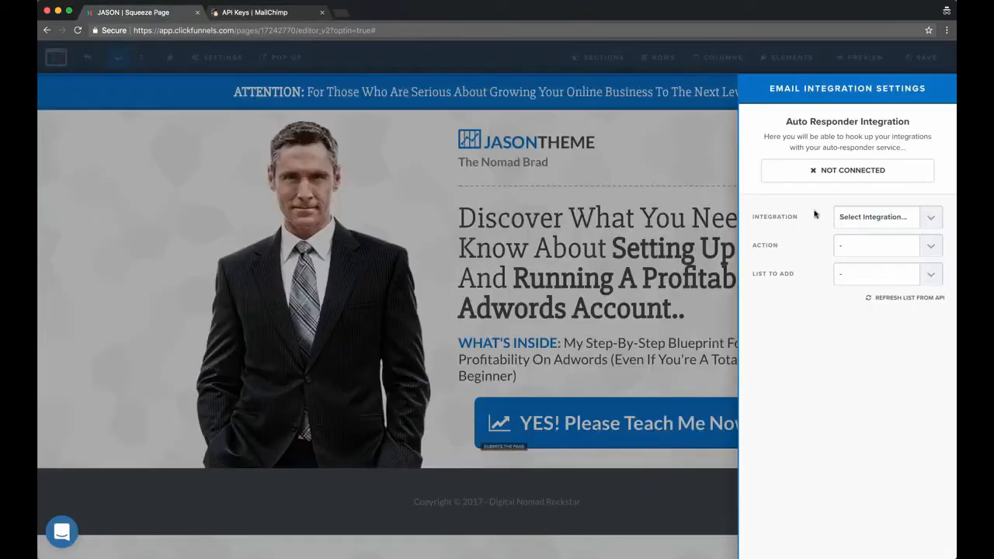
click(191, 126)
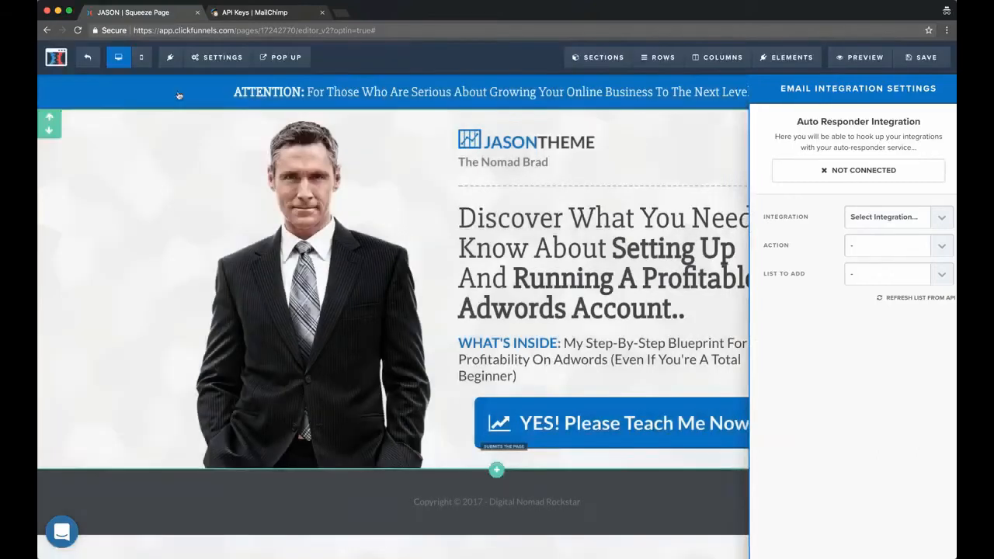
key(super+t)
text(ap)
key(Return)
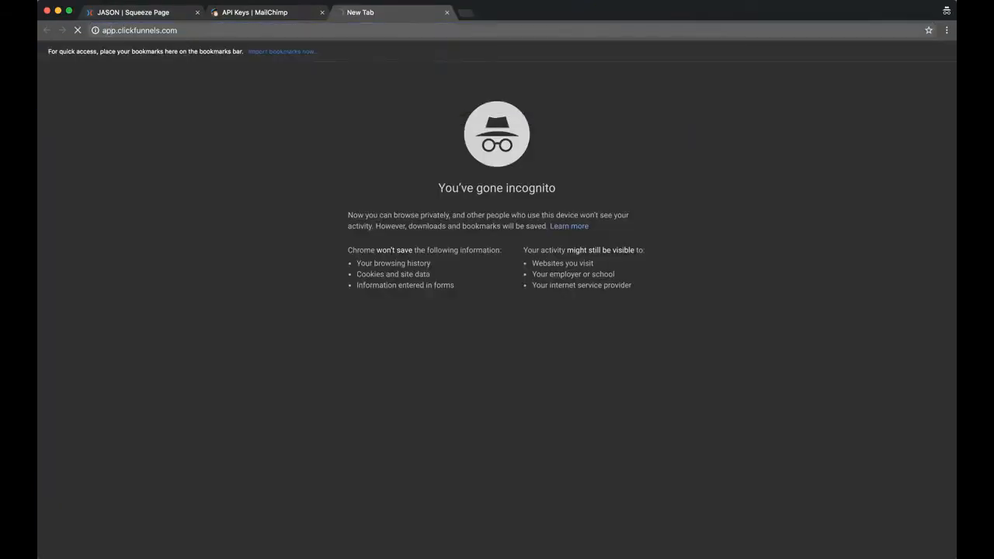
click(136, 12)
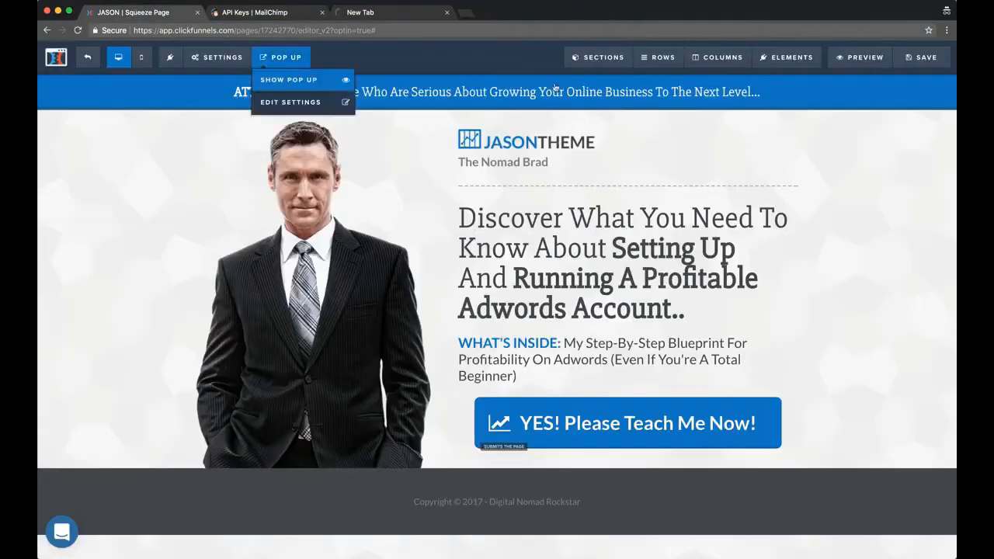
click(373, 12)
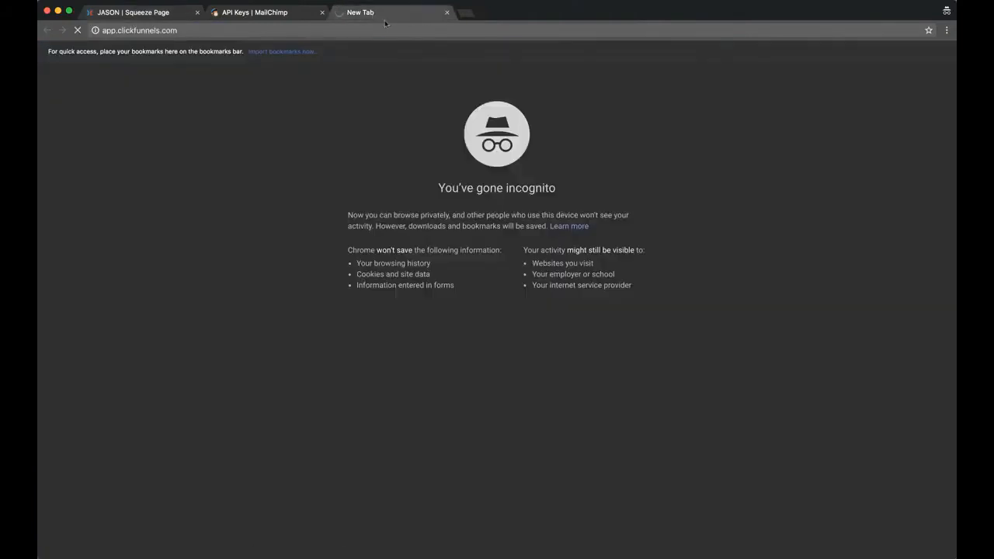
click(465, 1)
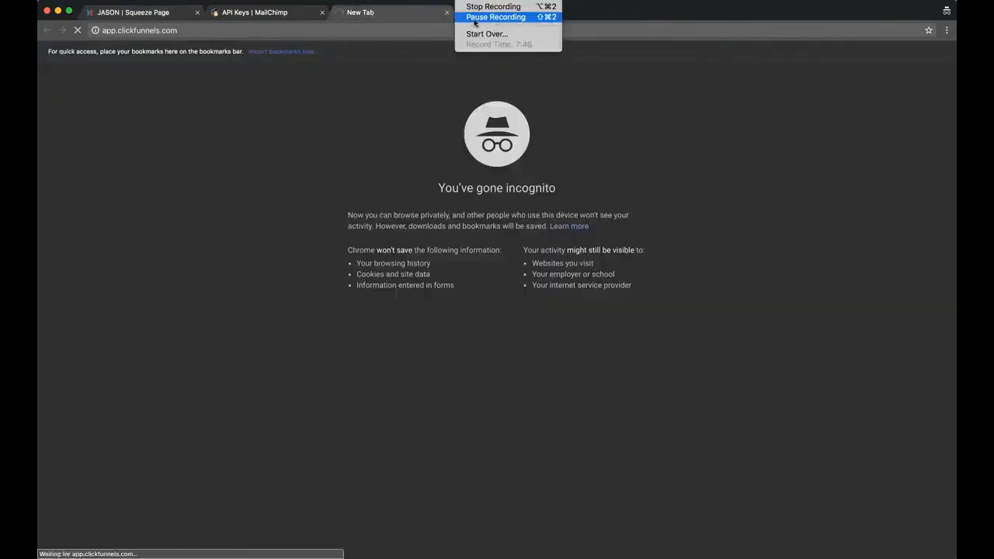
click(474, 21)
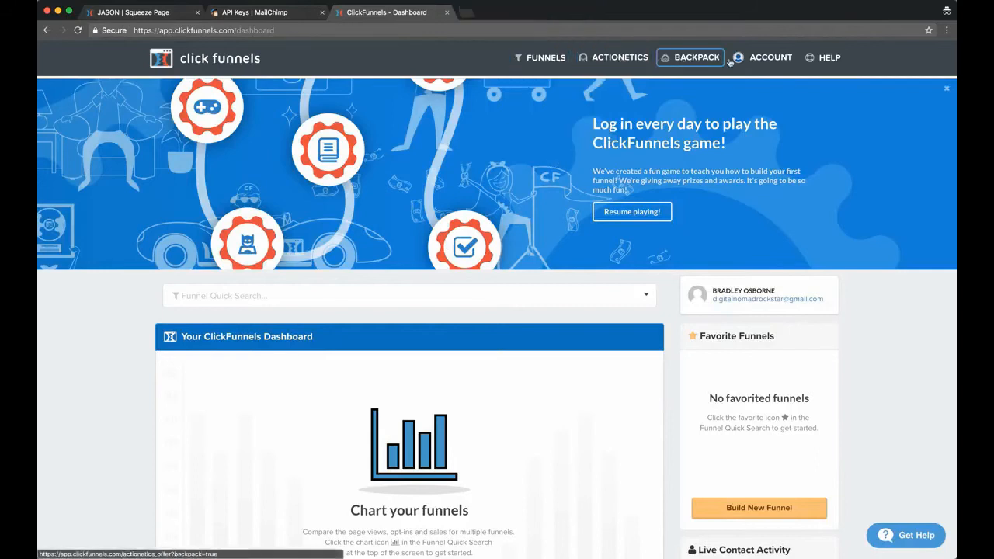
click(765, 58)
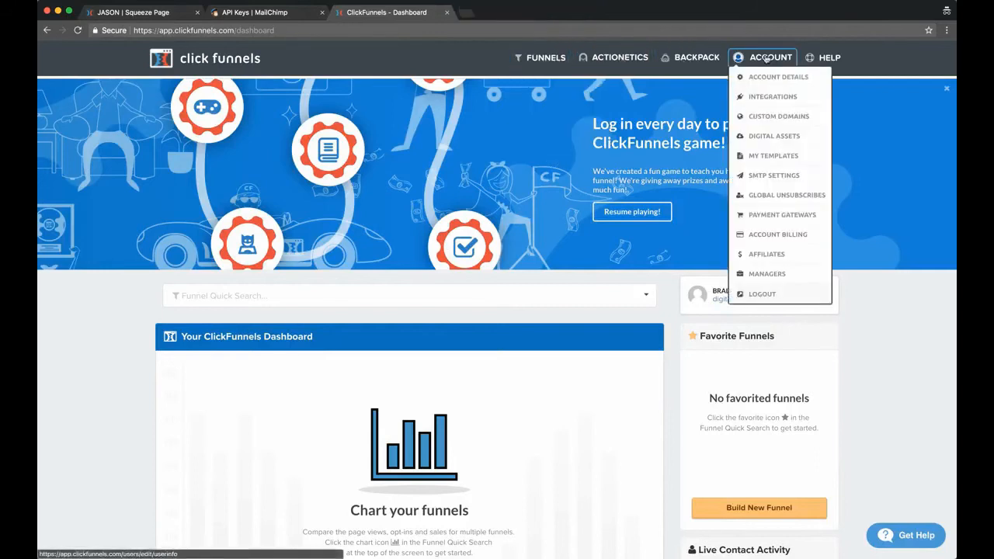
click(762, 96)
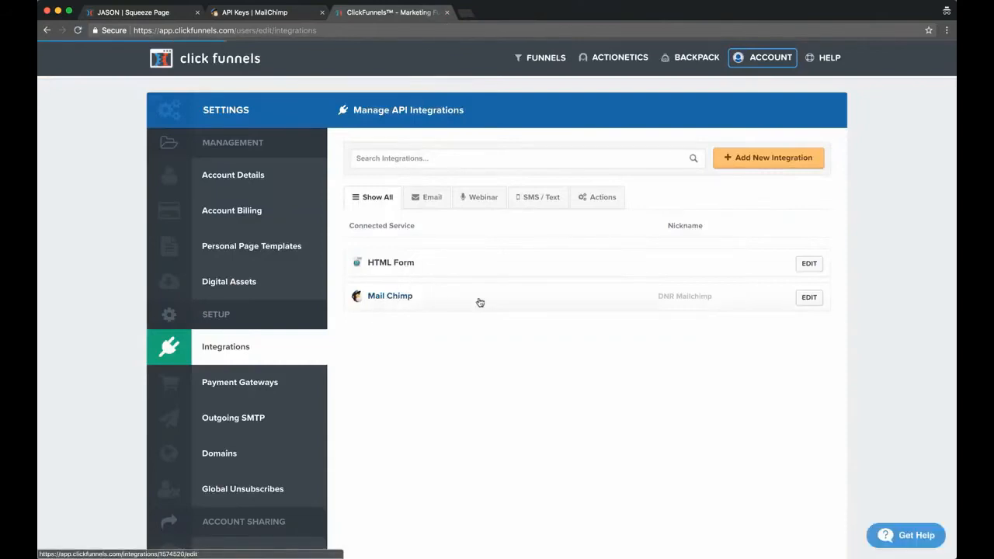
click(752, 160)
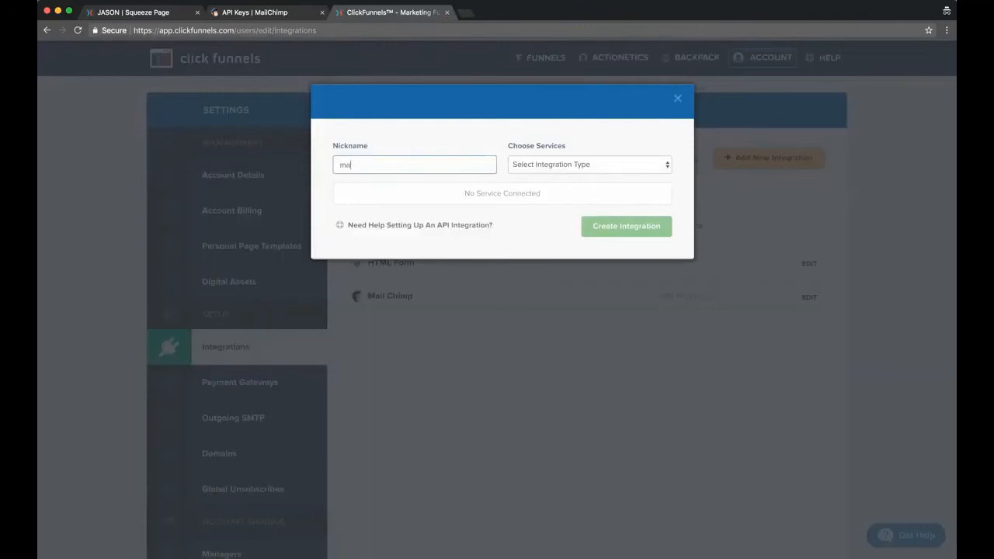
click(575, 165)
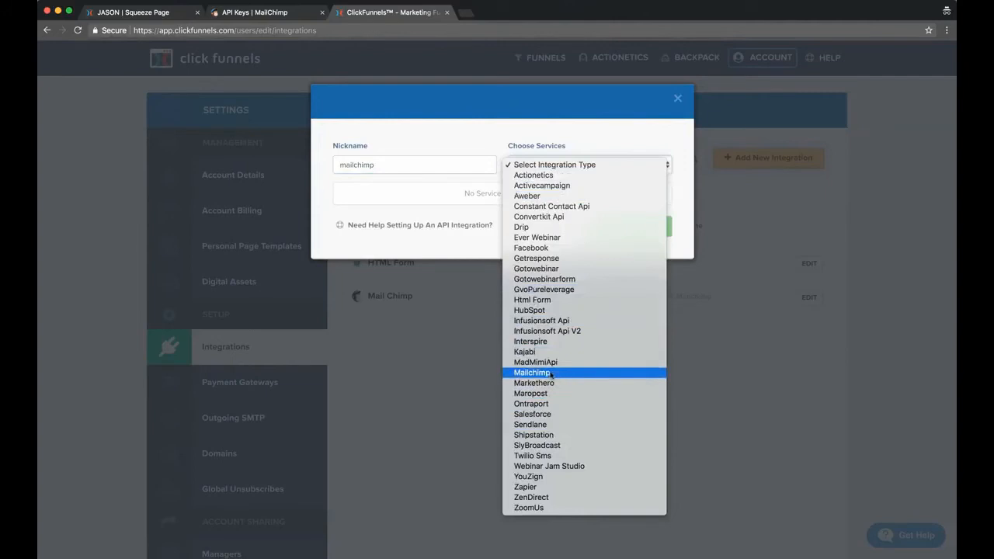
click(418, 215)
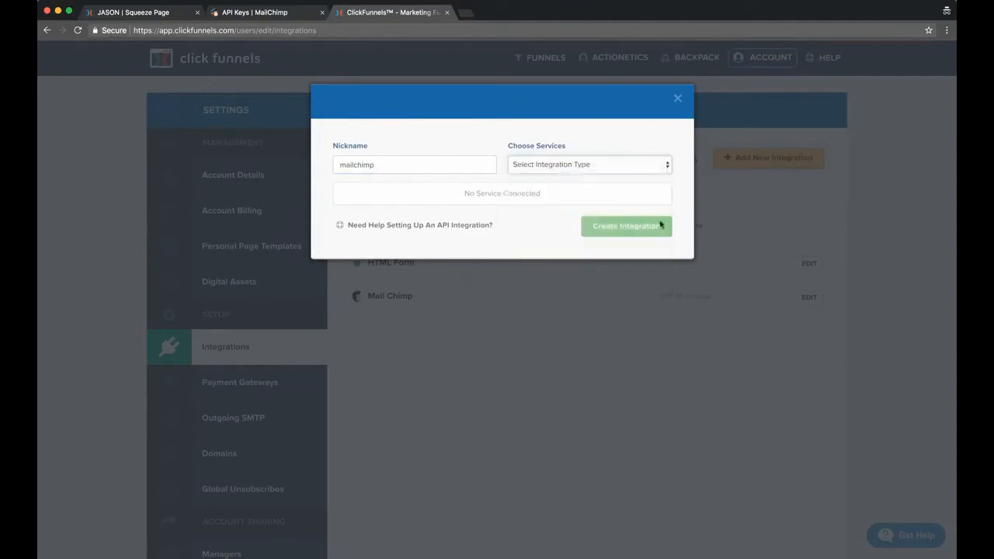
click(677, 97)
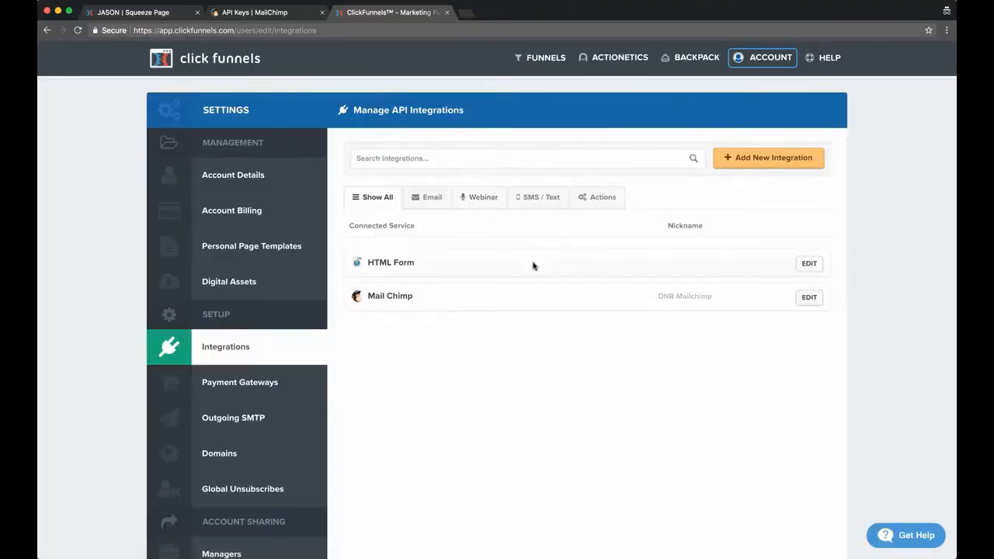
Open the existing Mail Chimp integration, examine its nickname, service and API key, and close it unchanged
click(812, 299)
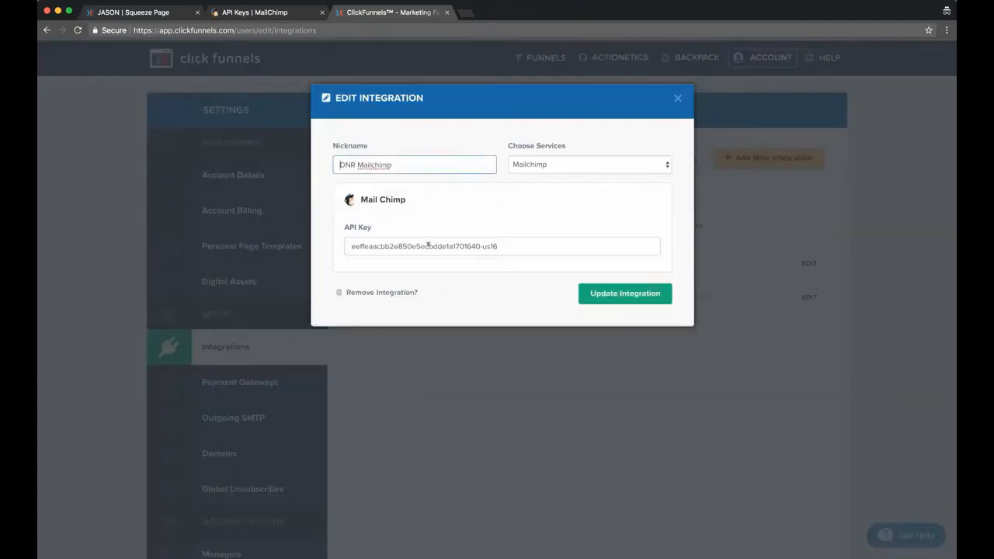
triple_click(428, 245)
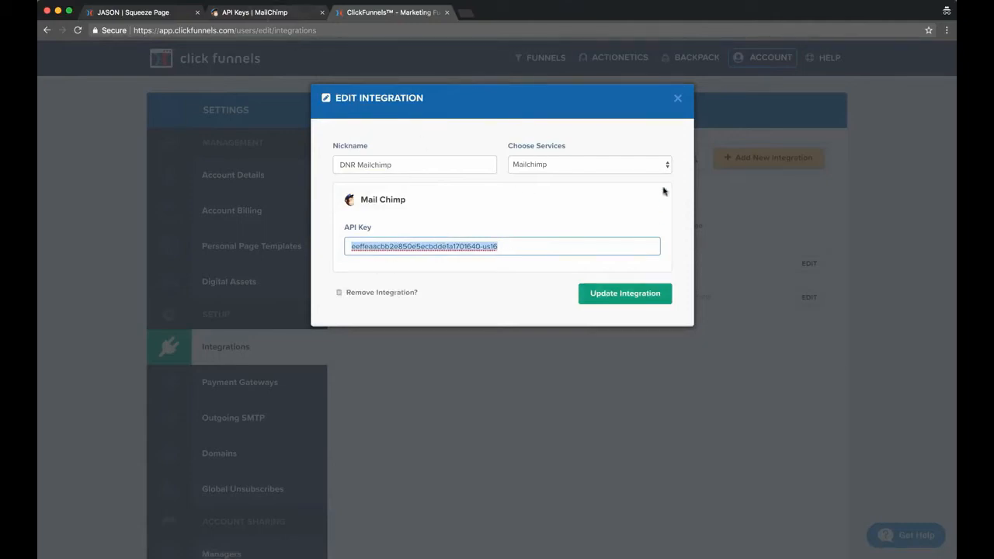
click(678, 100)
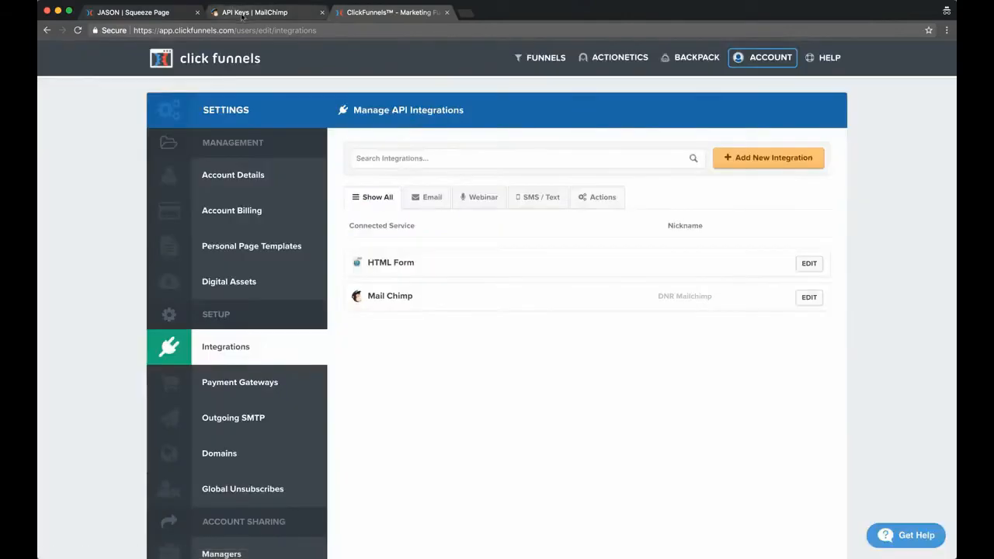
Return to the squeeze page editor and choose DNR Mailchimp as the page's email integration
click(247, 13)
click(100, 12)
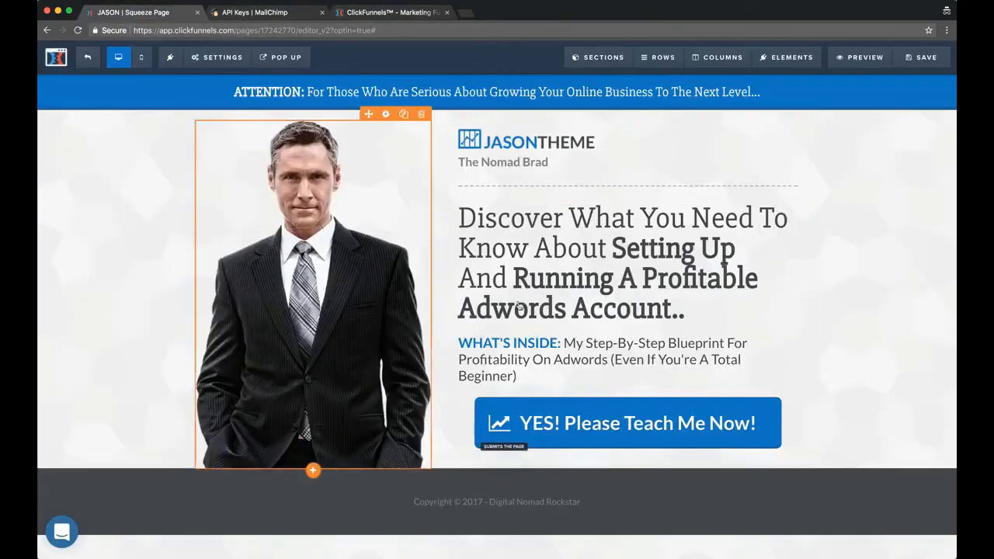
click(219, 57)
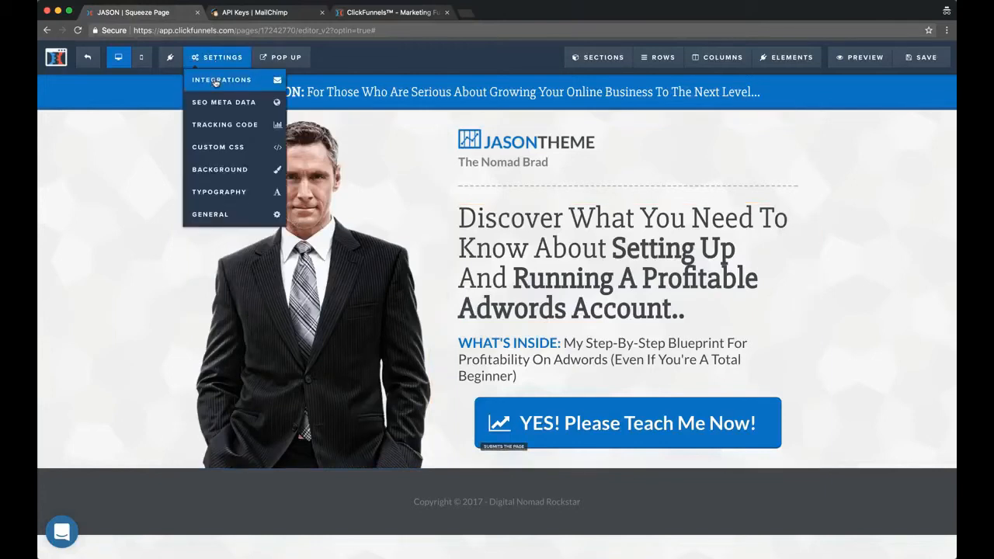
click(216, 82)
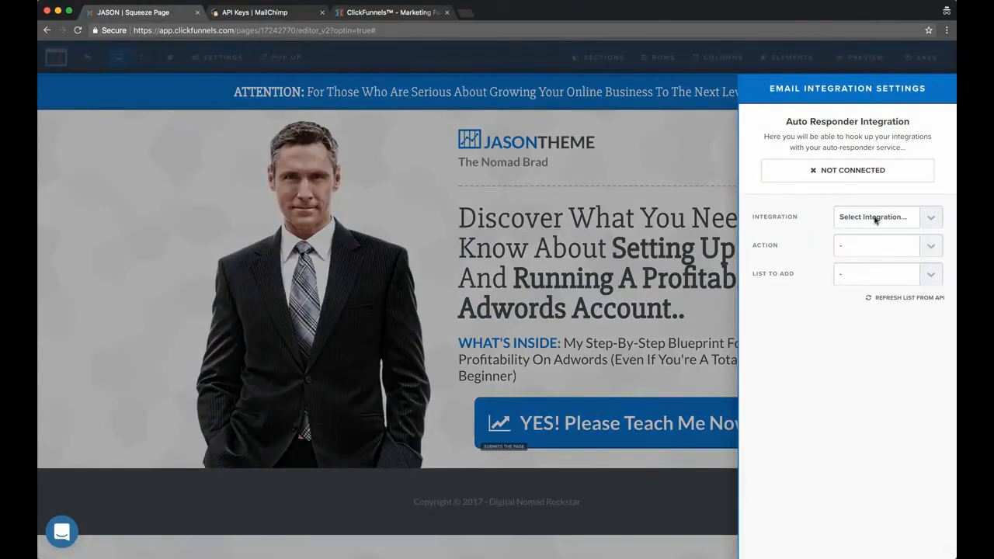
click(876, 220)
click(874, 238)
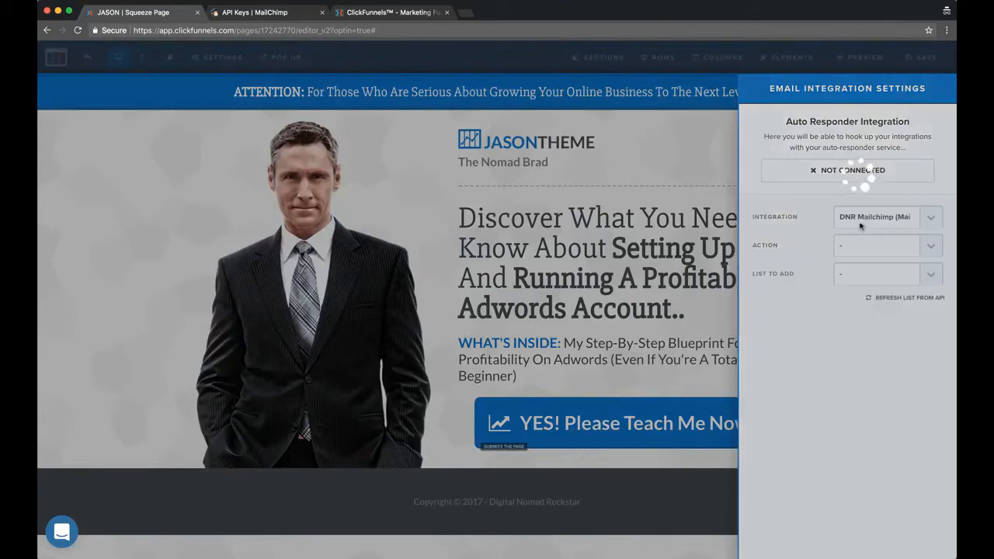
Set the integration action to Add To List with the Digital Nomad Rockstar list, and close the email integration settings
click(890, 246)
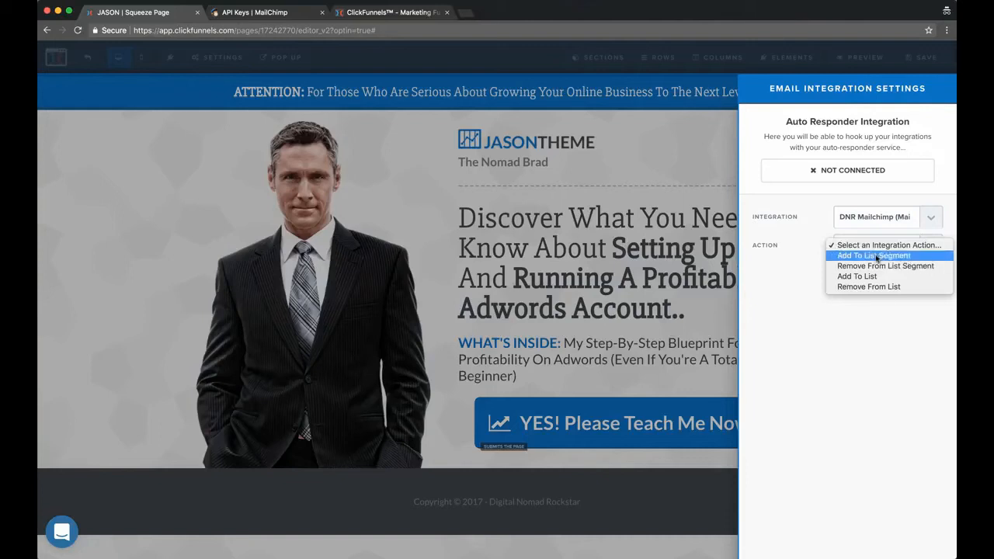
click(876, 257)
click(871, 246)
click(871, 268)
click(871, 275)
click(863, 284)
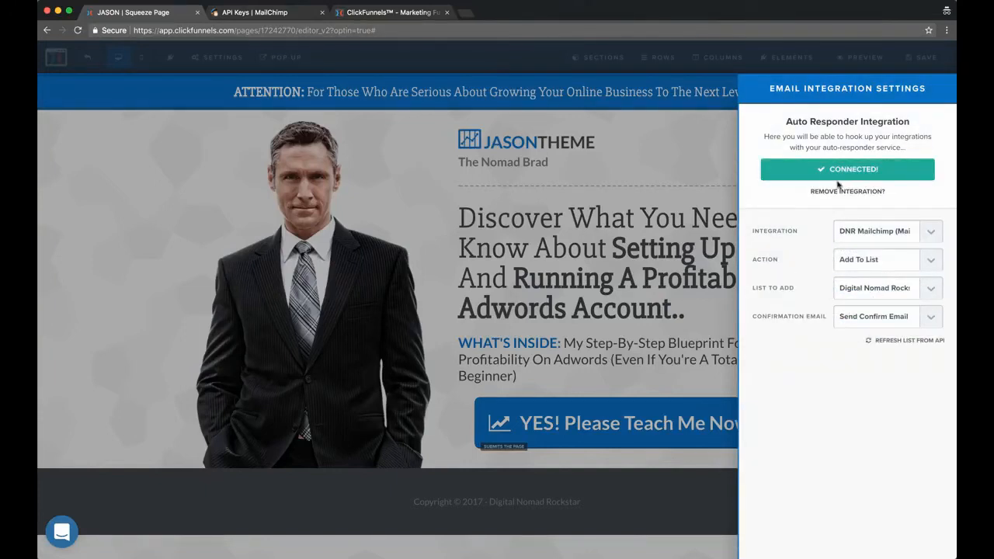
click(190, 259)
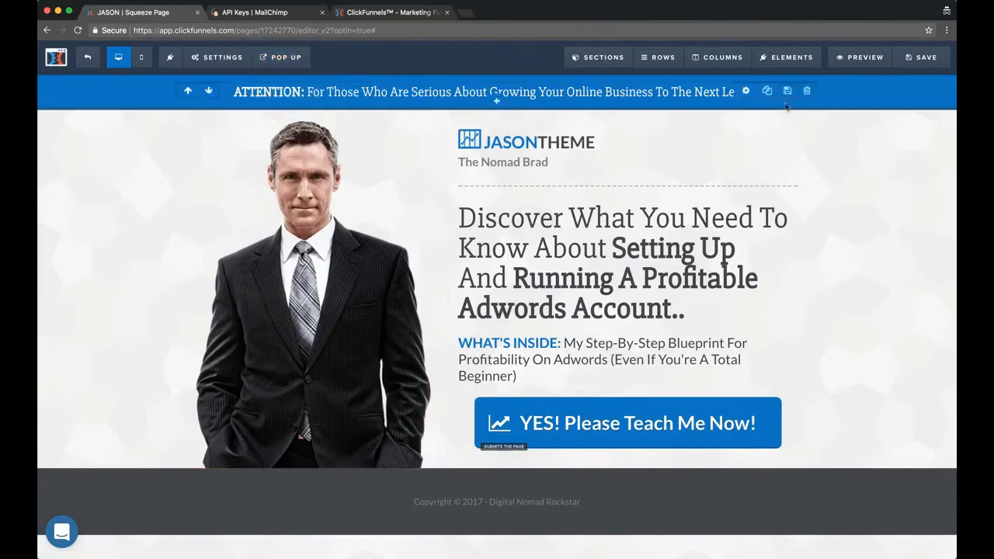
Save the squeeze page, show its sign-up pop-up for review and close it
click(925, 52)
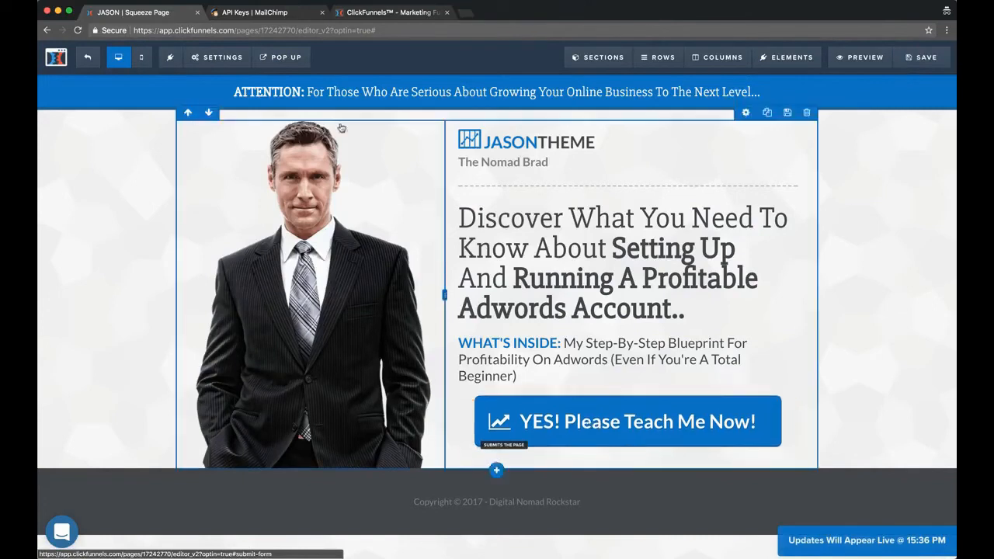
click(282, 56)
click(292, 81)
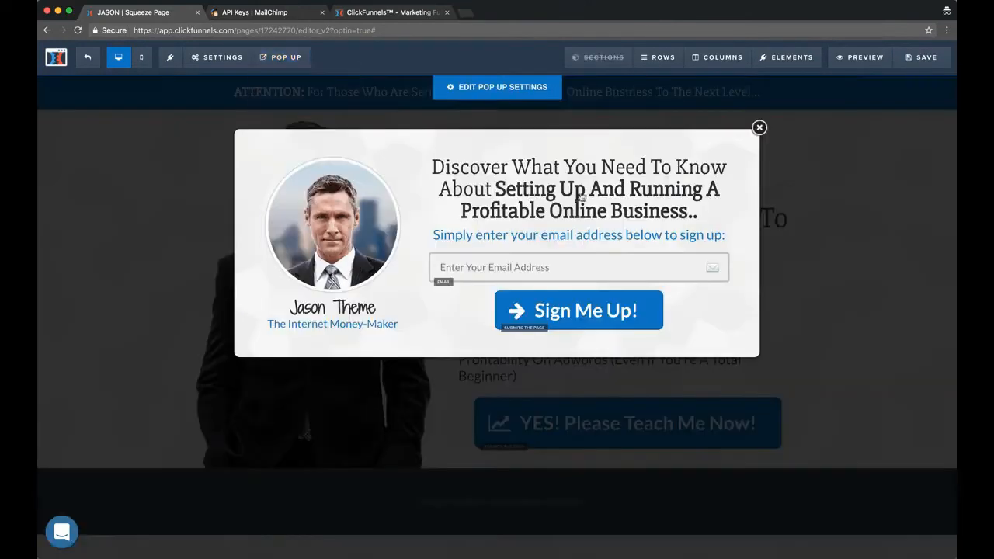
click(759, 128)
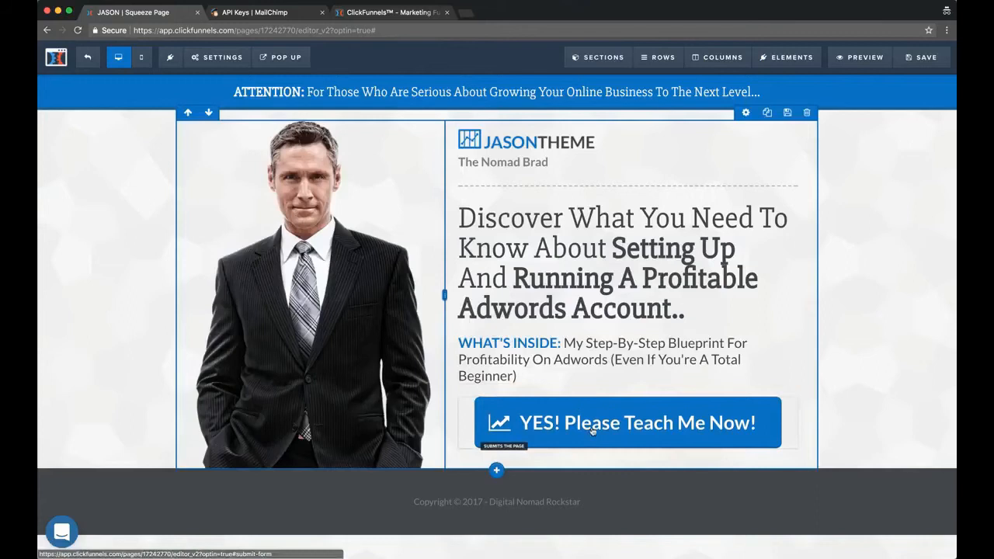
Set the action of the "YES! Please Teach Me Now!" button to Open The Pop Up and save the page
click(755, 388)
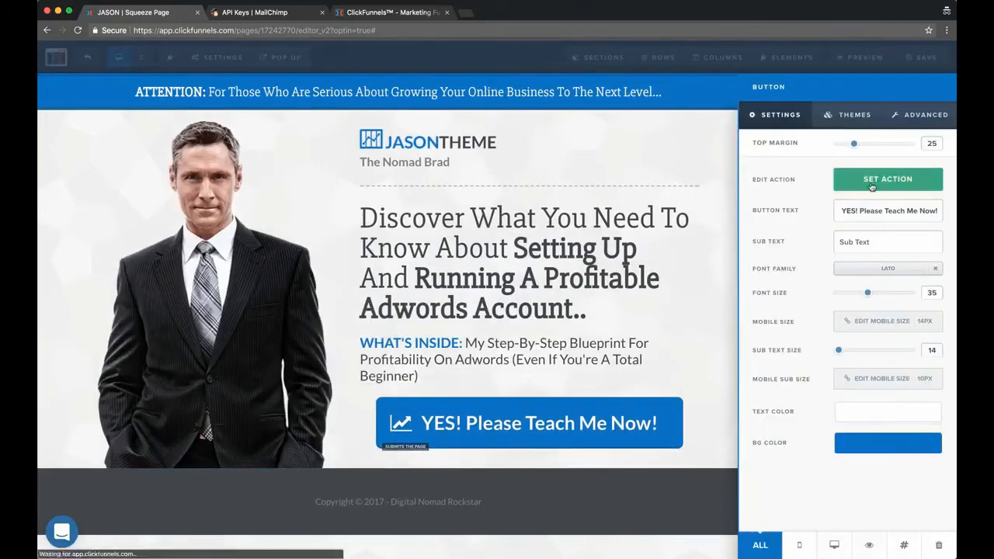
click(838, 180)
click(815, 144)
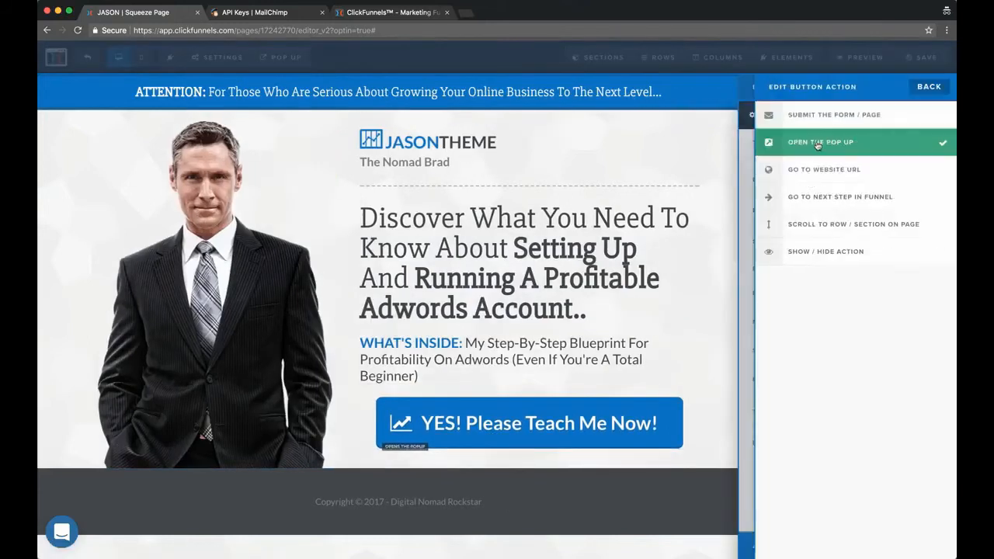
click(588, 154)
click(922, 56)
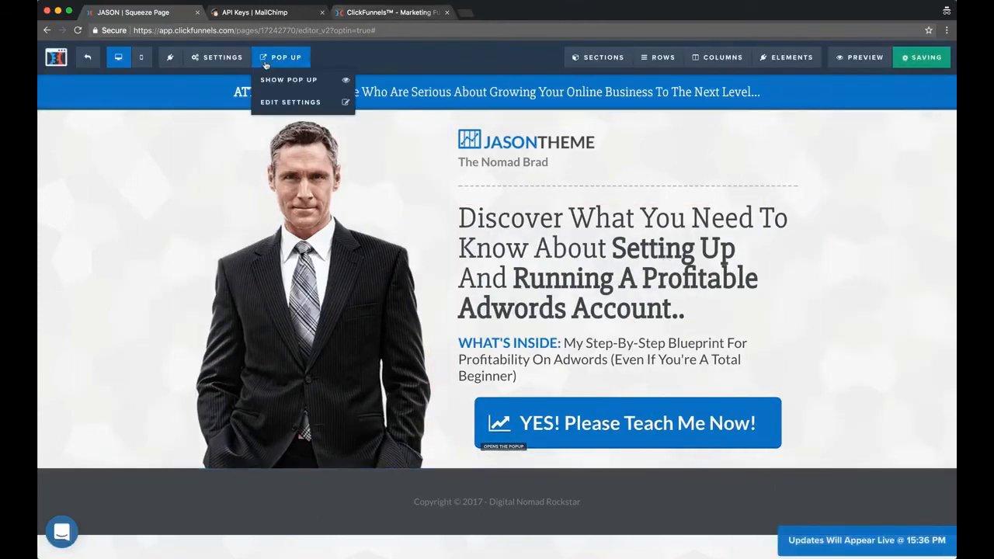
Show the pop-up and replace "Online Business" in its headline with "Adwords Account (Even If You're A Total Beginner)"
mouse_move(283, 56)
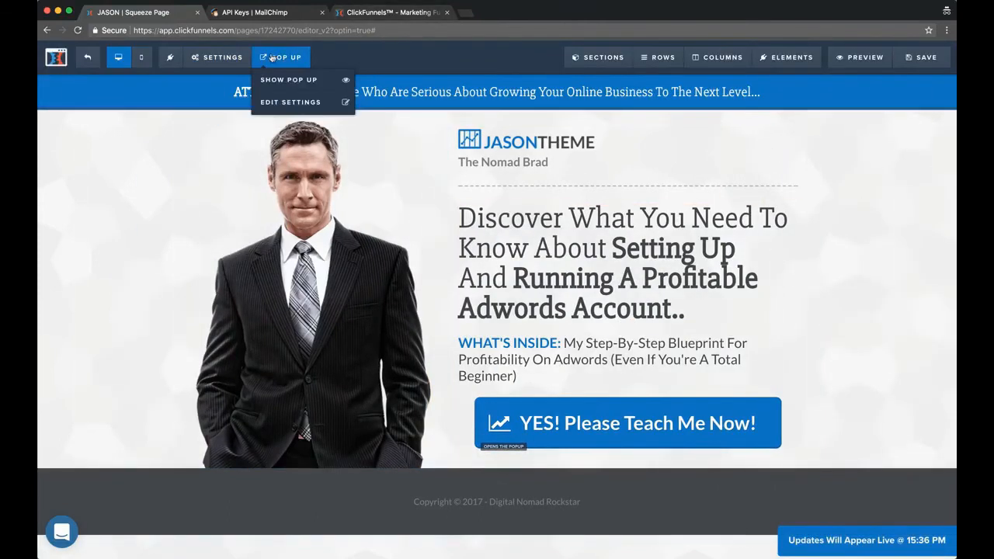
click(301, 79)
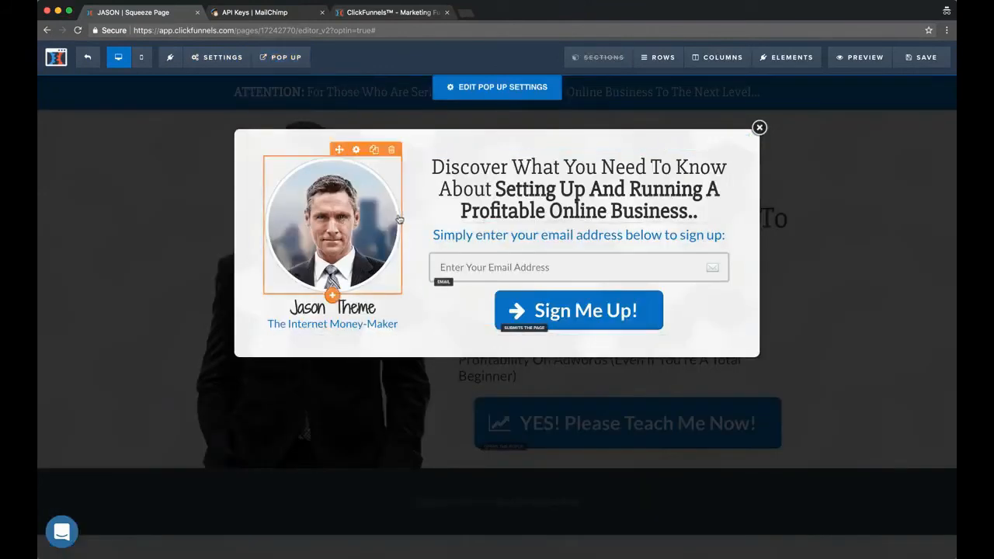
click(659, 181)
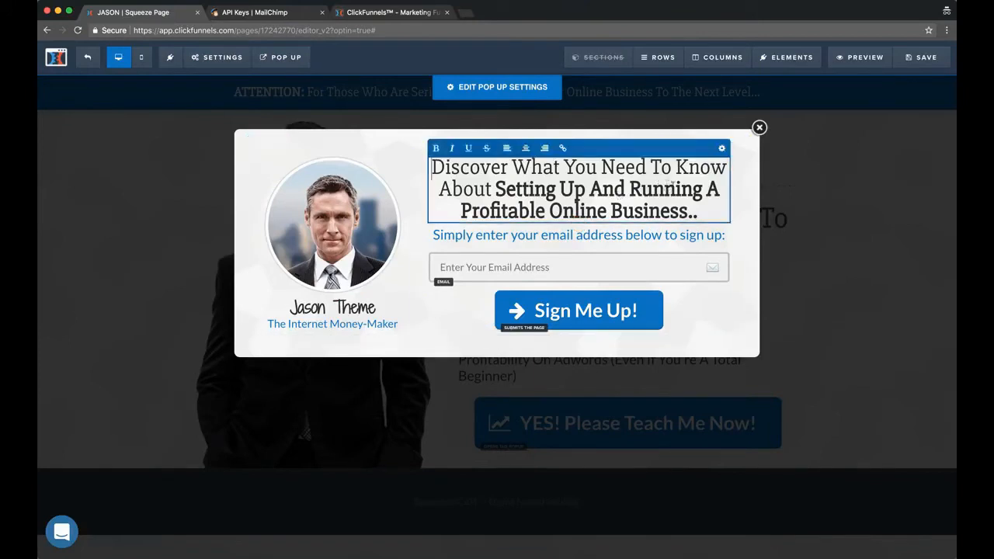
drag(548, 211, 688, 211)
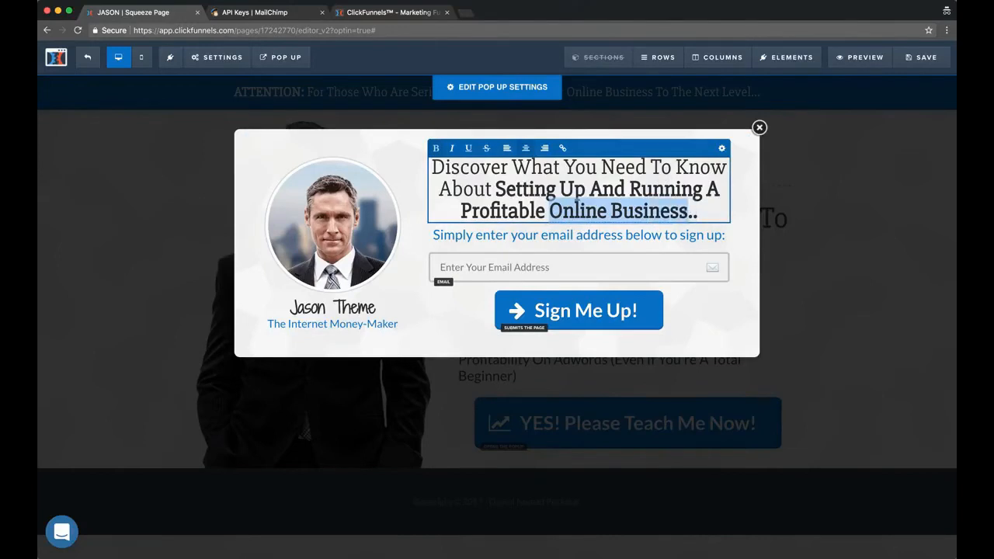
text(Adwords )
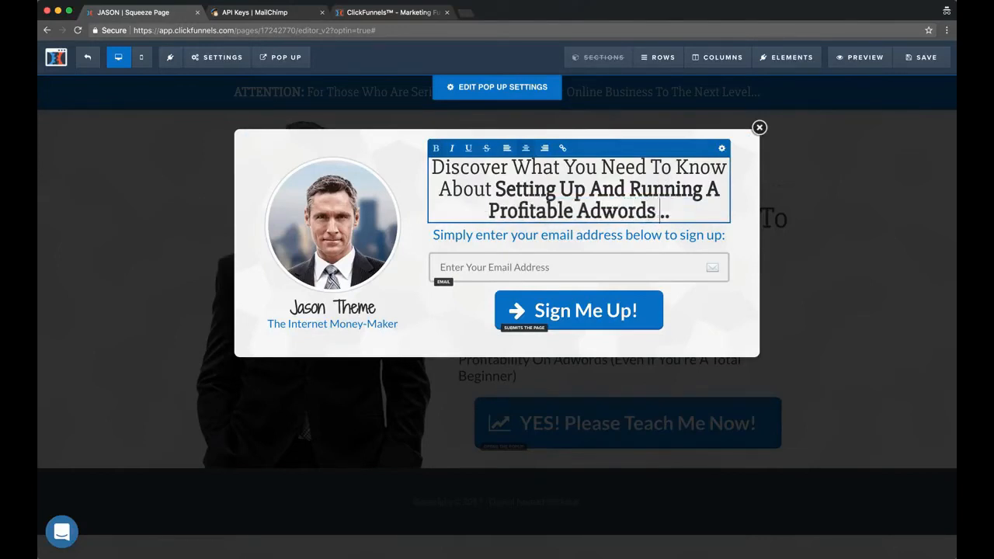
text(Account ()
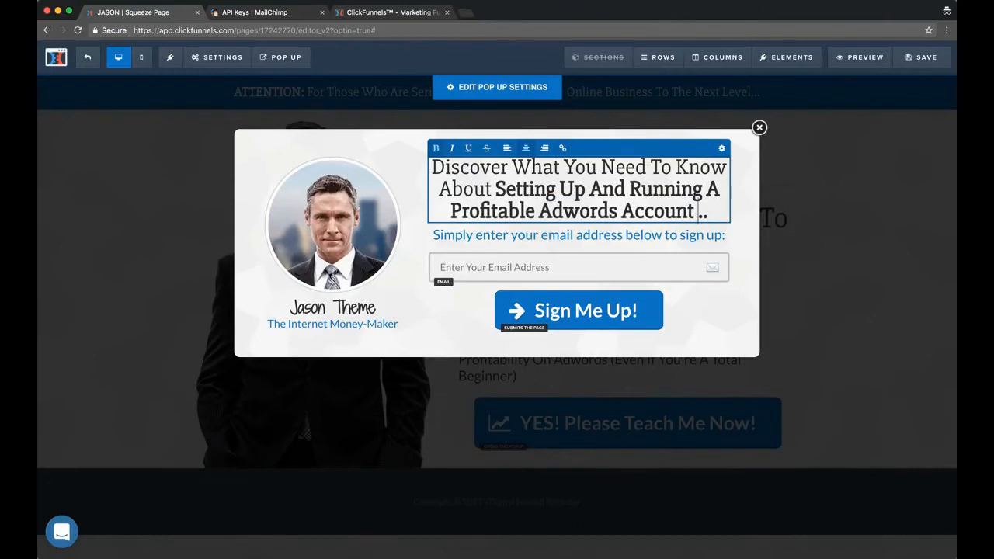
text(Even If You're A )
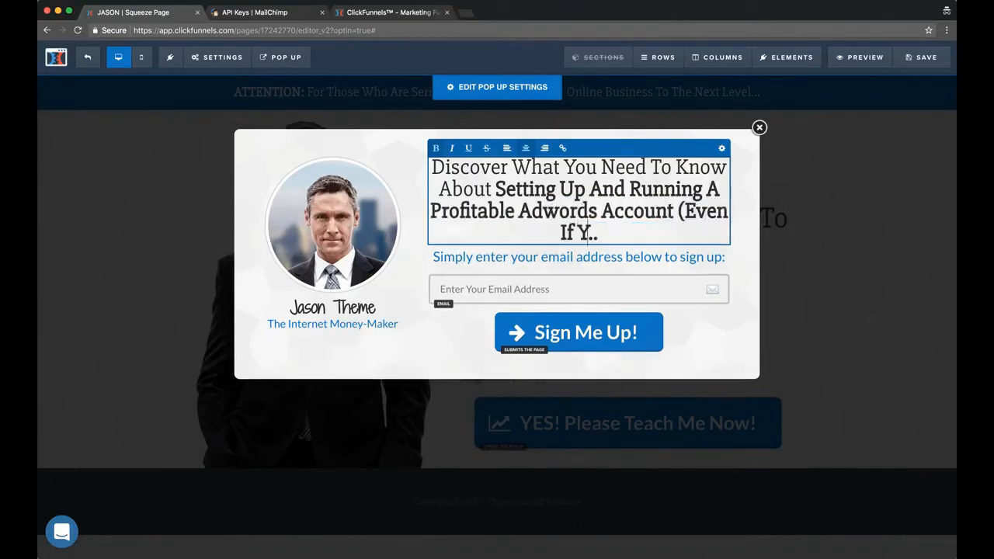
text(Total Beginner))
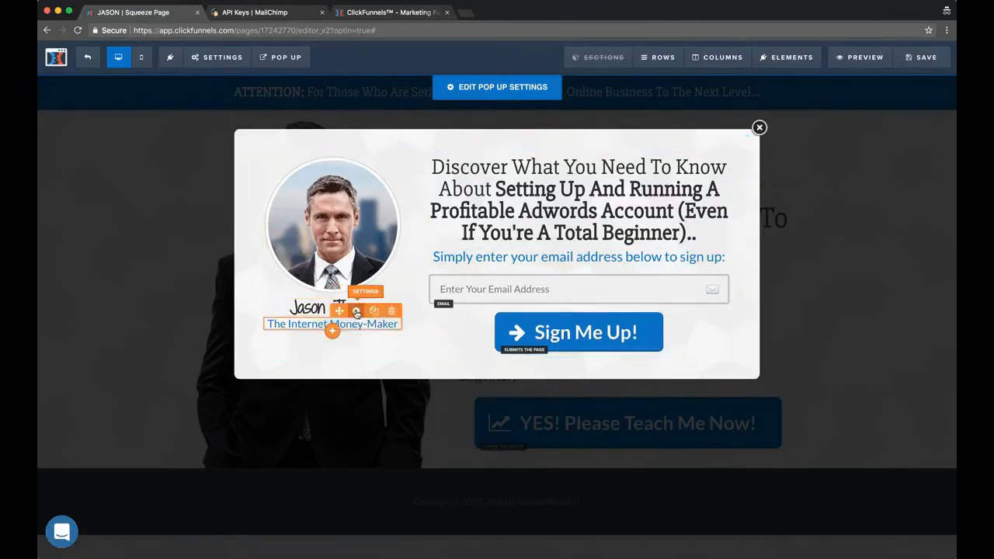
Replace the tagline "The Internet Money-Maker" under the pop-up's portrait with the presenter's nickname
click(313, 327)
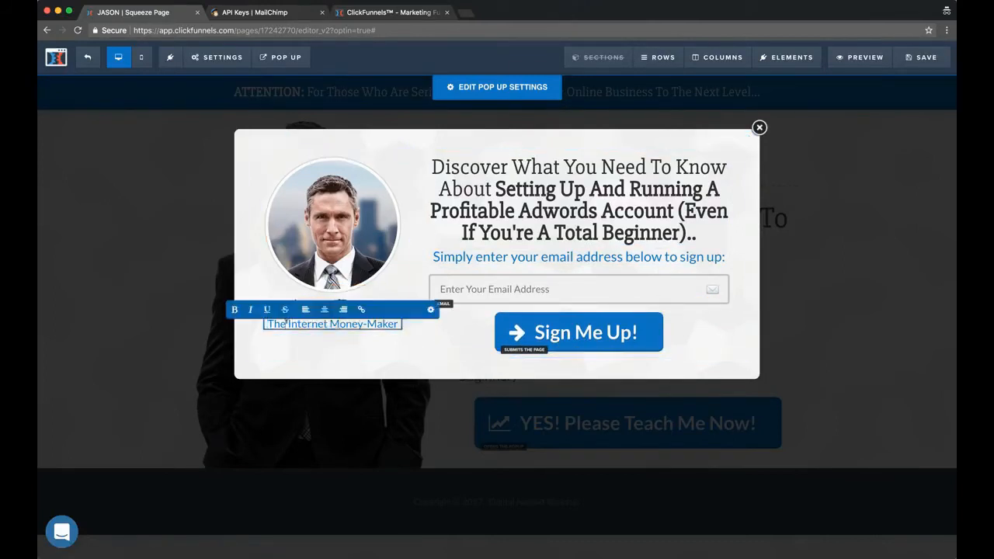
drag(288, 323, 411, 330)
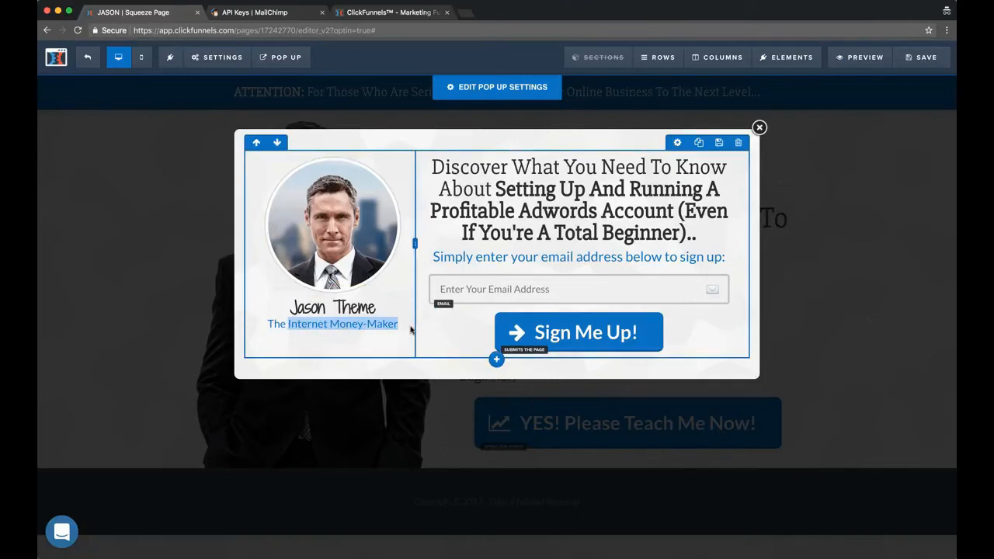
click(334, 353)
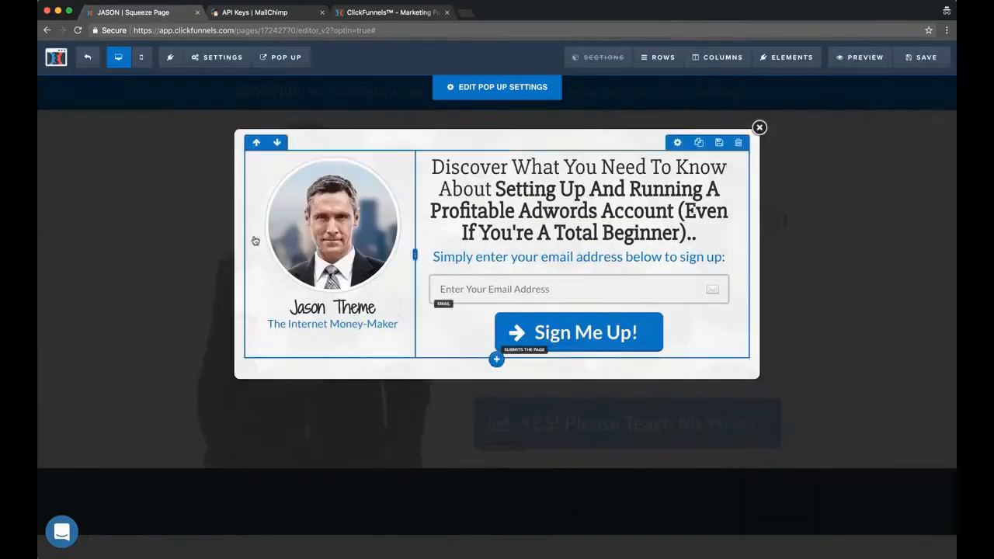
click(664, 147)
click(288, 322)
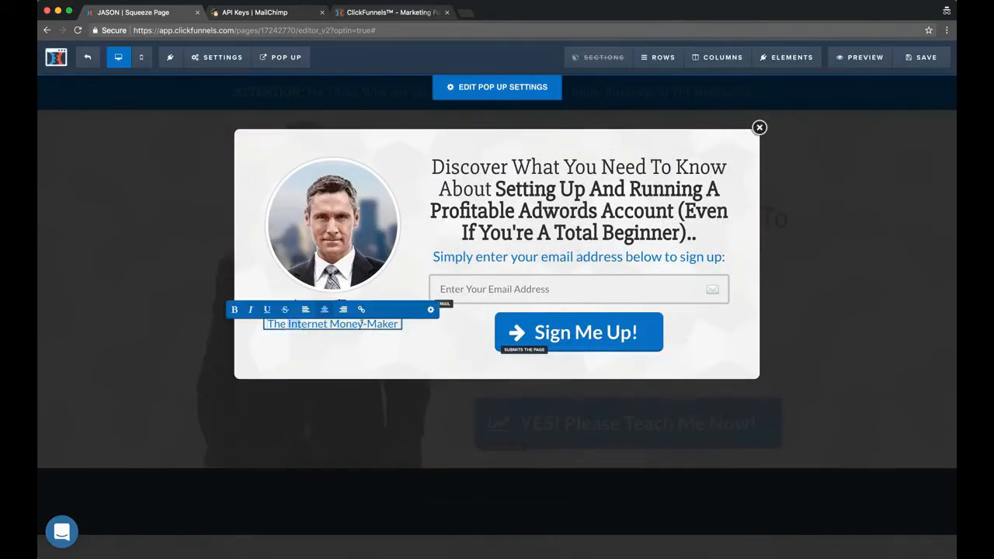
drag(362, 324, 397, 321)
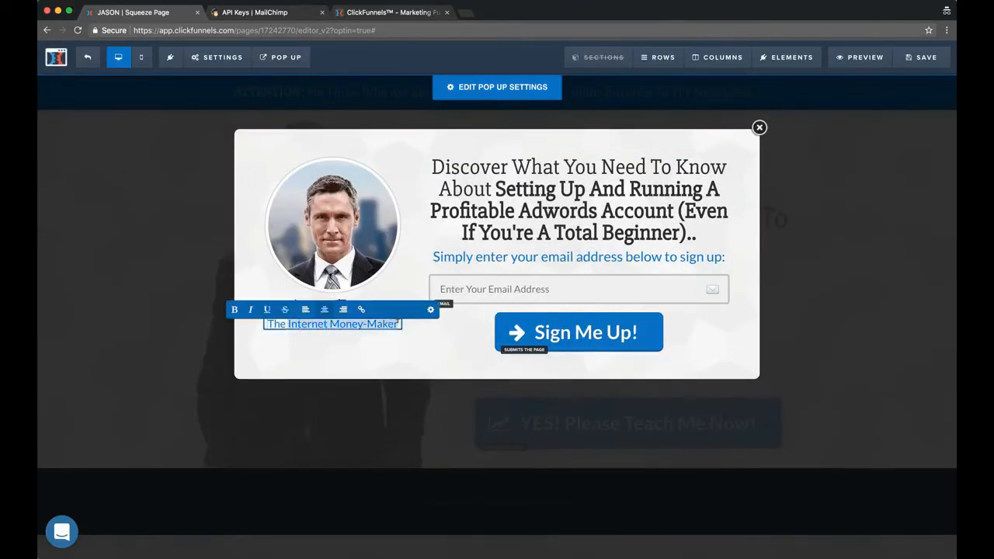
text(The Nomad Brad)
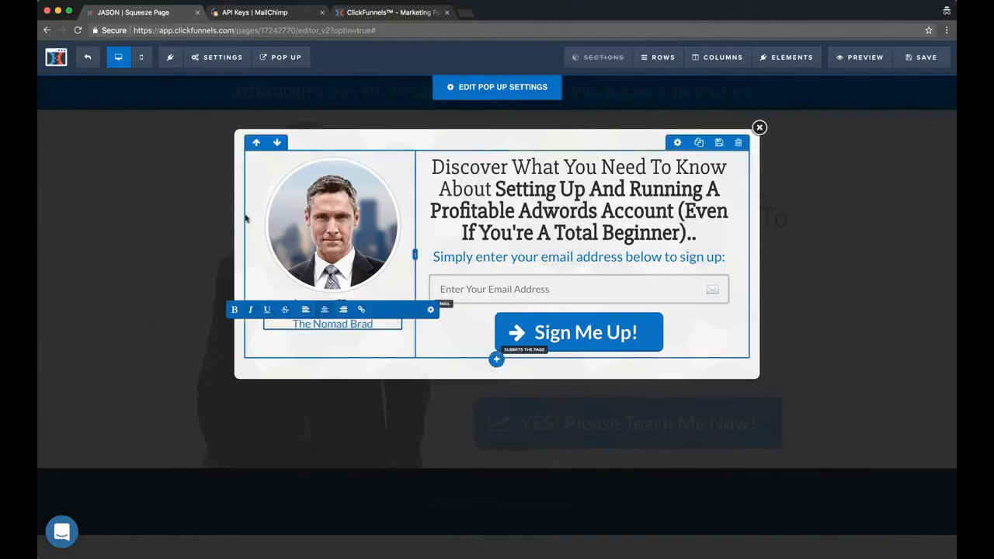
click(240, 223)
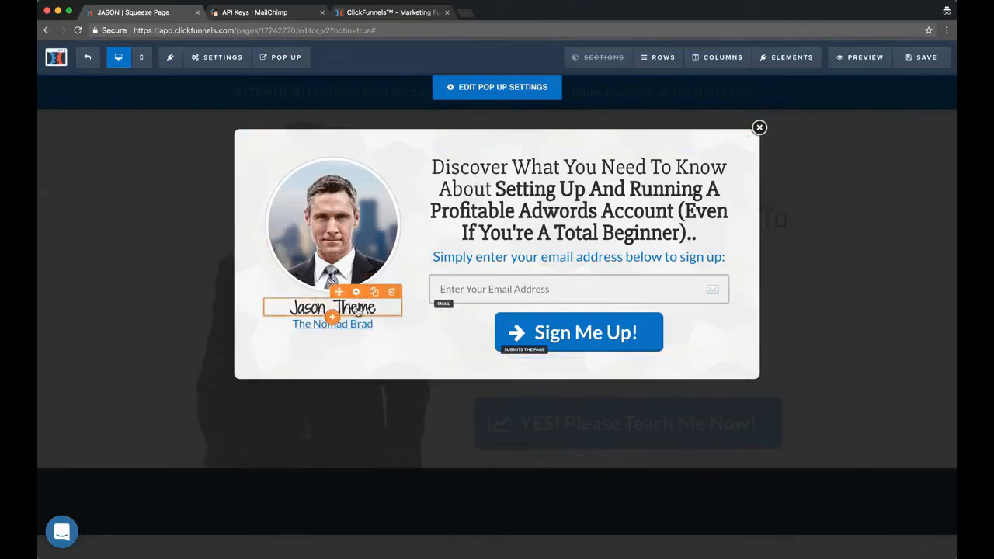
Replace the "Jason Theme" signature under the pop-up's portrait with the presenter's full name and save the page
click(289, 309)
key(ctrl+a)
text(Brad)
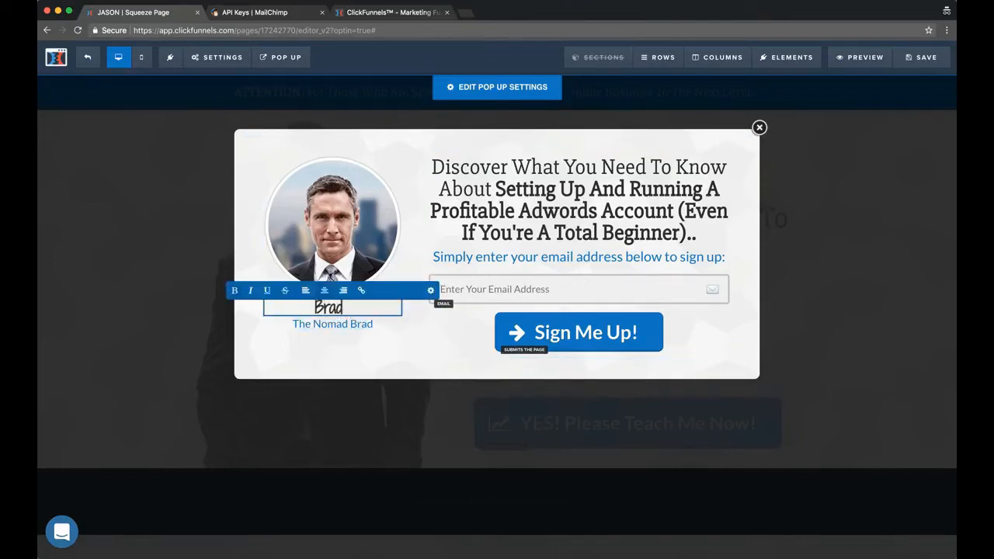
text( Osborne)
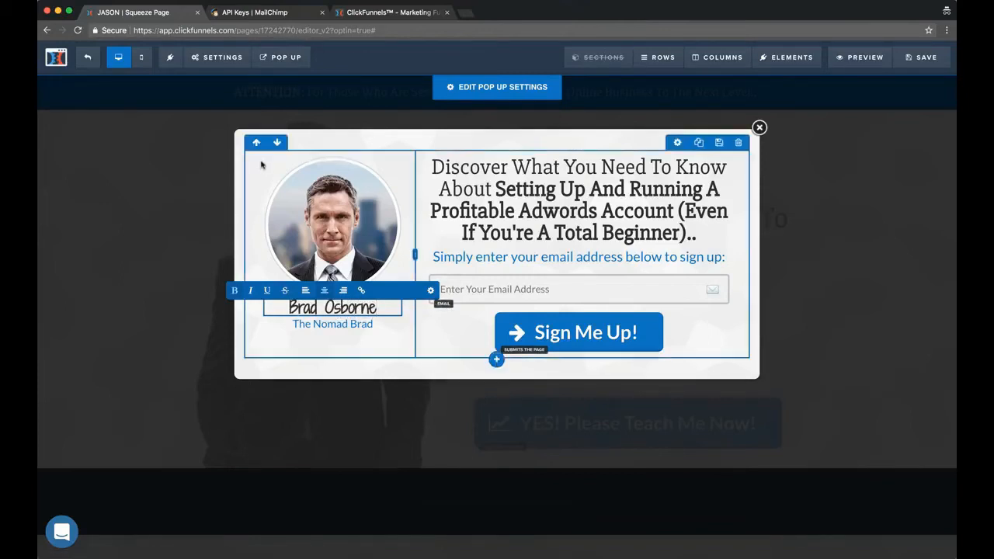
click(261, 164)
click(913, 63)
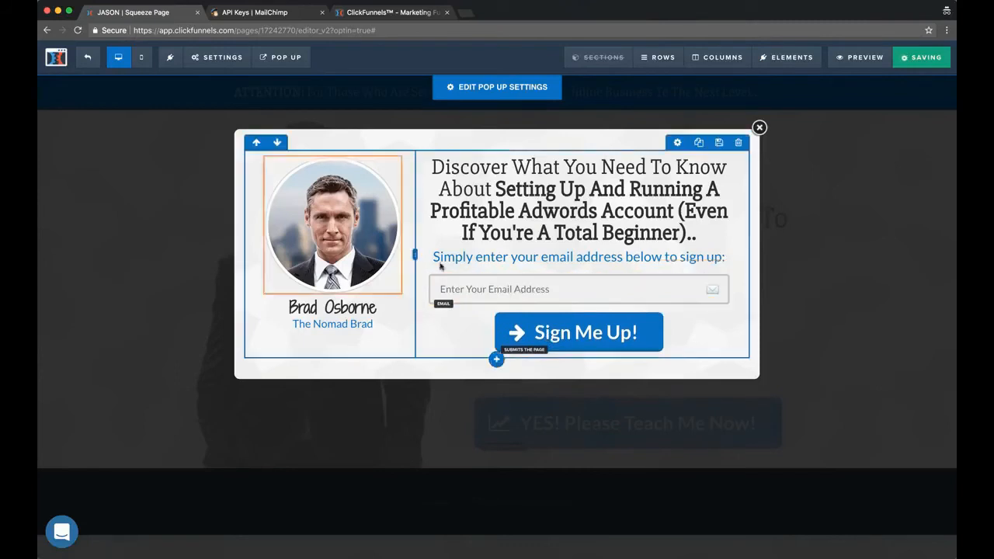
Replace the pop-up's round portrait with the uploaded photo of the man in sunglasses from the image library, and save the page
click(338, 237)
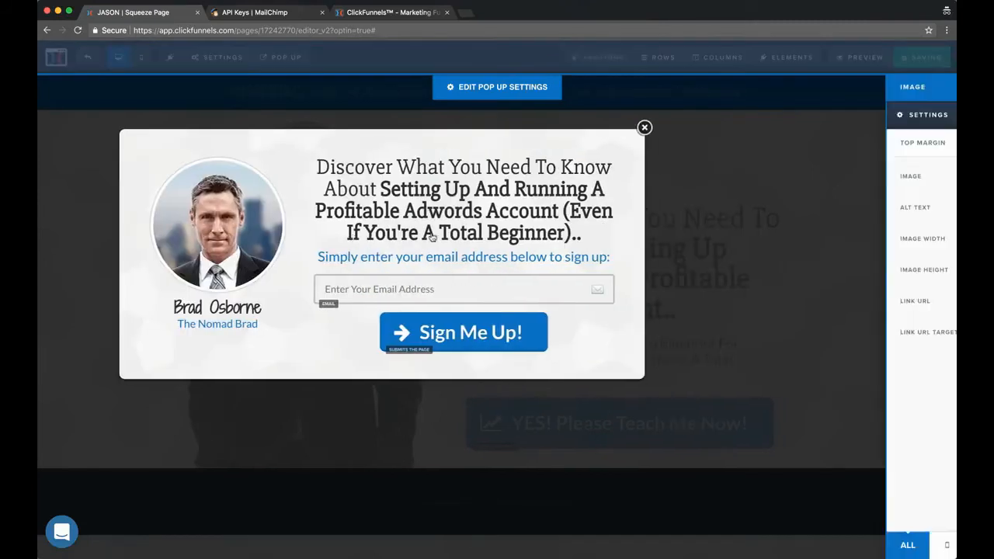
click(622, 152)
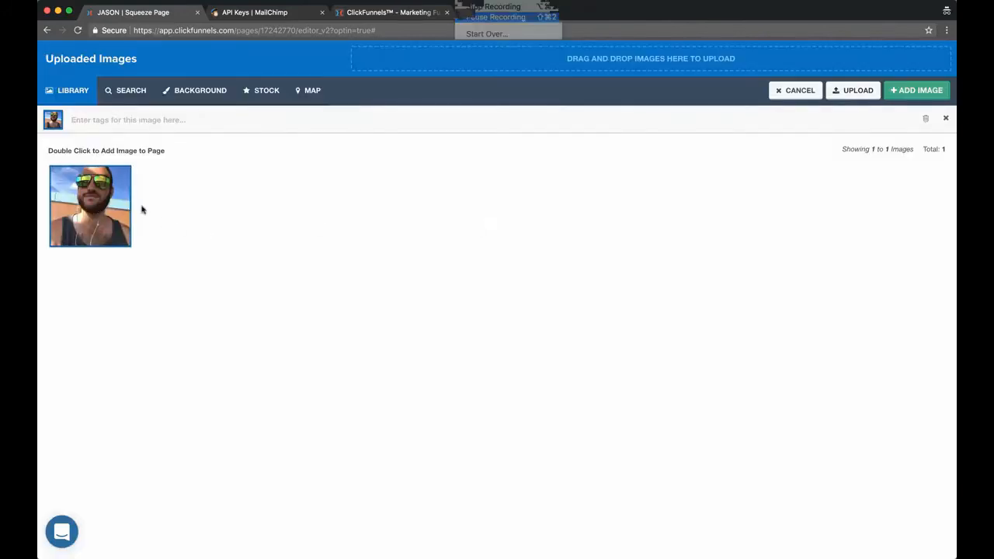
double_click(75, 215)
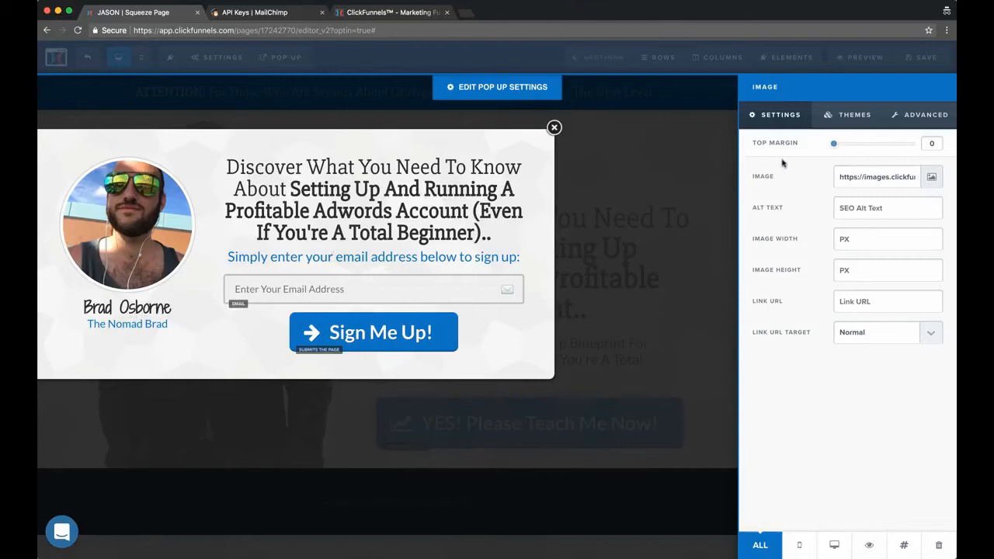
click(613, 151)
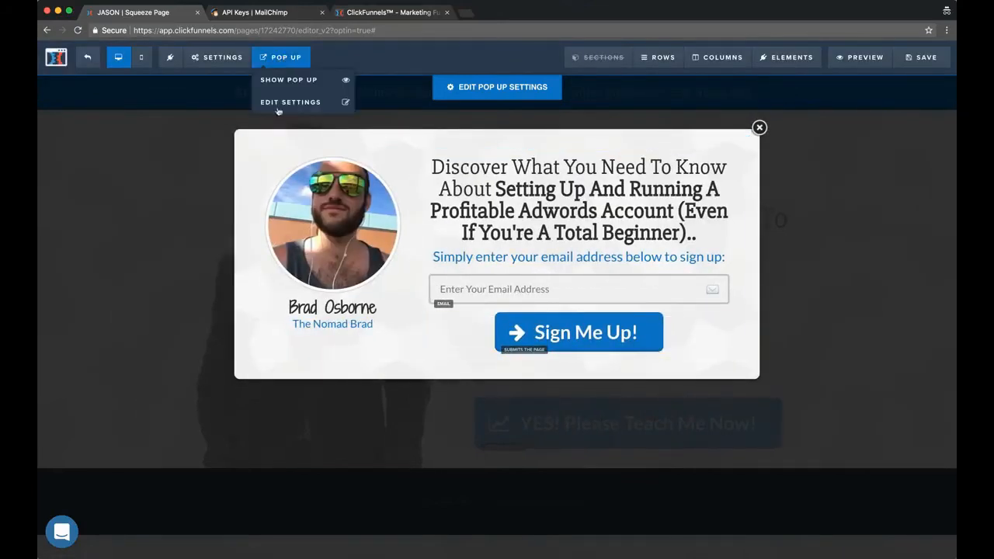
click(921, 56)
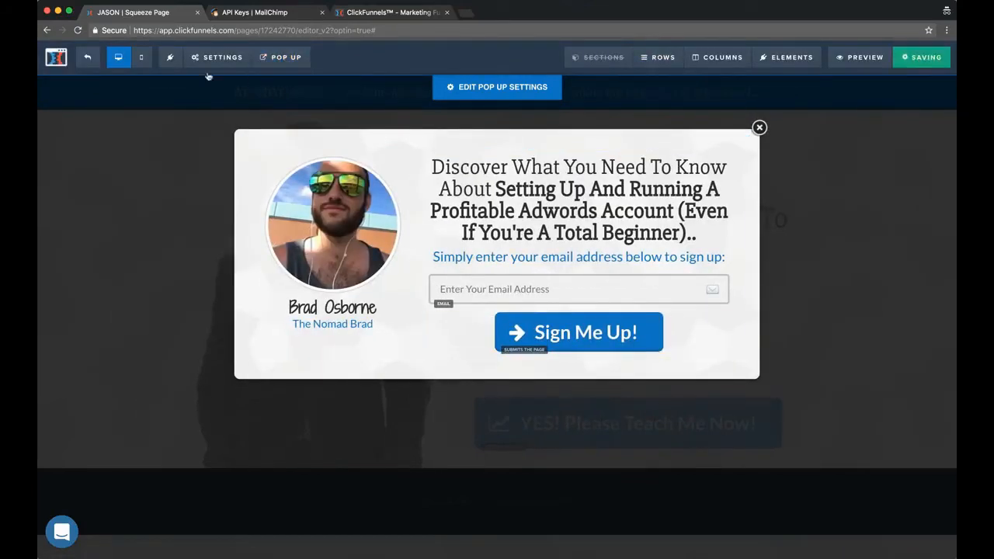
Close the pop-up and examine the image settings of the page's large suited-man photo without changing them
mouse_move(281, 59)
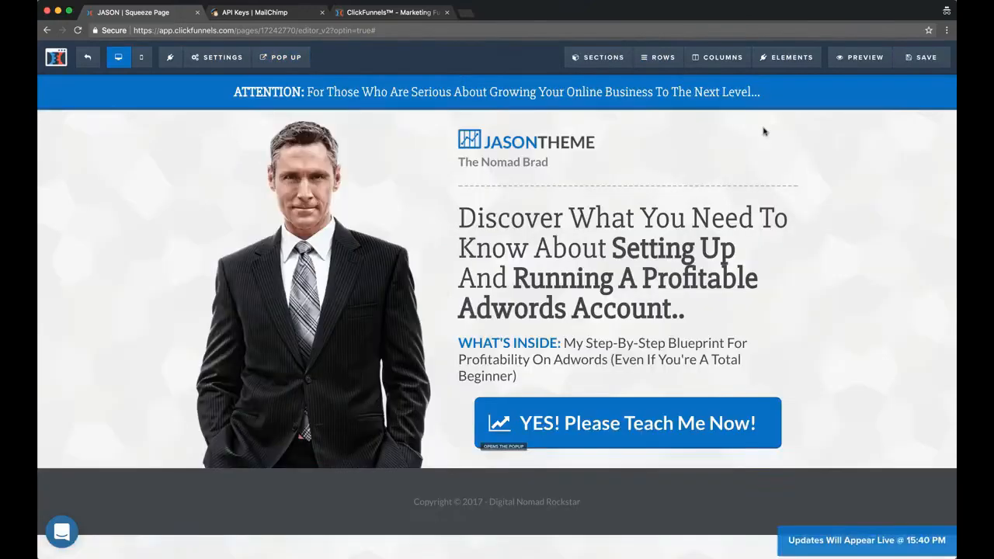
click(759, 127)
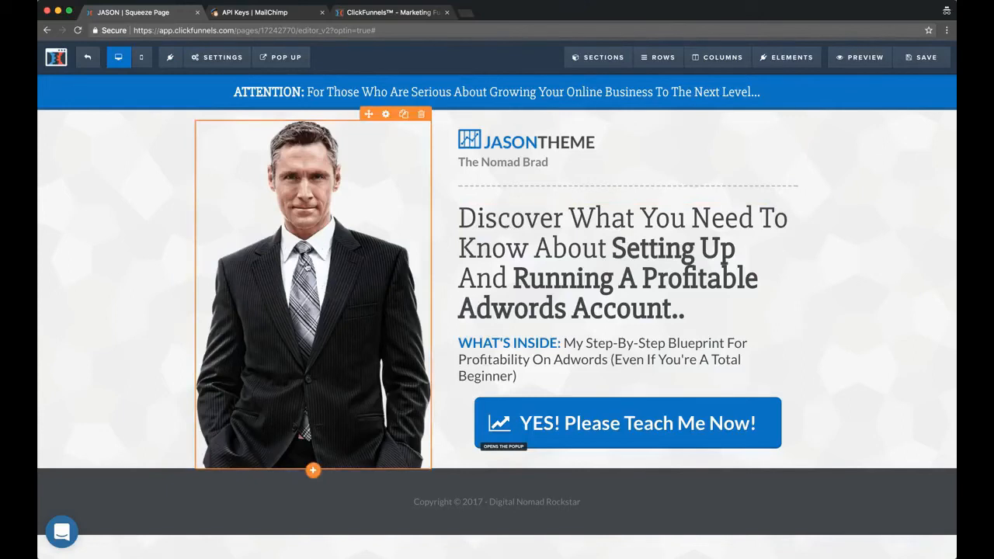
click(348, 260)
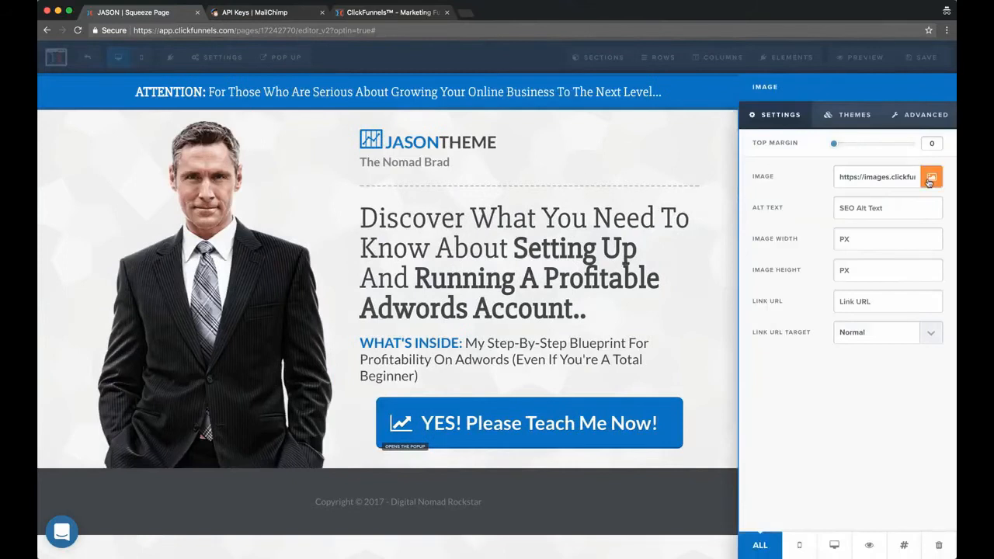
click(36, 279)
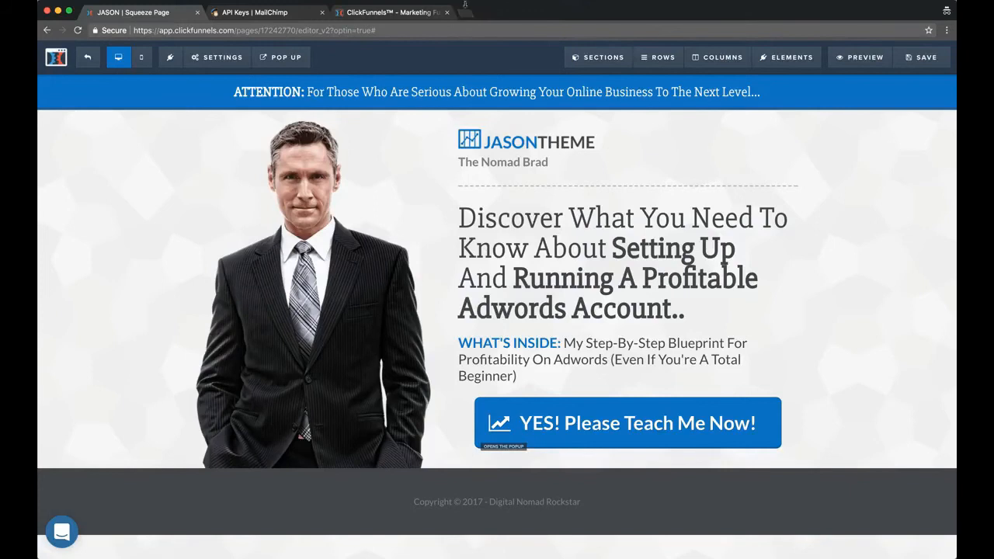
Switch to Canva in a new browser tab and create a Wattpad Book Cover design
click(464, 14)
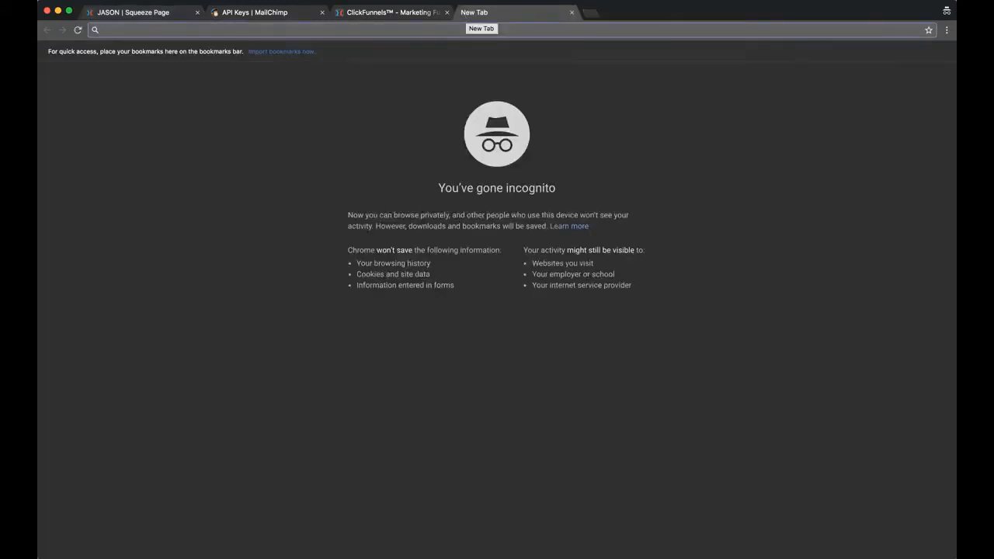
click(464, 1)
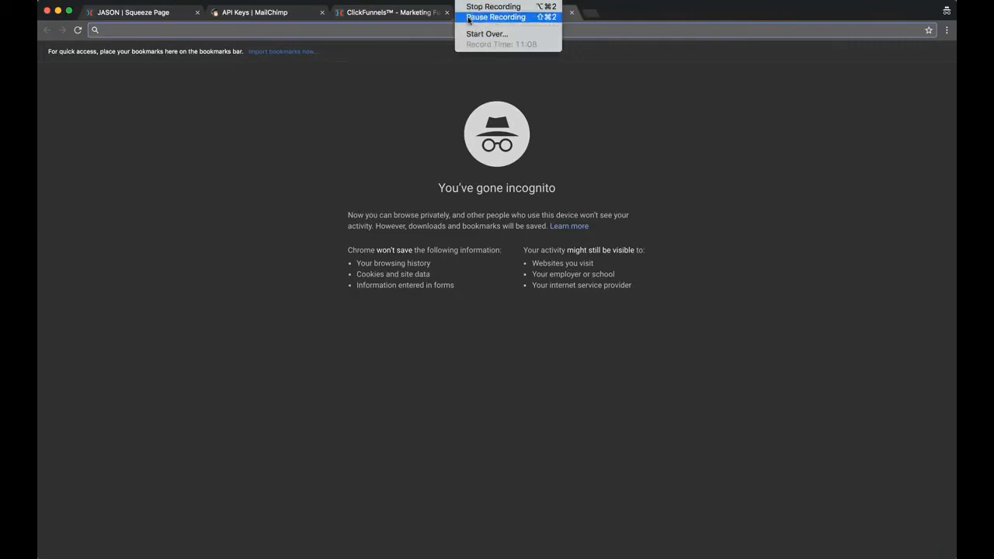
click(495, 17)
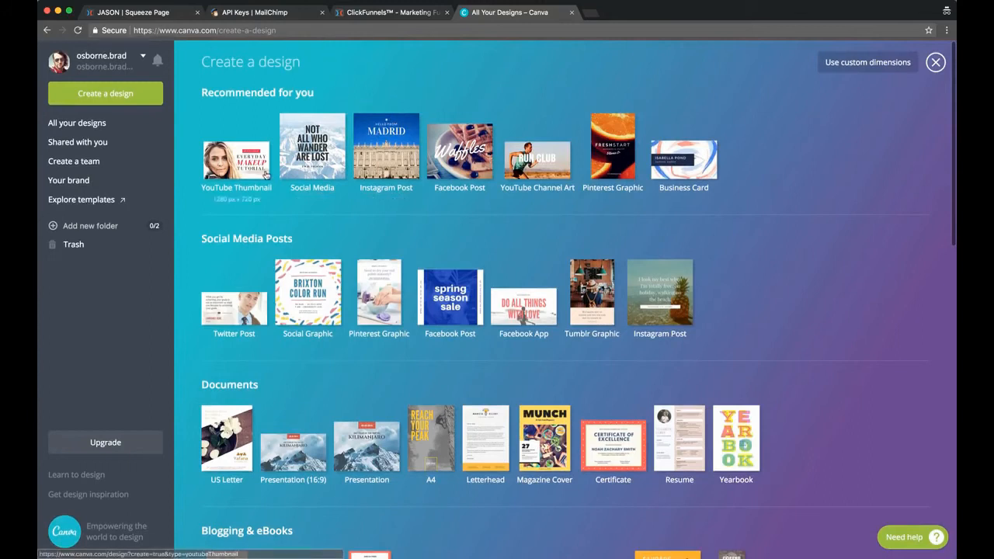
scroll(386, 230, down, 2)
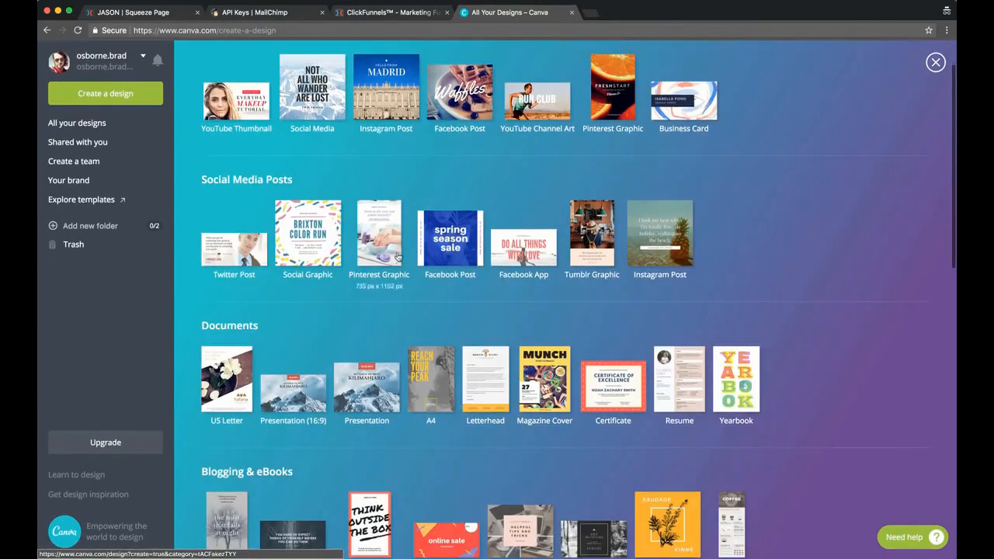
scroll(486, 187, down, 4)
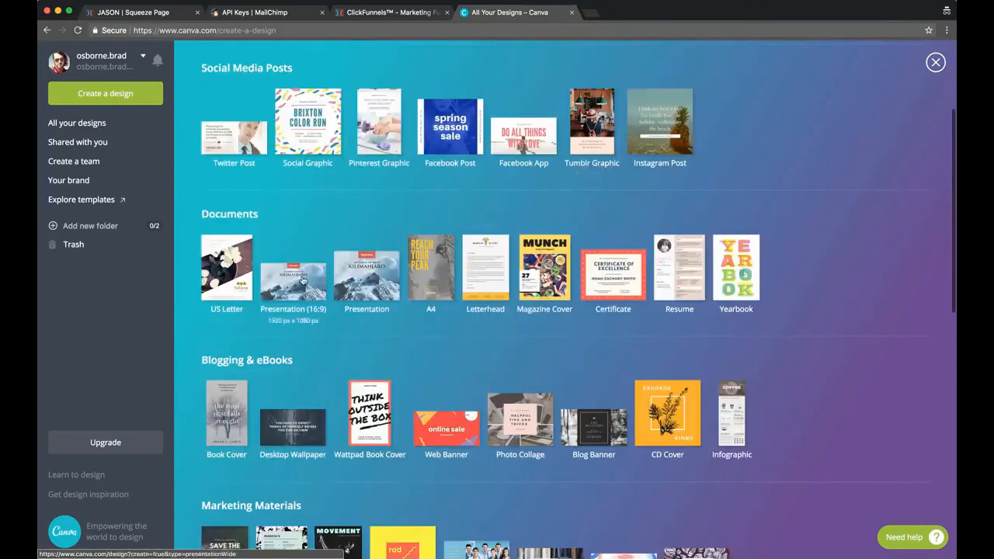
scroll(294, 289, down, 4)
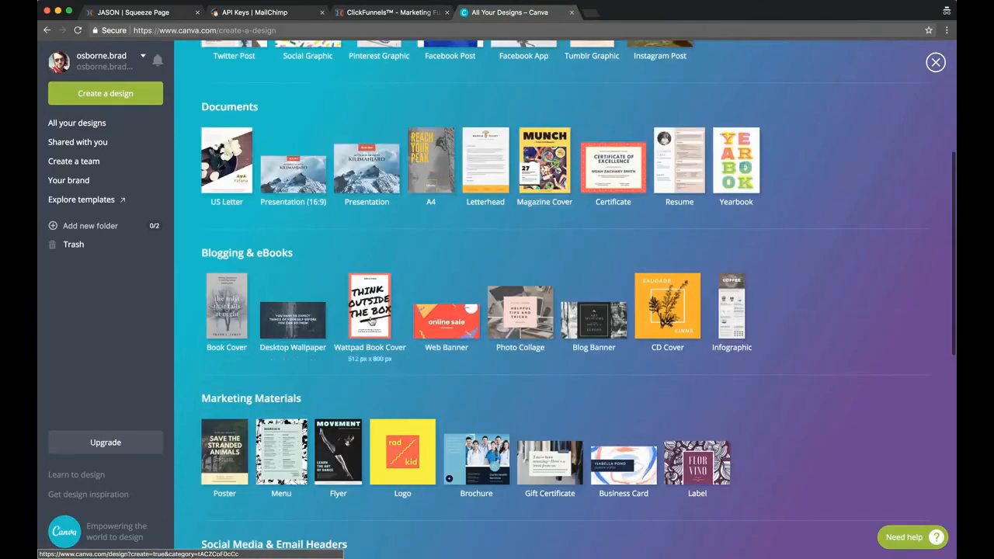
scroll(372, 322, up, 1)
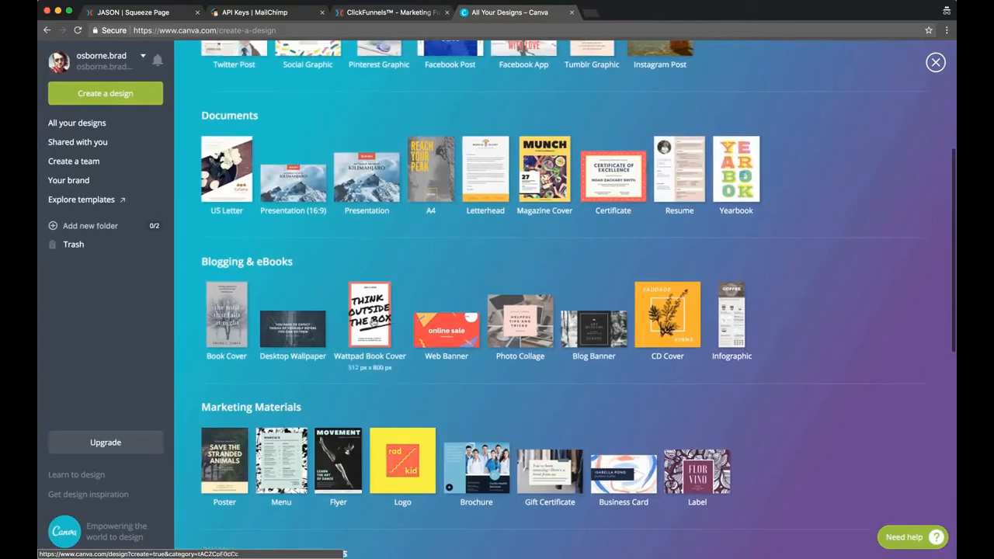
click(372, 321)
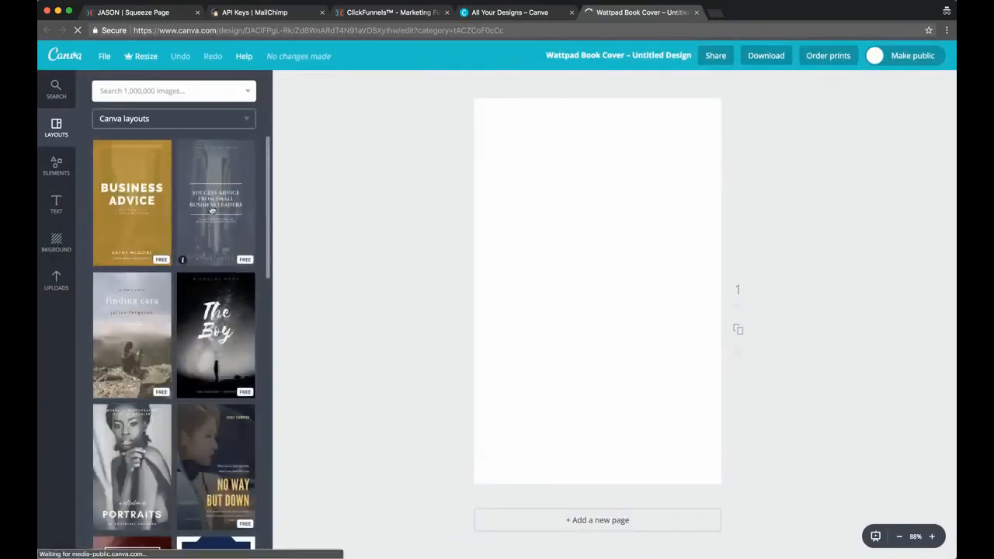
Browse the book cover layouts and apply the mustard-coloured "Business Advice" layout to the blank page
scroll(225, 394, down, 3)
scroll(225, 394, down, 2)
scroll(180, 318, down, 5)
scroll(182, 316, up, 10)
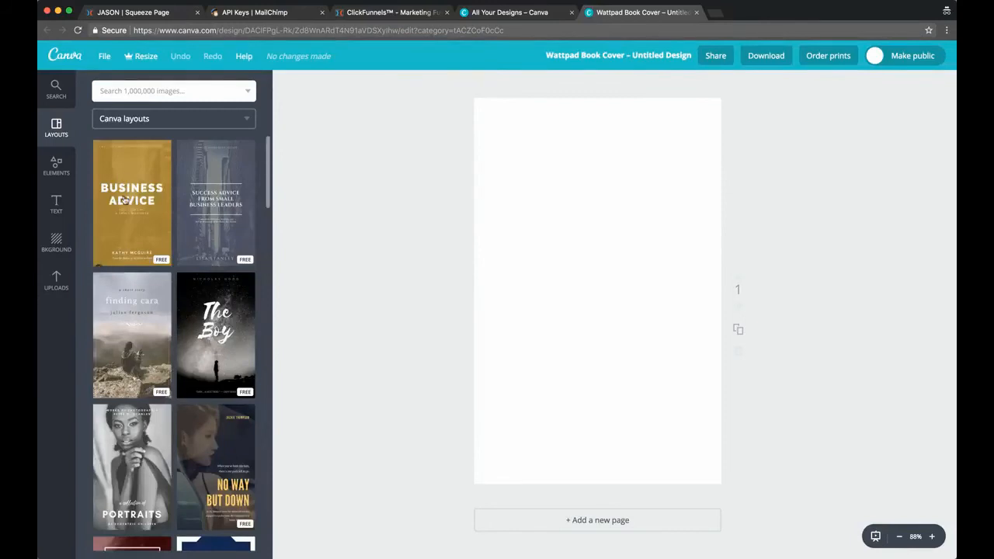
click(124, 199)
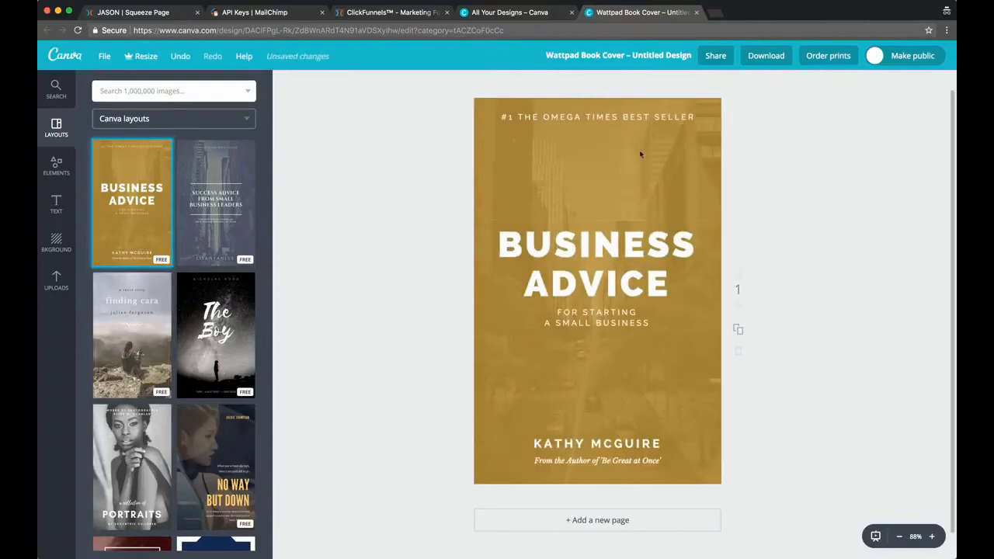
click(548, 114)
double_click(567, 115)
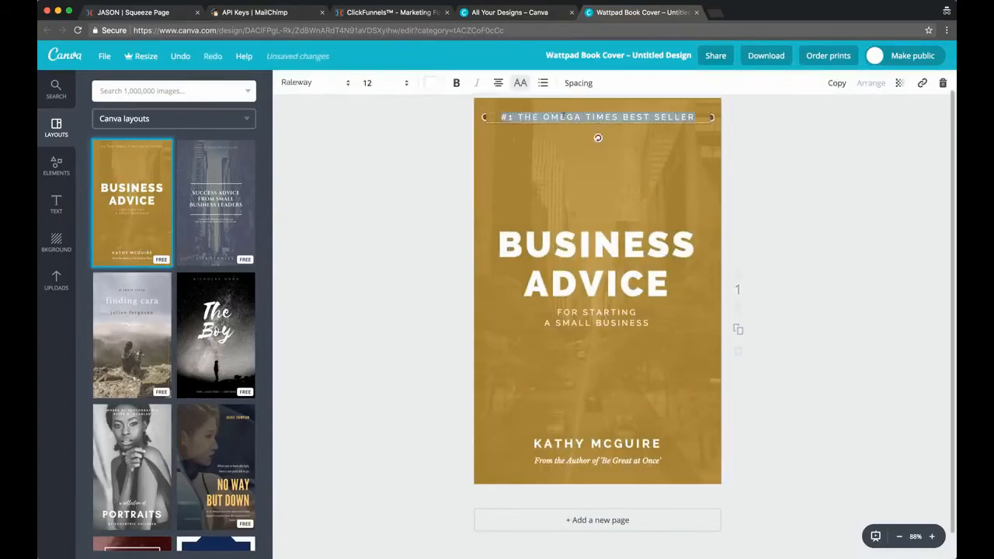
click(433, 211)
Replace the cover's main title with "THE GOOGLE ADWORDS BOOTCAMP"
click(624, 259)
key(super+a)
text(THE)
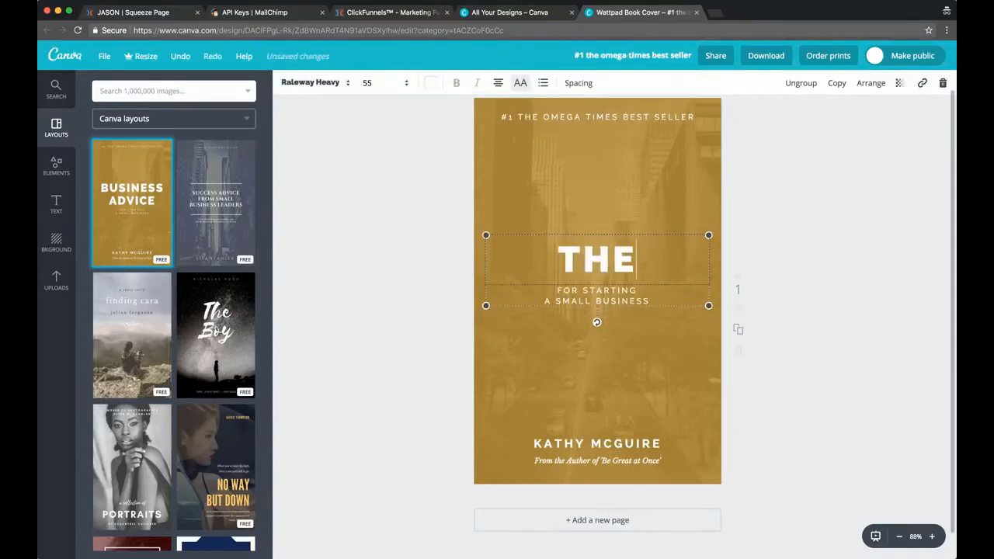
text( GOOGLE ADWORDS)
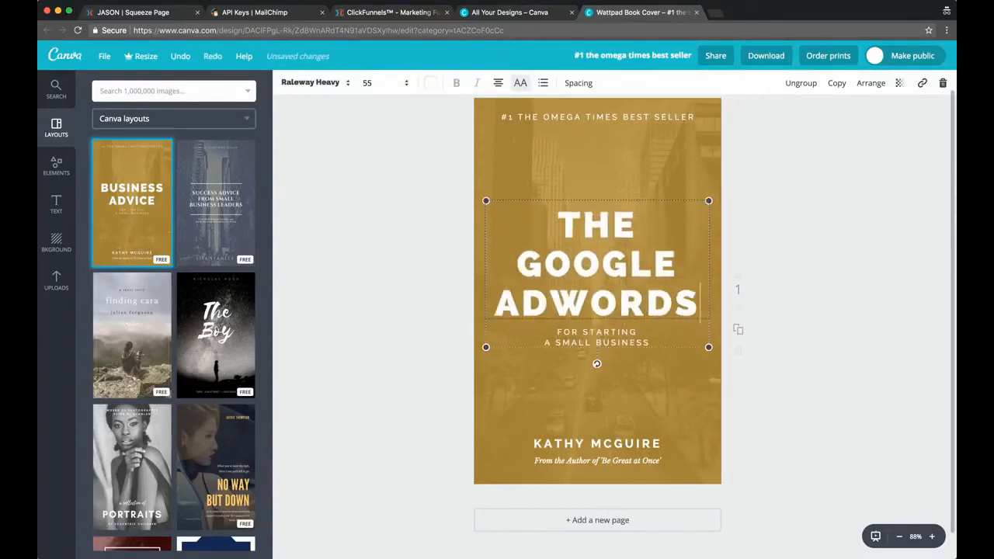
text( BOOTCAMP)
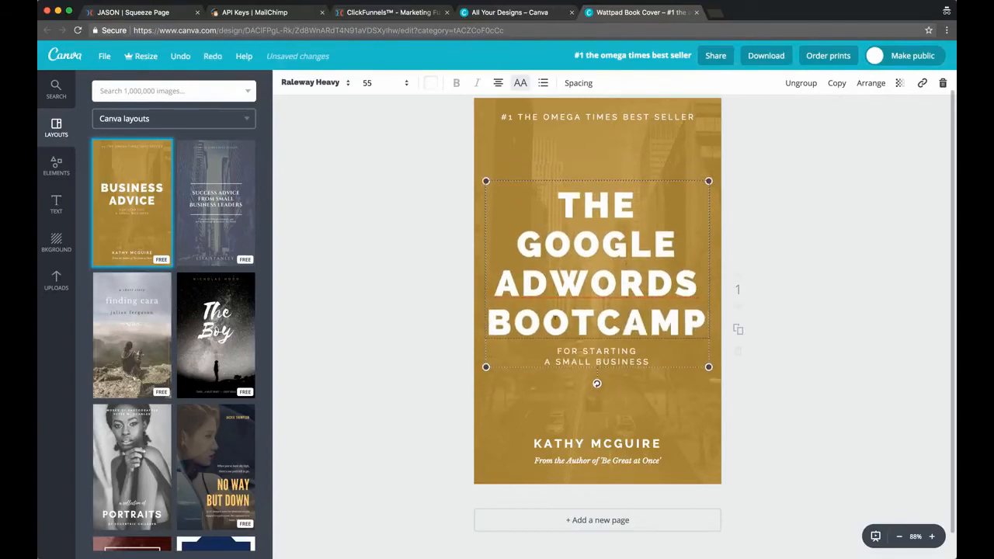
Replace the subtitle beneath the cover's main title with "FOR BEGINNERS"
triple_click(584, 351)
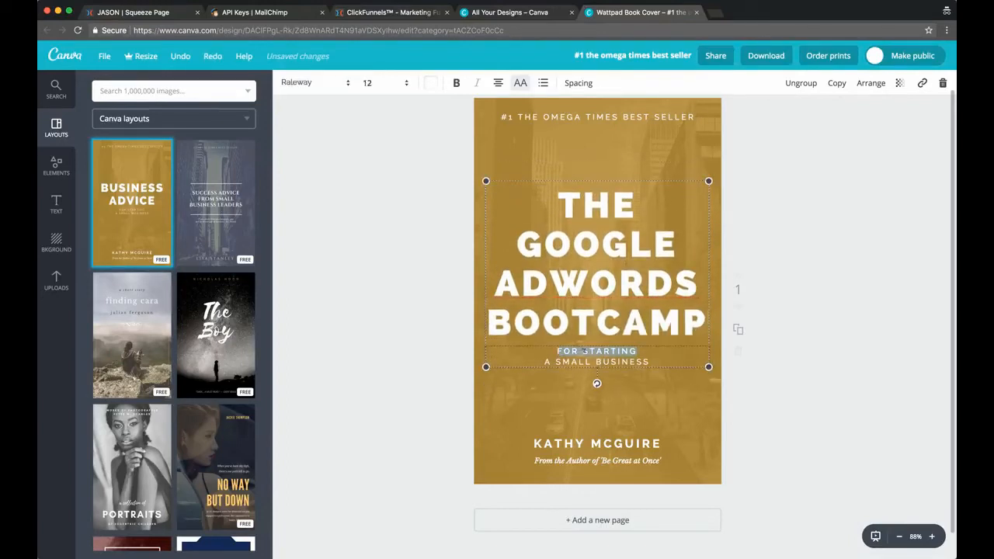
text(FOR BEGINNERS)
Move the city photo overlay off the cover's background, then delete the image and its empty frame element
click(515, 142)
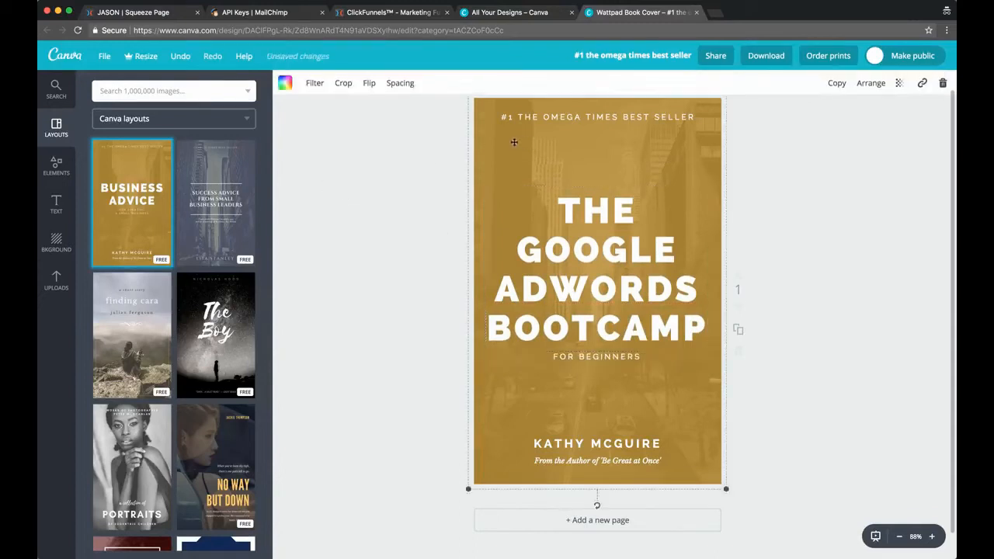
drag(699, 107, 583, 155)
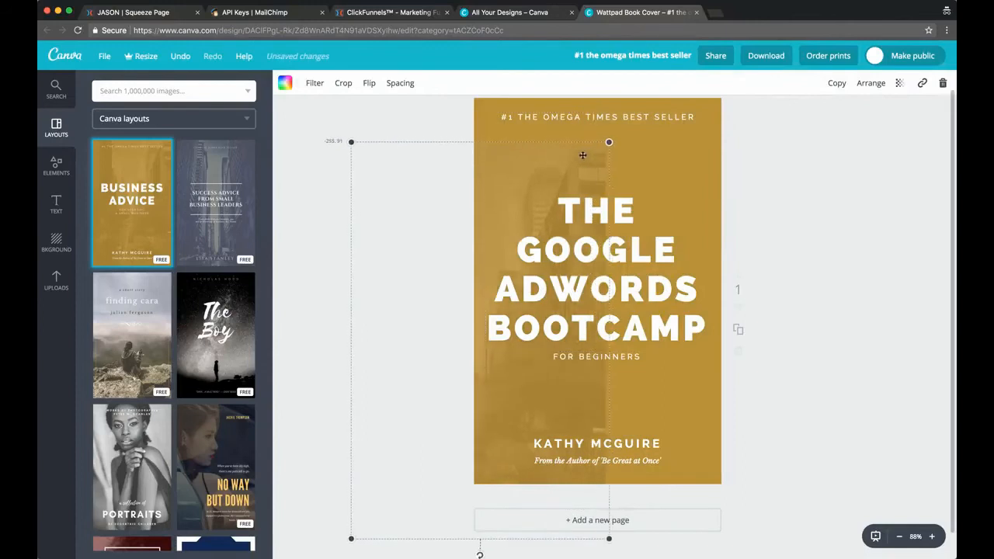
click(943, 83)
click(907, 118)
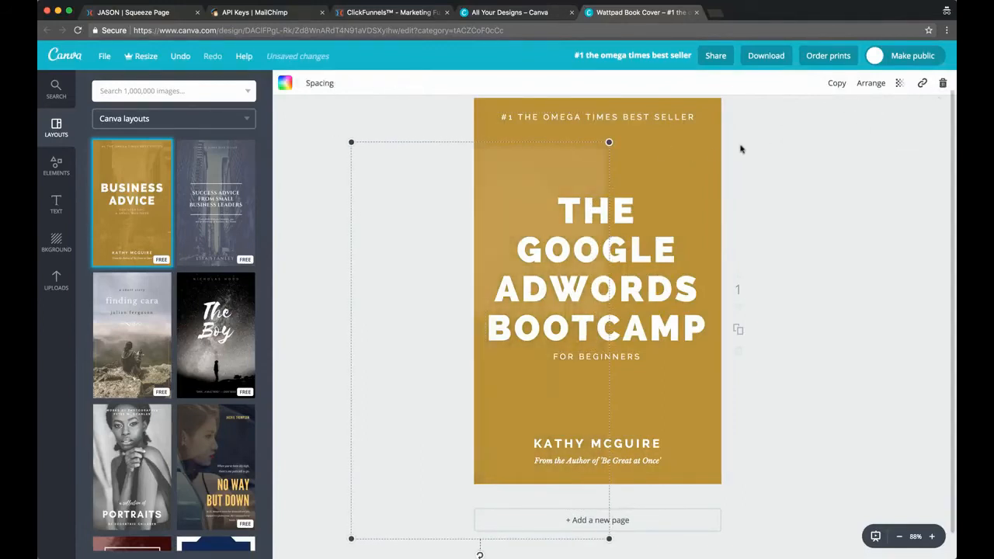
click(943, 83)
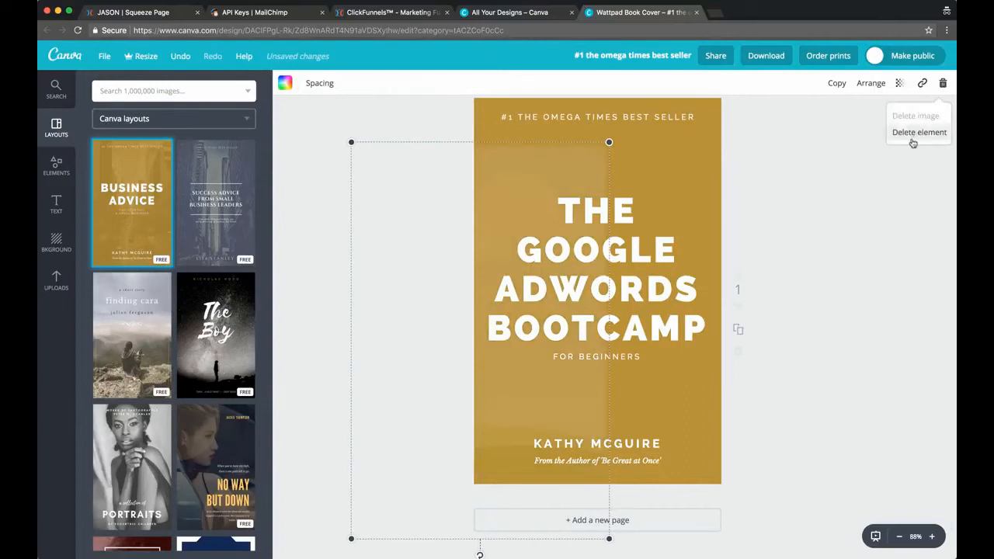
click(915, 130)
Change the cover's mustard background colour to white
click(495, 157)
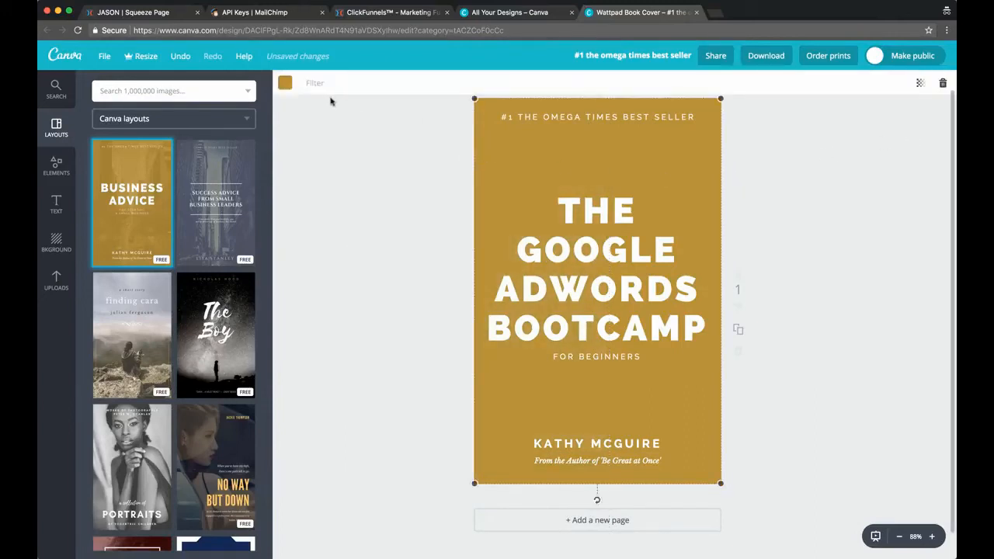
click(285, 84)
click(382, 232)
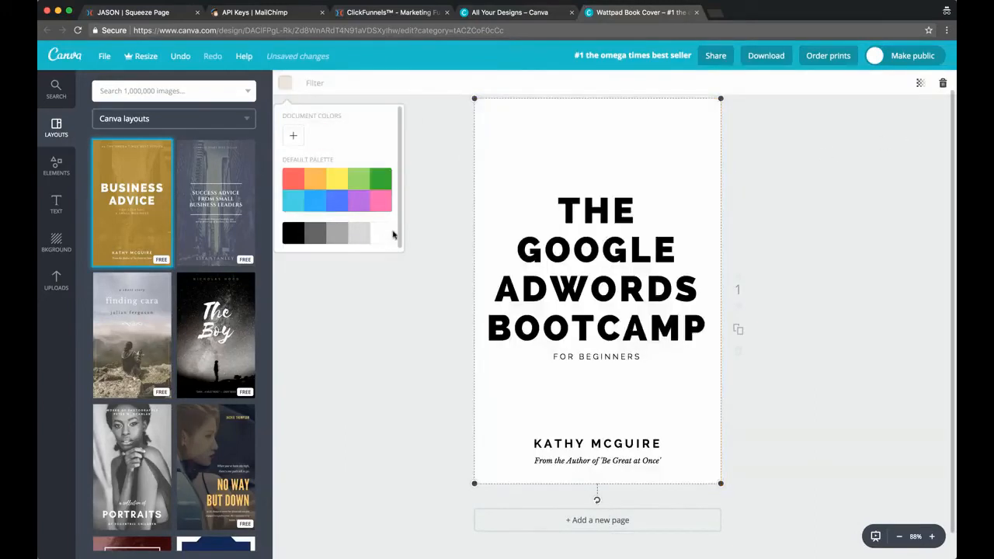
click(811, 241)
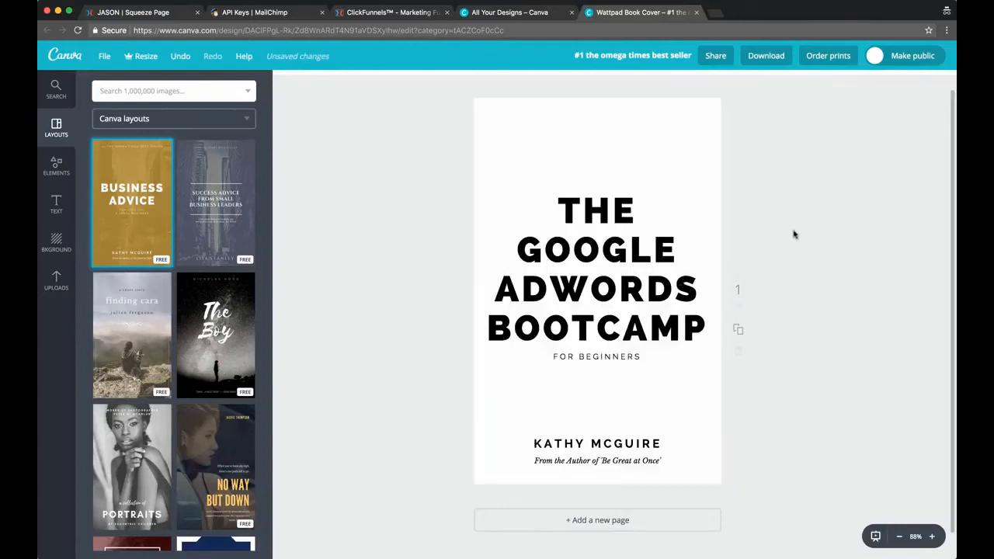
Replace the author name at the bottom of the cover with the presenter's nickname
click(589, 449)
double_click(589, 449)
text(THE NOMAD BRAD)
click(406, 453)
Change the author line at the bottom of the cover to "DIGITAL NOMAD ROCKSTAR"
click(574, 460)
double_click(583, 444)
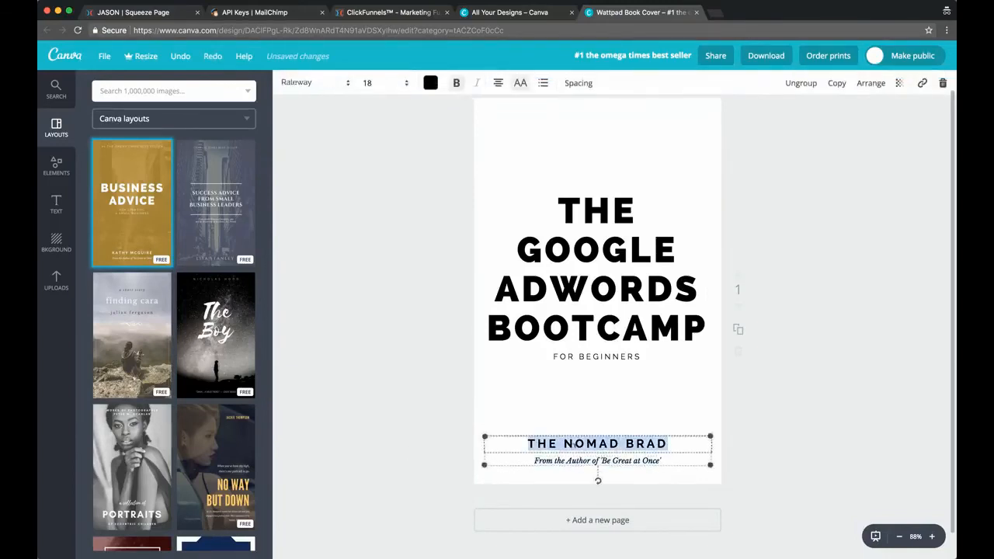
text(DIGITAL )
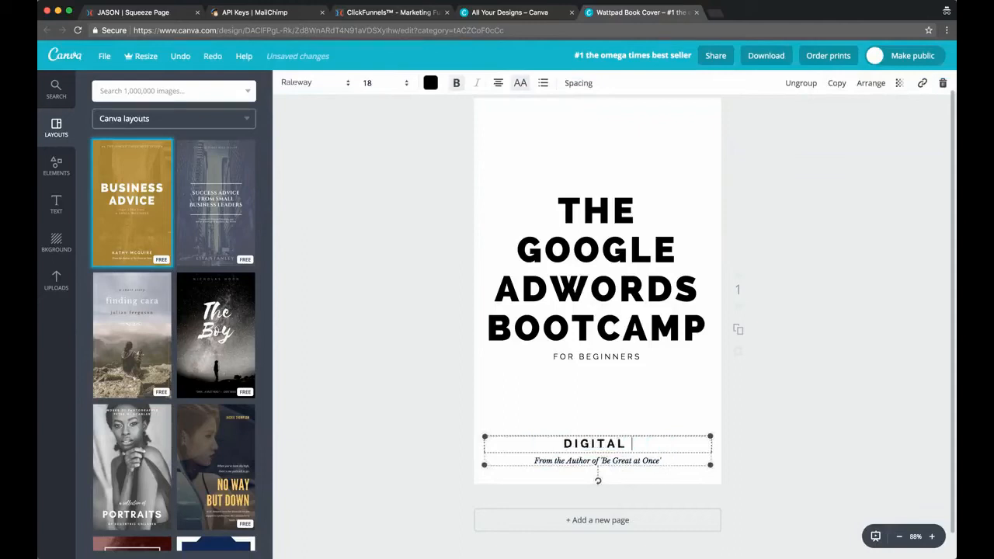
text(NOMAD ROCKSTAR)
click(349, 358)
click(641, 462)
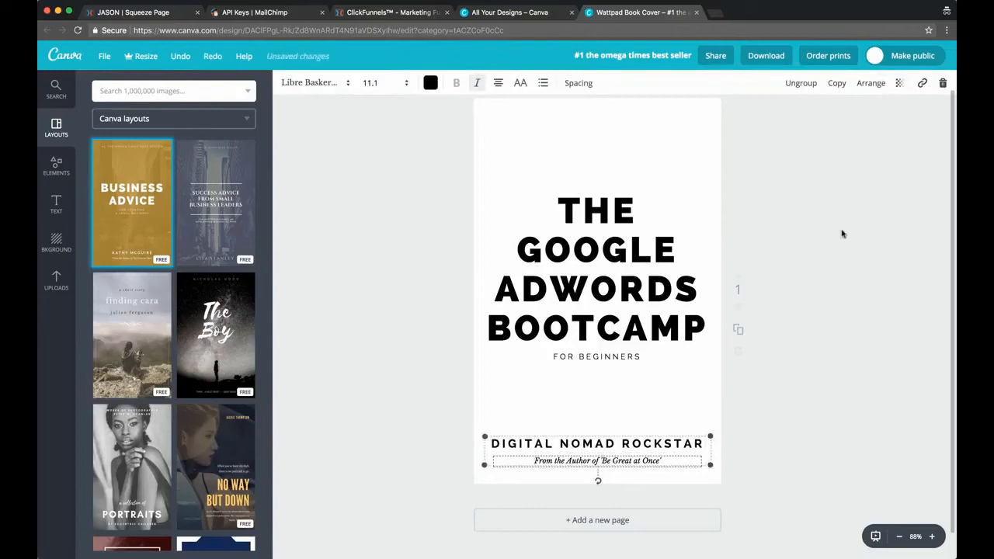
double_click(641, 462)
text(www.digitalno)
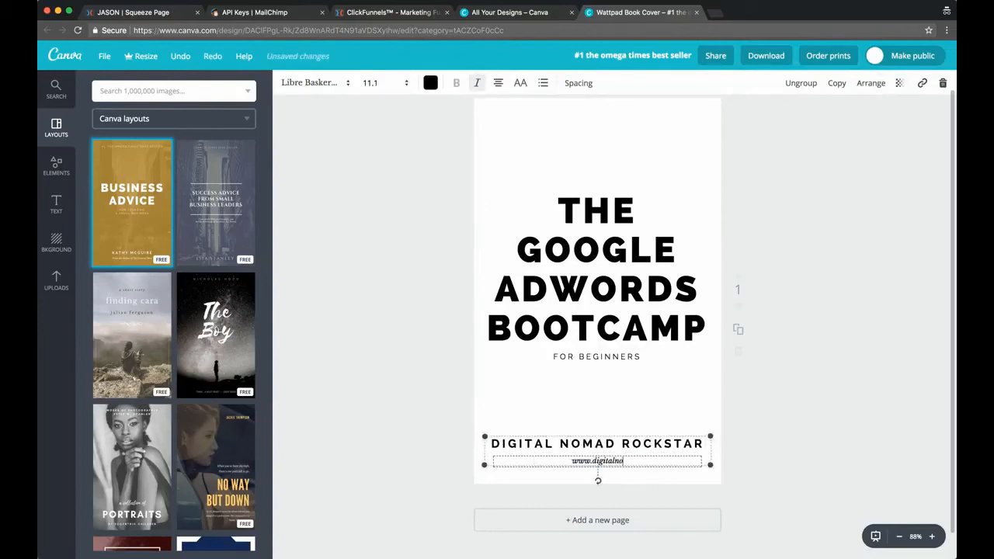
text(madrockstar.com)
click(877, 400)
click(623, 460)
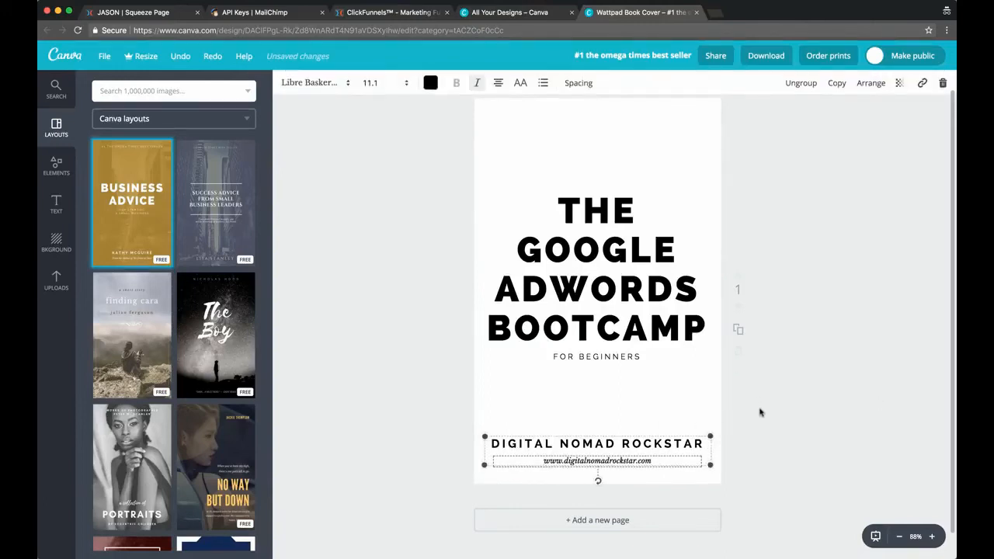
click(815, 382)
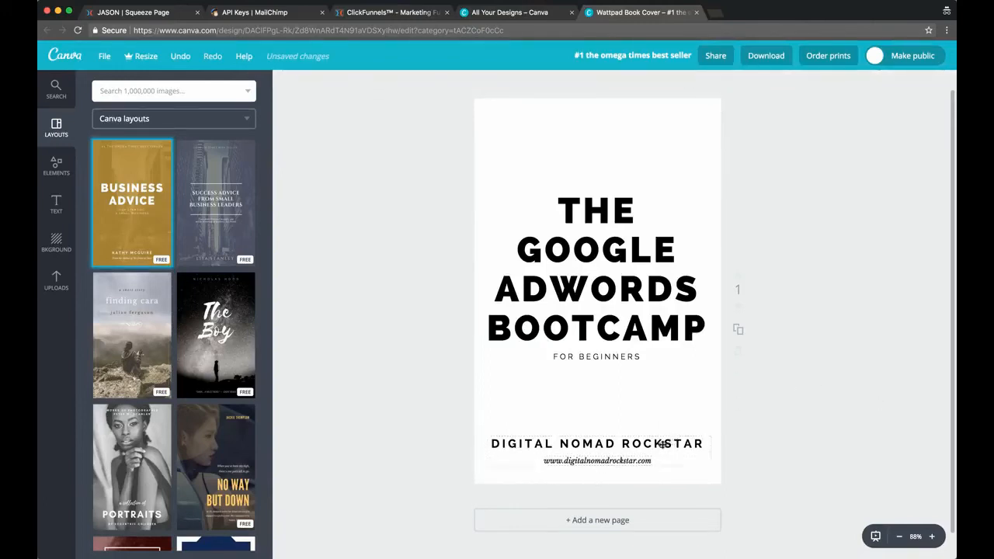
Delete the whole text group holding the author line and website at the bottom of the cover
click(663, 444)
click(943, 82)
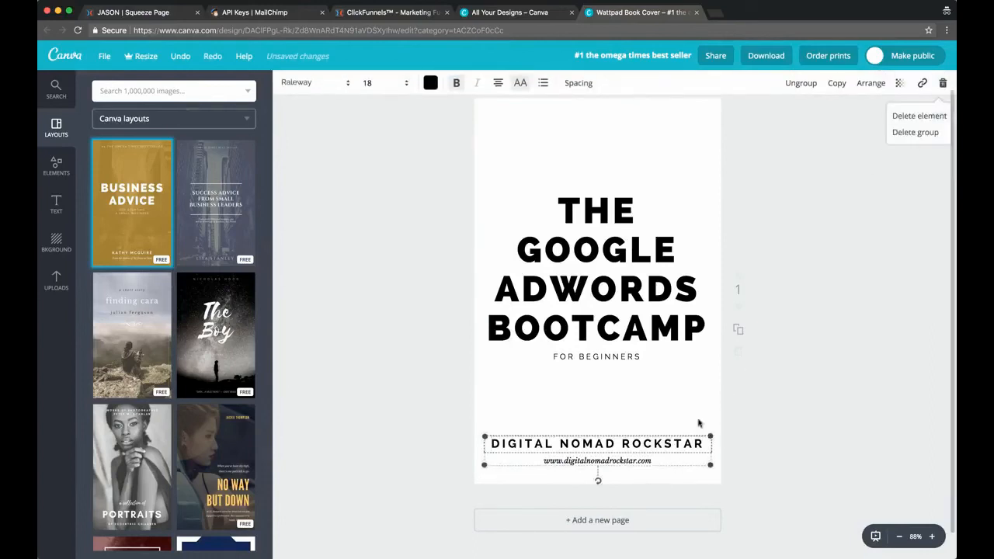
click(919, 132)
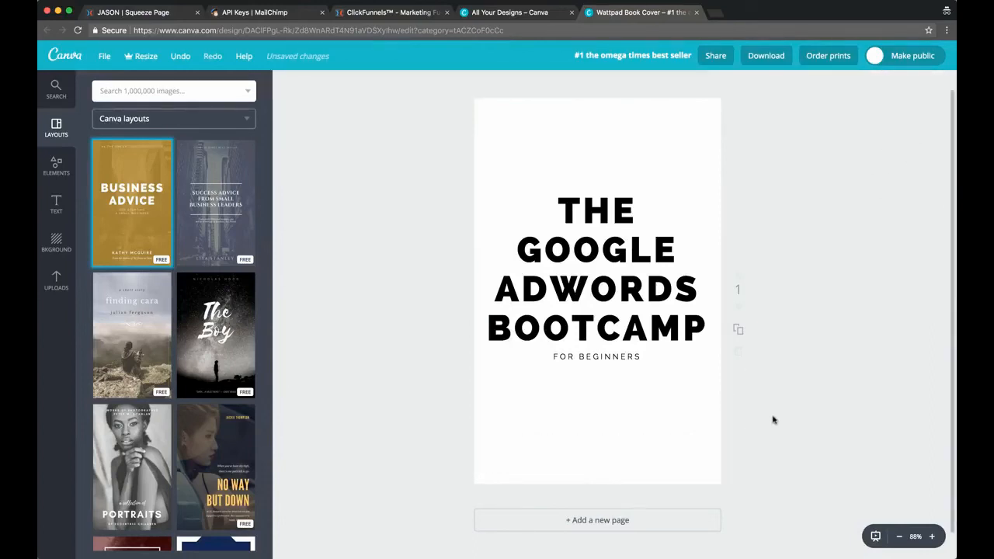
click(609, 273)
click(466, 209)
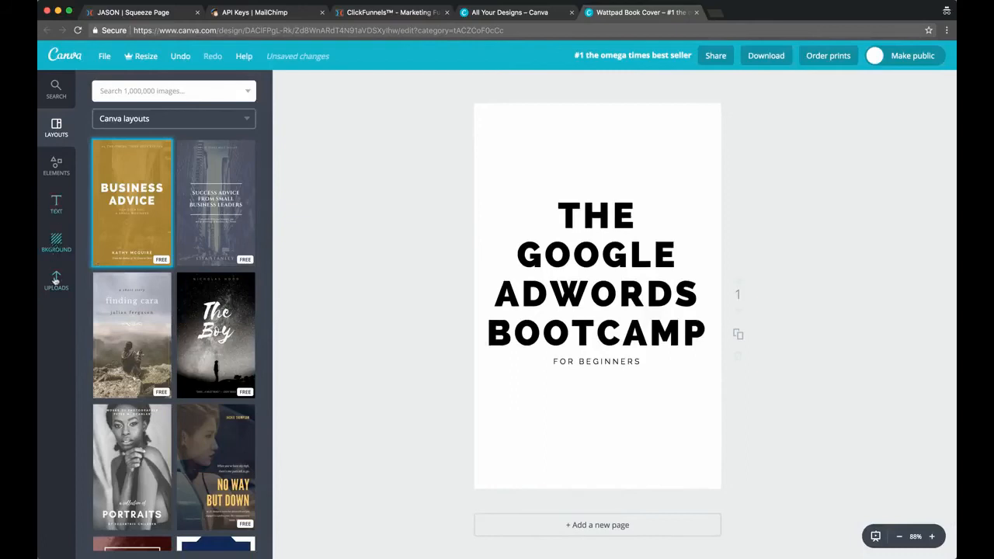
Add a hollow black square outline from the basic shapes to the cover and extend it up to the page's top edge
click(55, 278)
click(55, 213)
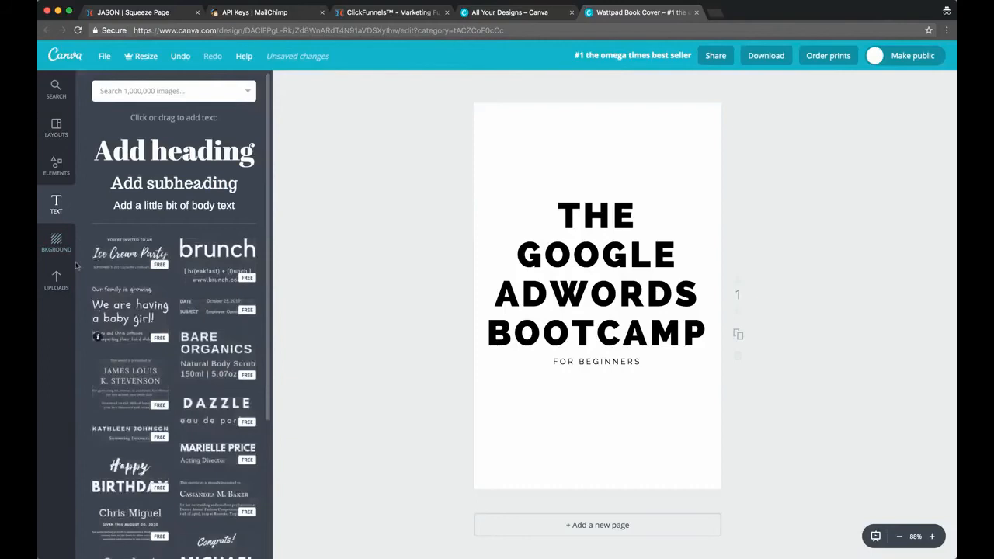
click(55, 165)
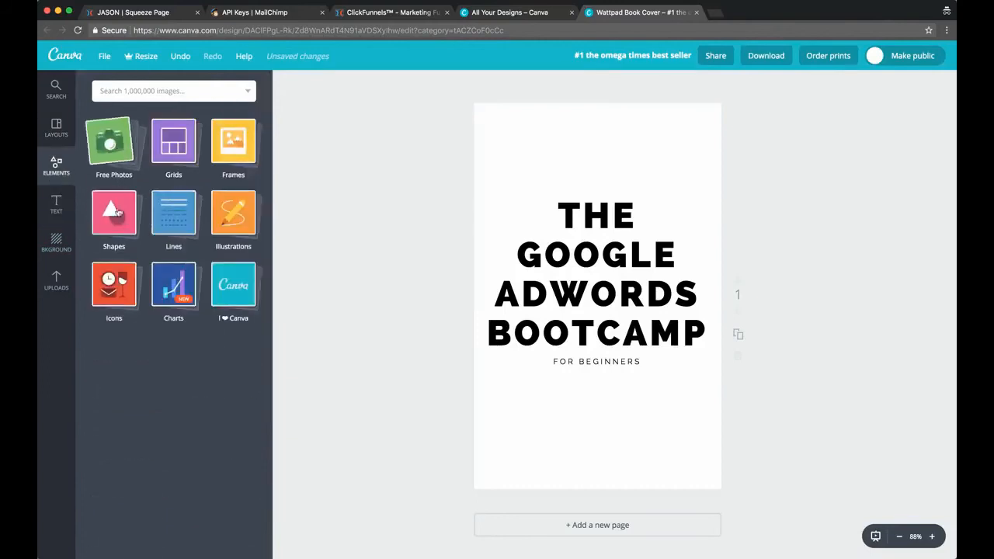
click(117, 223)
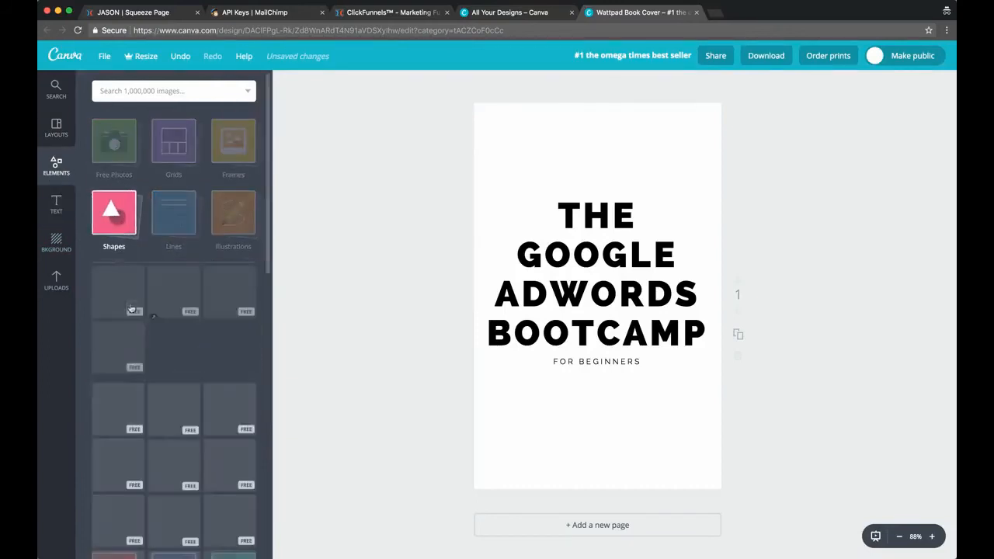
click(212, 319)
drag(595, 175, 596, 102)
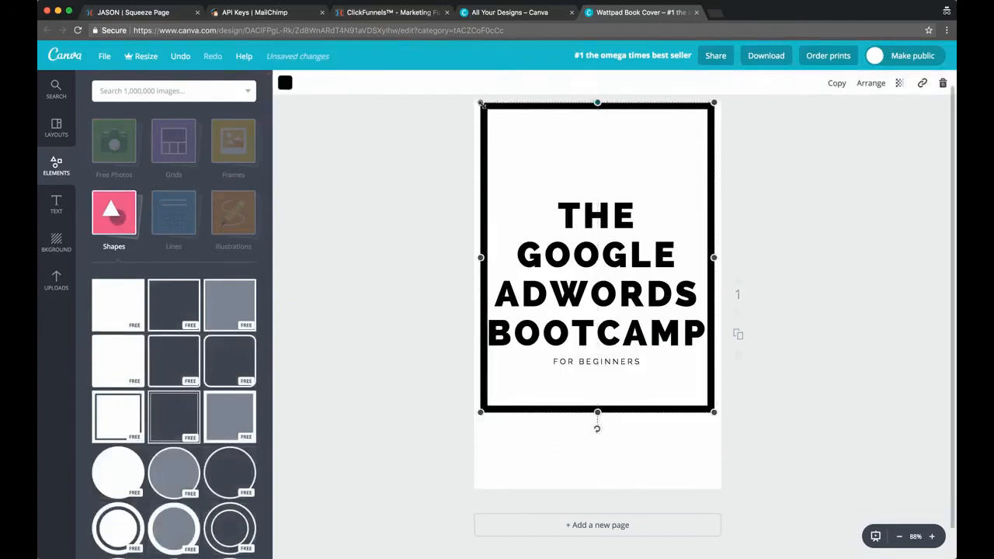
Stretch the black outline to the cover's left, right and bottom edges so it frames the whole page
drag(480, 258, 468, 257)
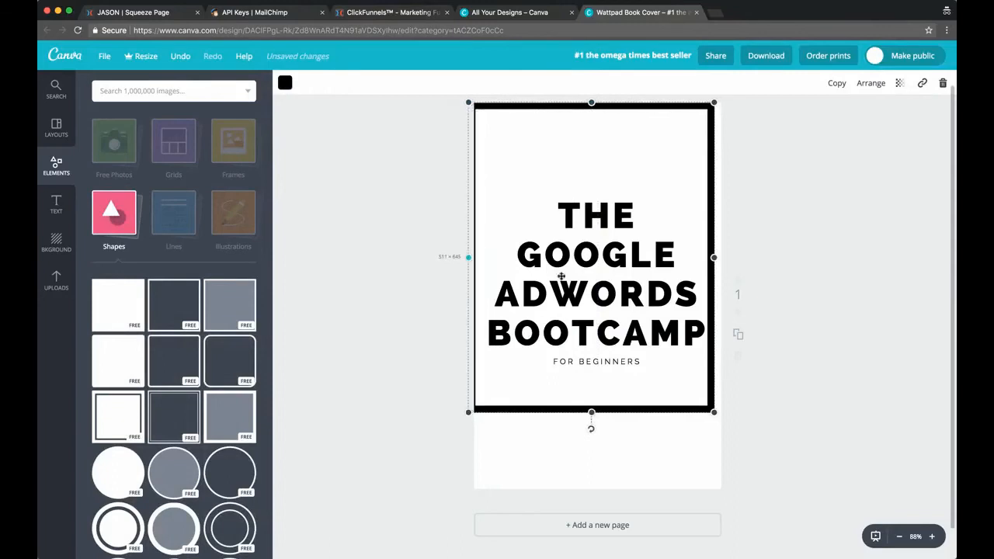
mouse_move(715, 258)
mouse_down()
mouse_move(738, 256)
mouse_move(724, 257)
mouse_up()
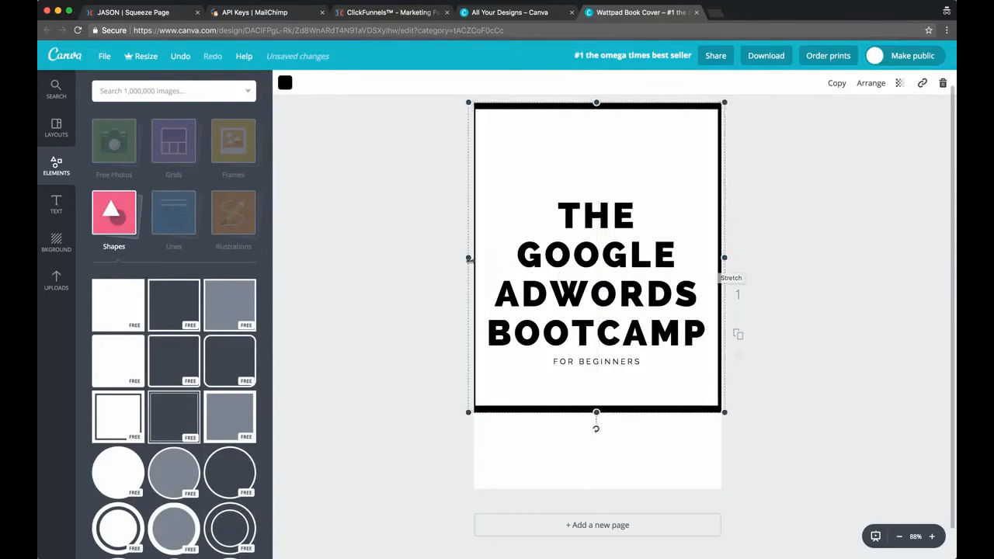
drag(469, 257, 471, 257)
drag(598, 412, 598, 491)
click(770, 238)
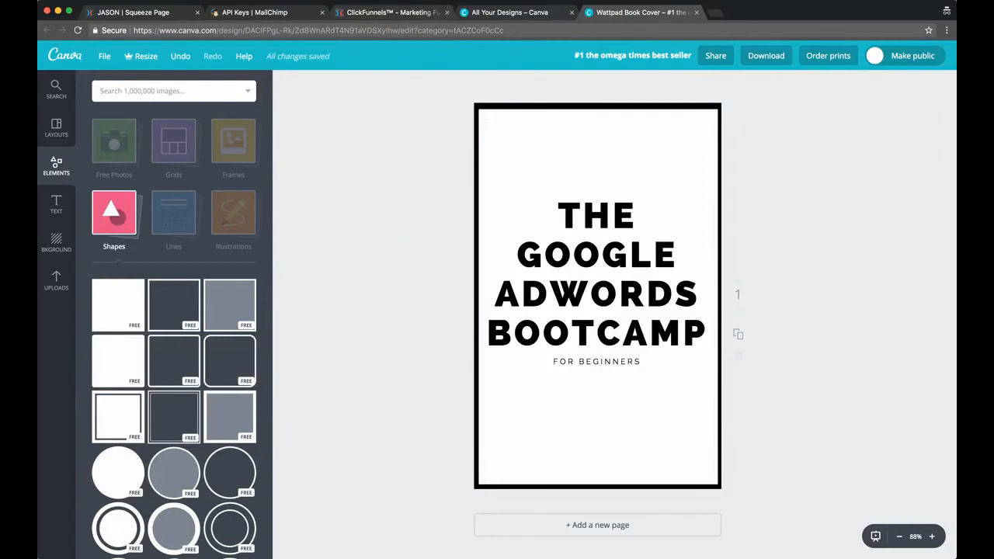
click(470, 2)
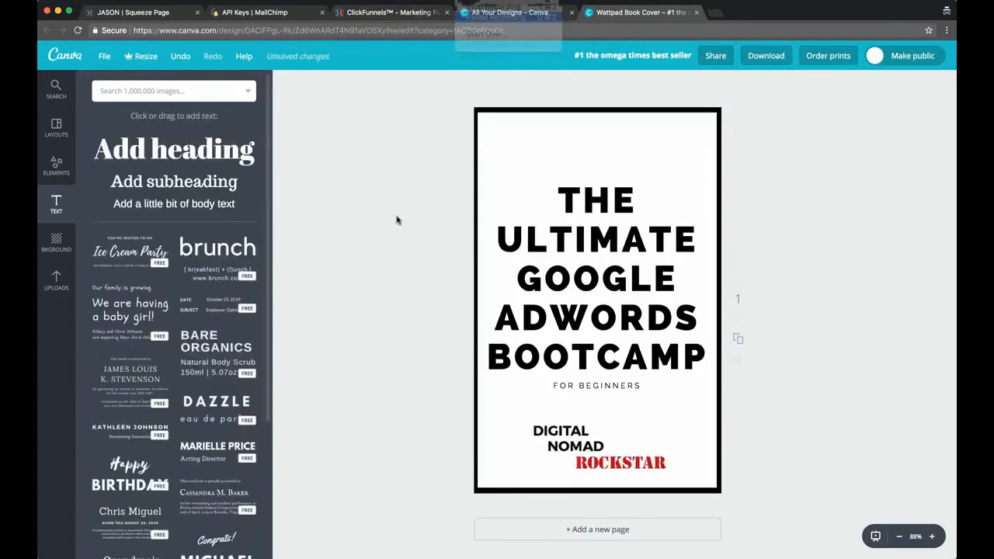
Shrink the Digital Nomad Rockstar logo and place it centred near the bottom edge of the cover
click(518, 425)
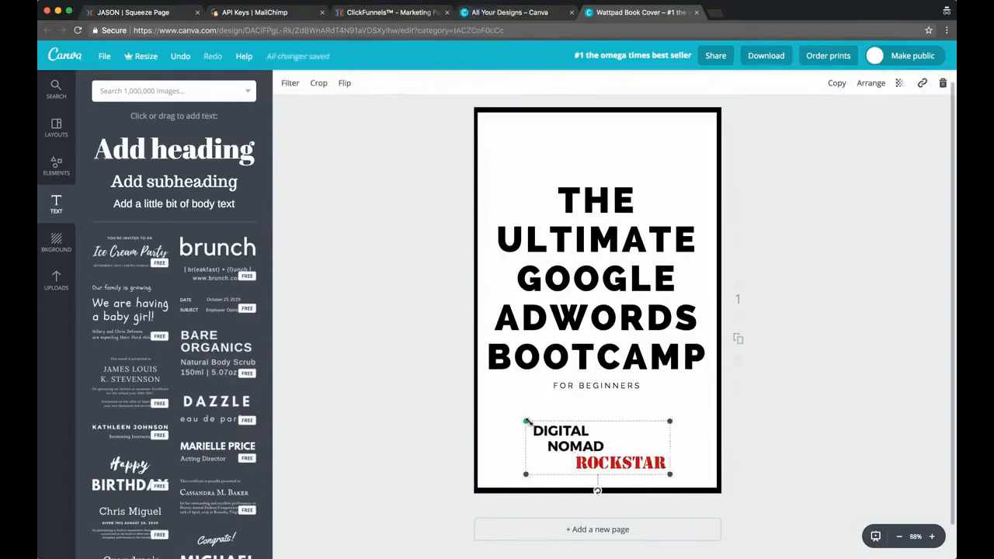
drag(516, 420, 587, 468)
click(585, 402)
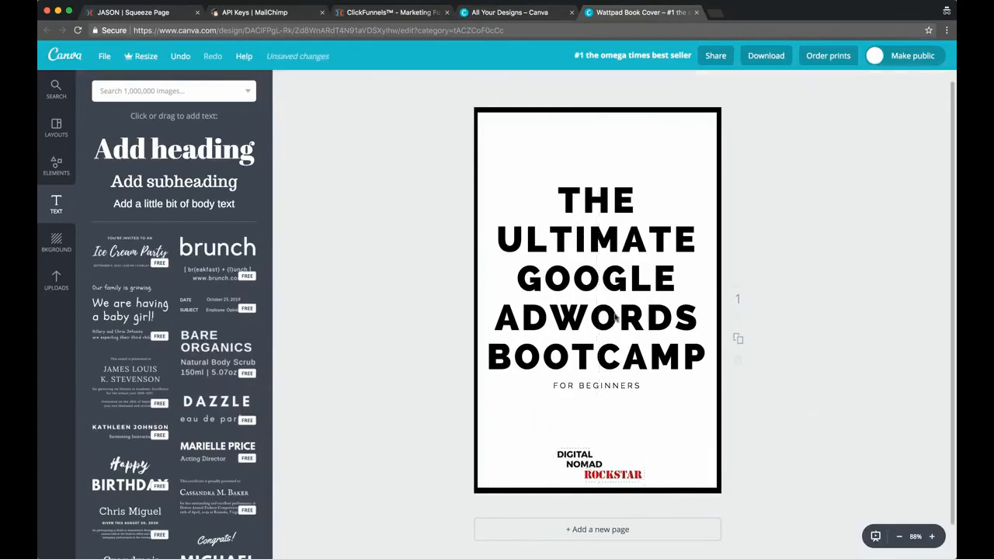
Set the "FOR BEGINNERS" subtitle's font size to 21, moving the black frame aside to reach the text and back around the cover
click(596, 386)
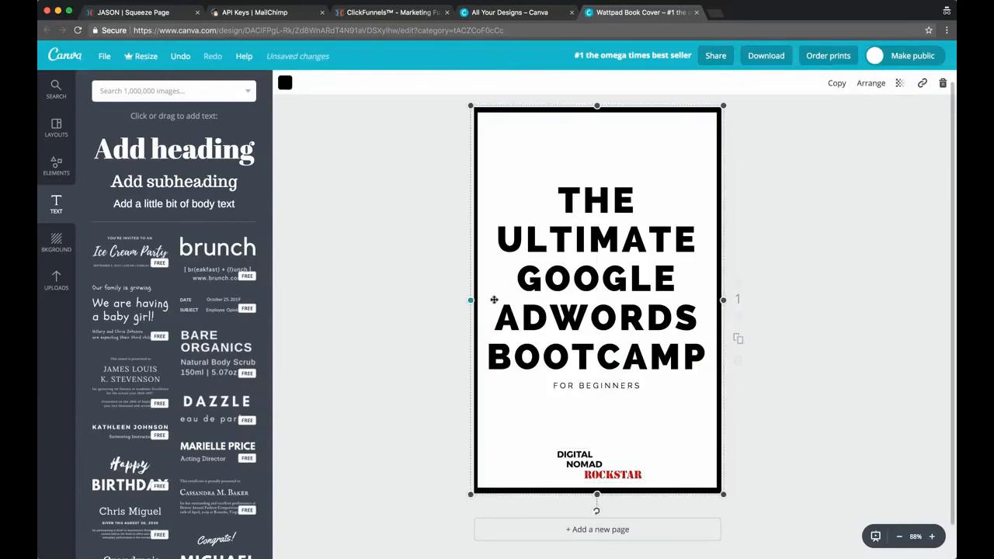
drag(522, 314, 754, 312)
double_click(588, 386)
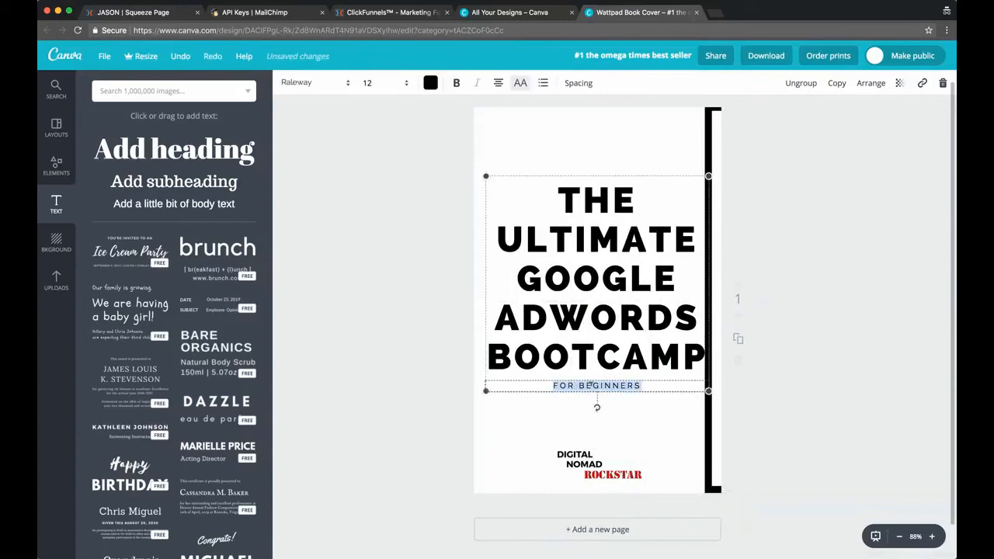
click(378, 83)
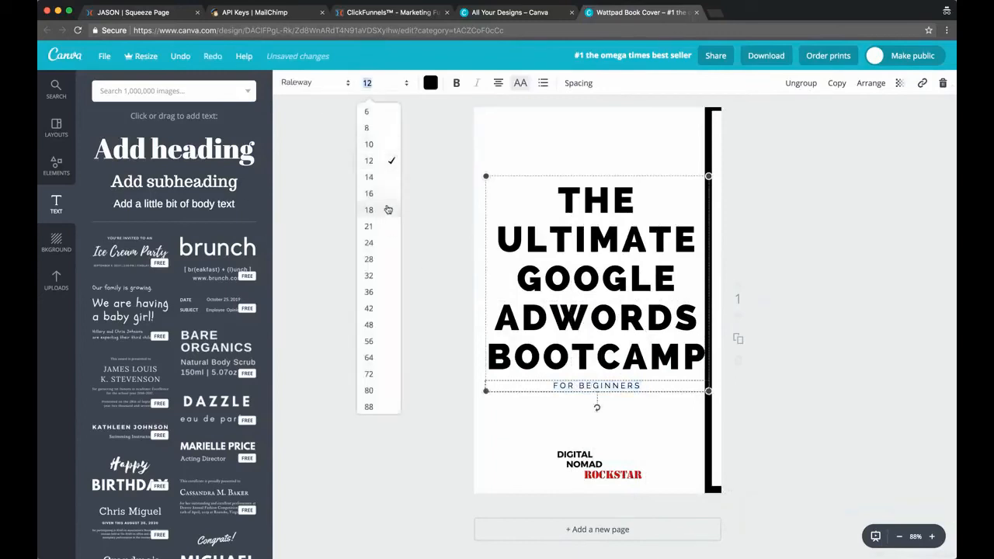
click(380, 210)
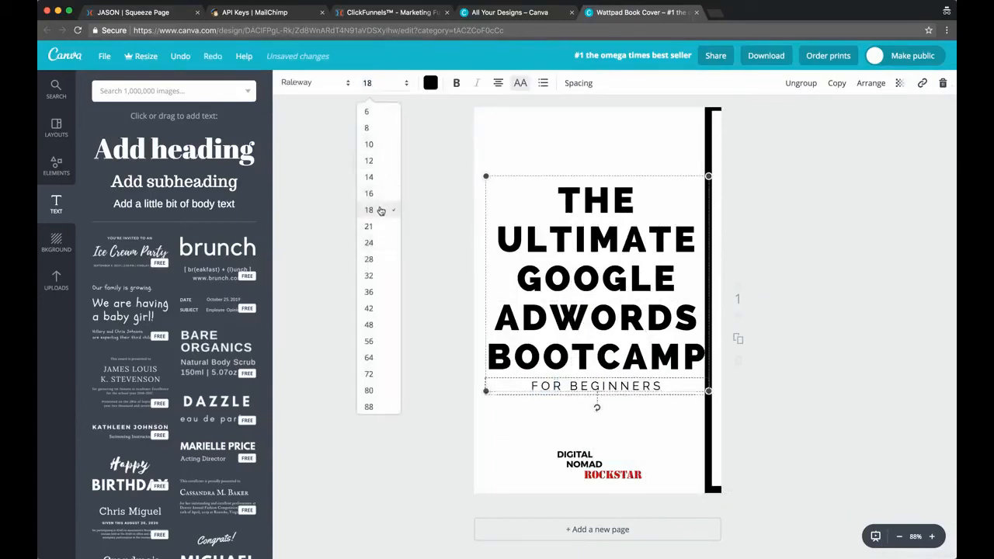
click(367, 84)
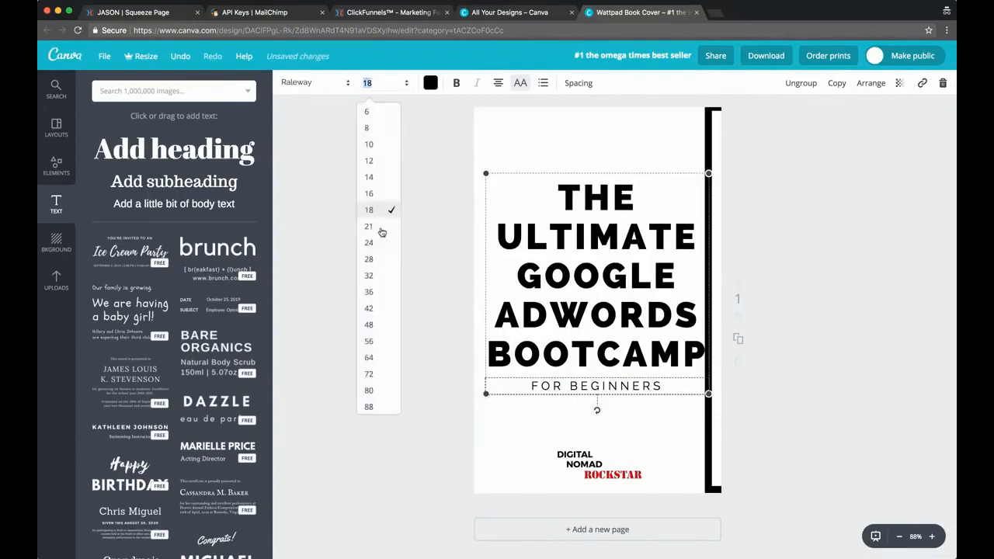
click(379, 227)
click(413, 282)
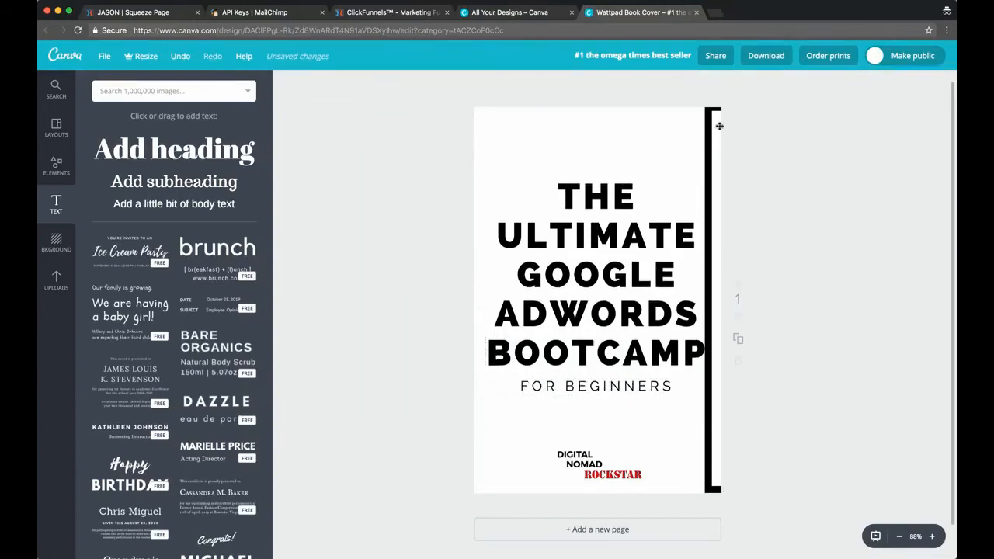
drag(707, 118, 472, 121)
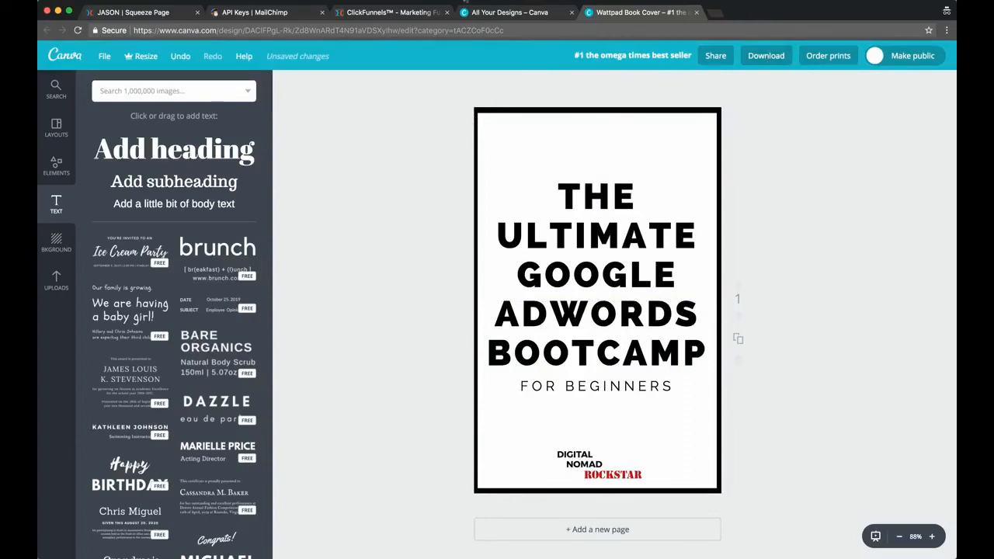
In the ClickFunnels squeeze page editor, replace the businessman photo with the uploaded Ultimate Google Adwords Bootcamp cover image
click(463, 1)
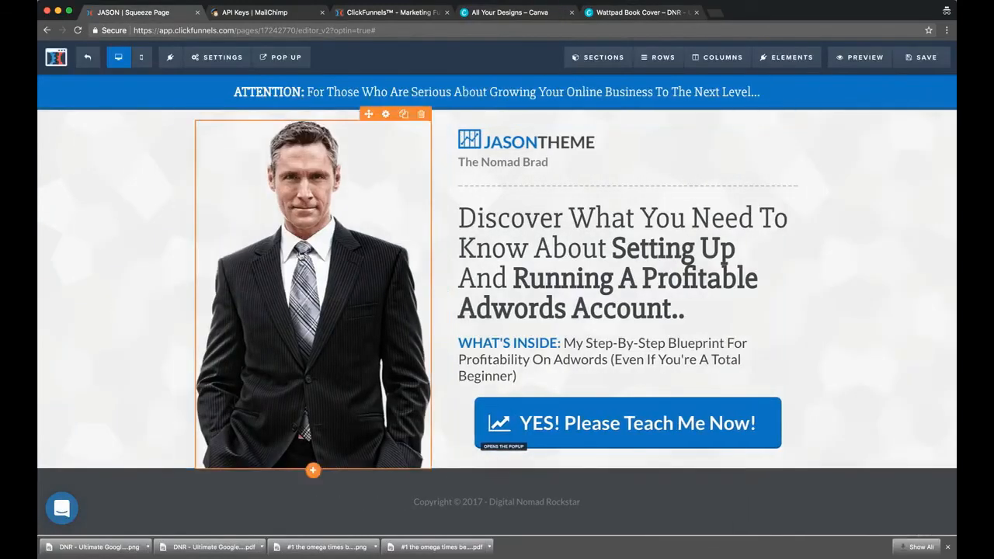
click(301, 256)
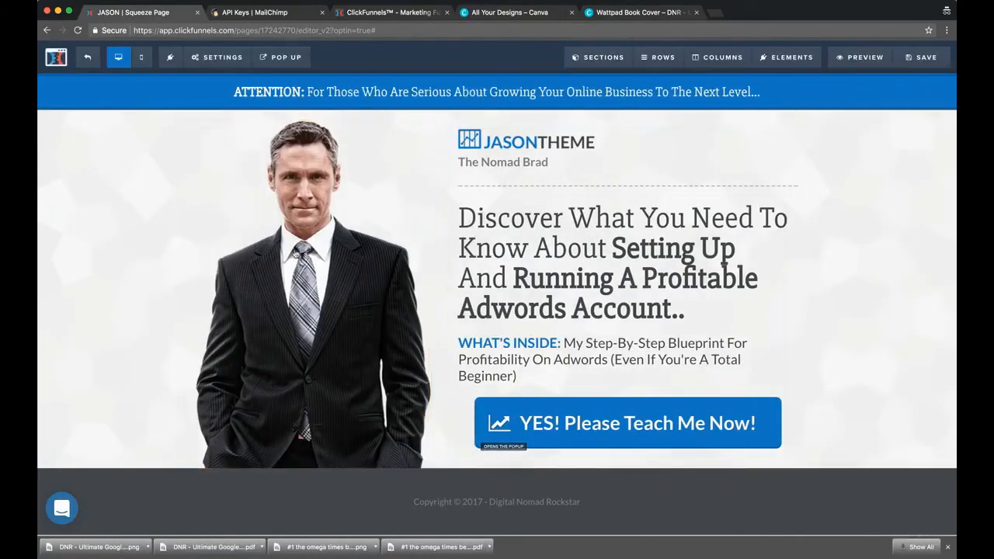
click(932, 177)
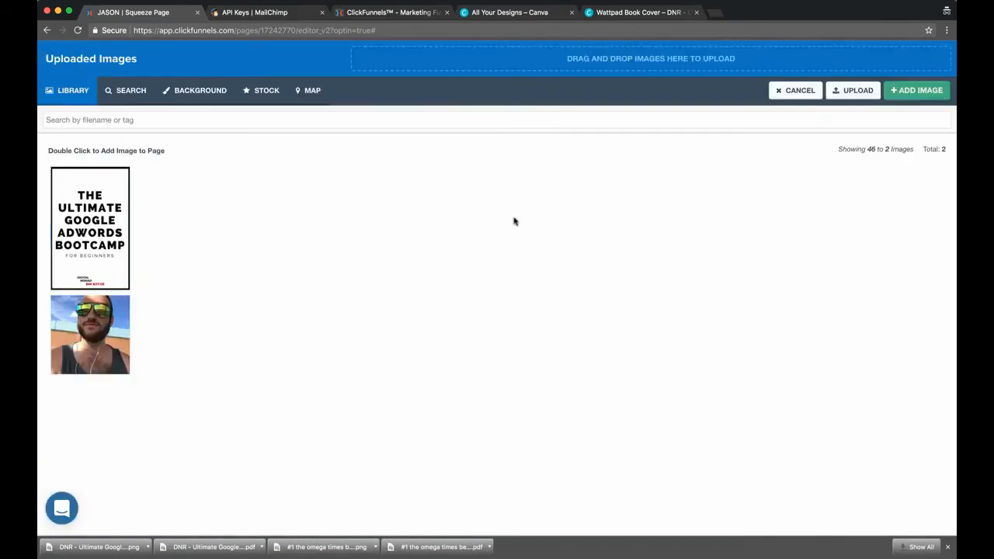
double_click(100, 226)
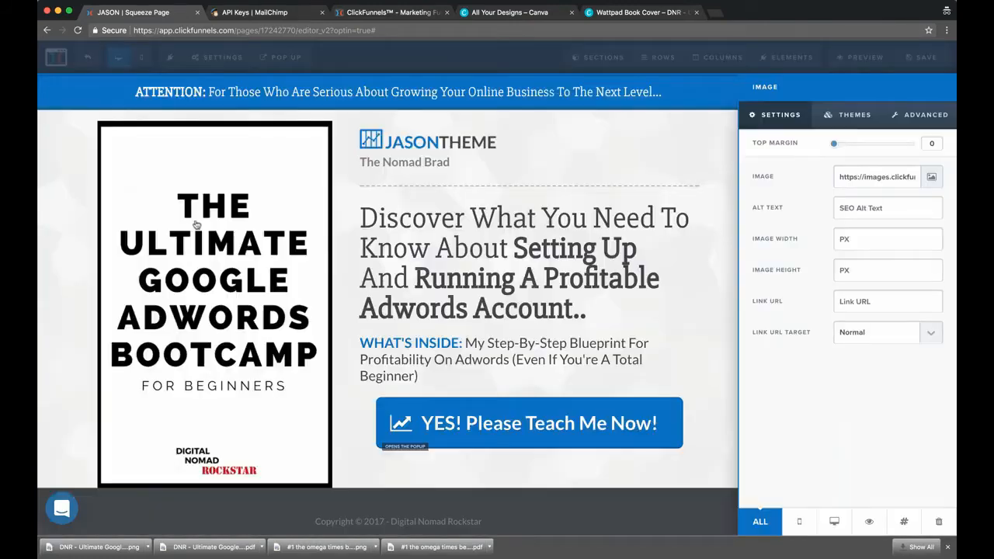
click(56, 268)
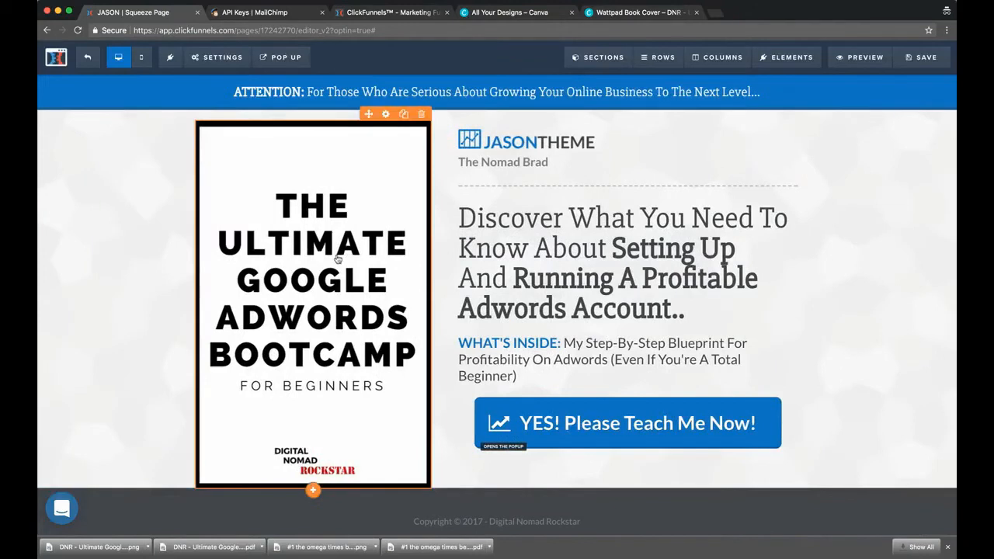
Try image widths of 800 and 400 px for the book cover, and clear the width value
click(338, 258)
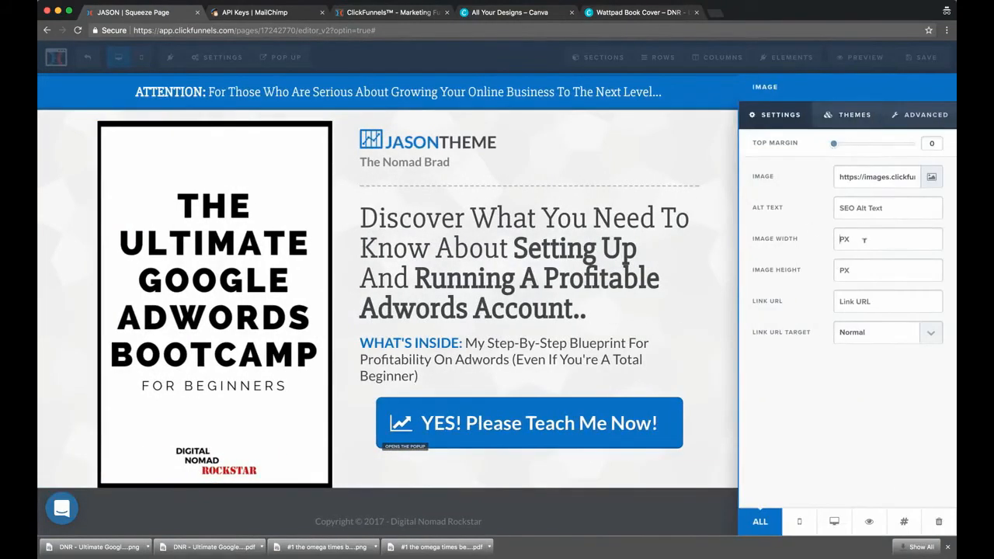
text(800)
key(BackSpace)
key(BackSpace)
key(BackSpace)
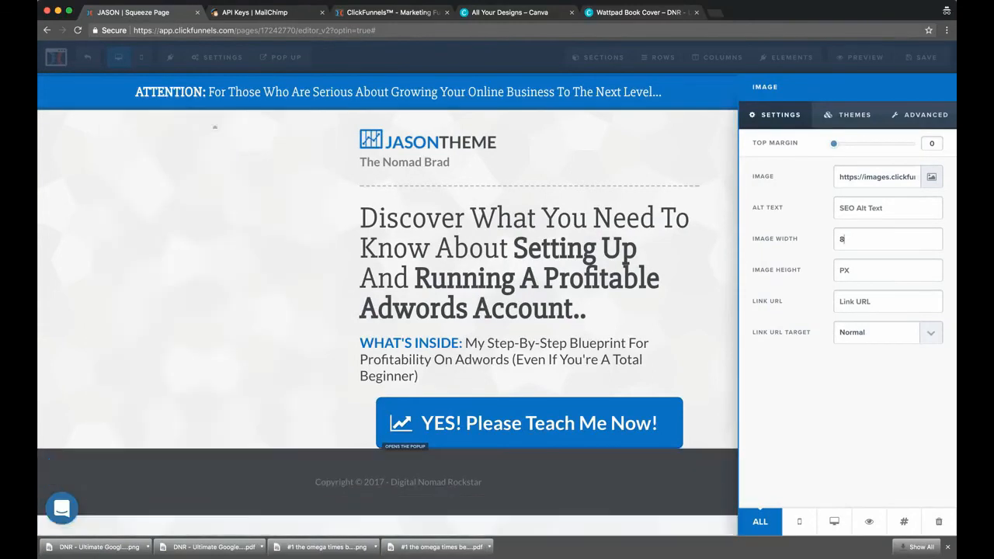
text(400)
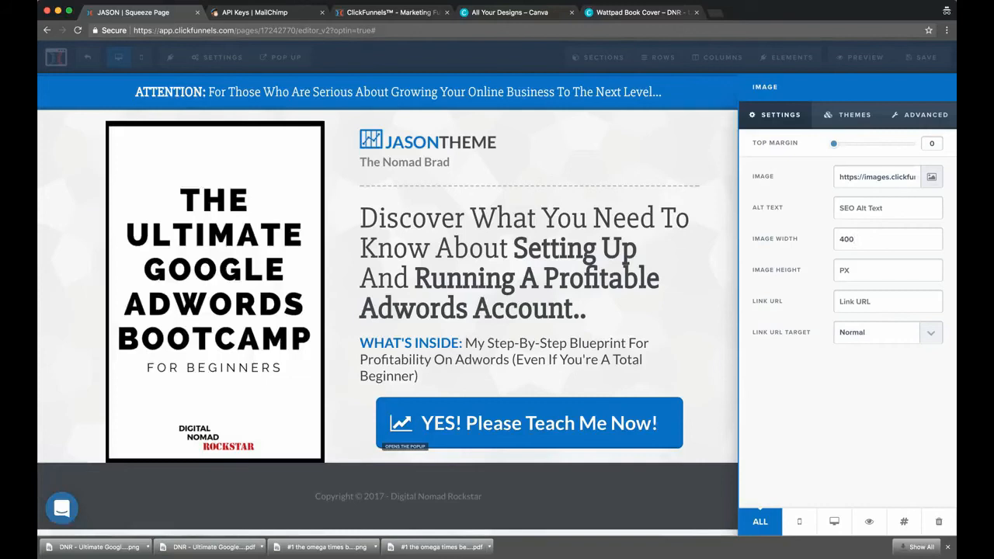
key(BackSpace)
key(BackSpace)
key(BackSpace)
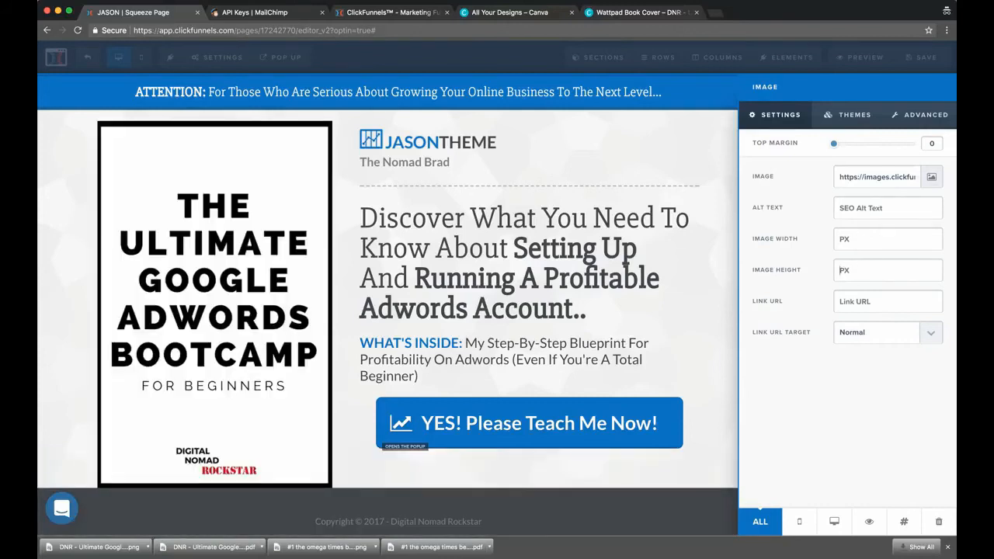
Set the book cover's image height to 500 px after trying 400 and 600, and close its settings
text(400)
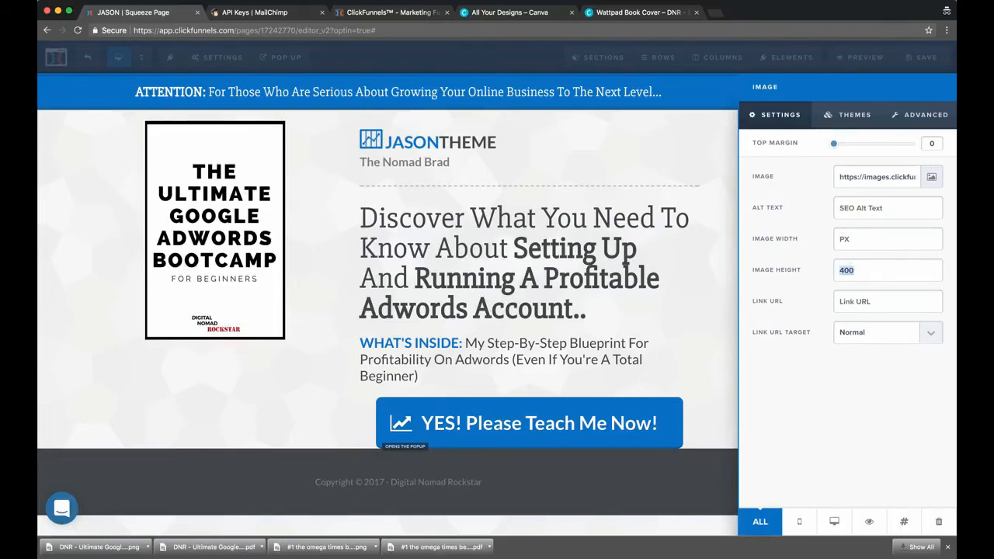
text(600)
key(BackSpace)
key(BackSpace)
key(BackSpace)
text(500)
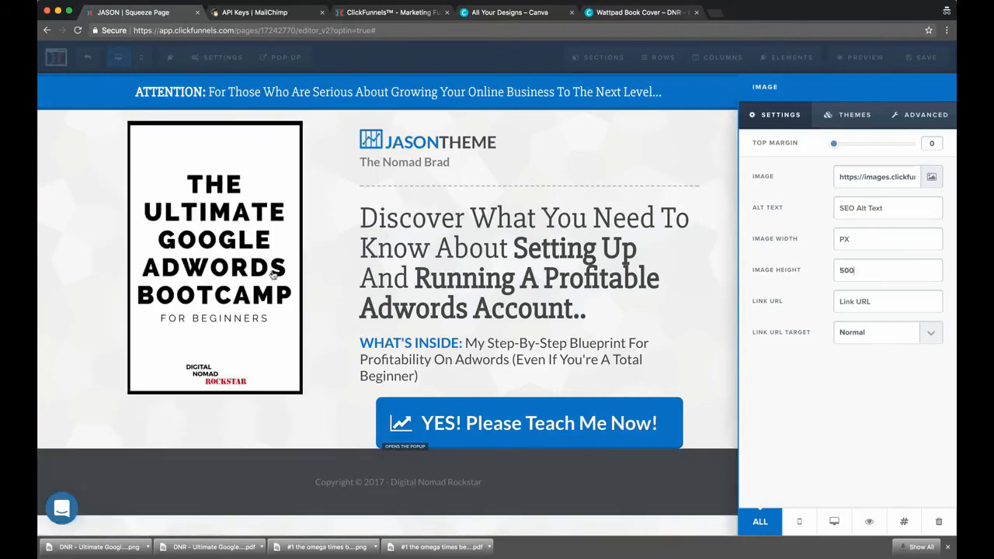
click(328, 257)
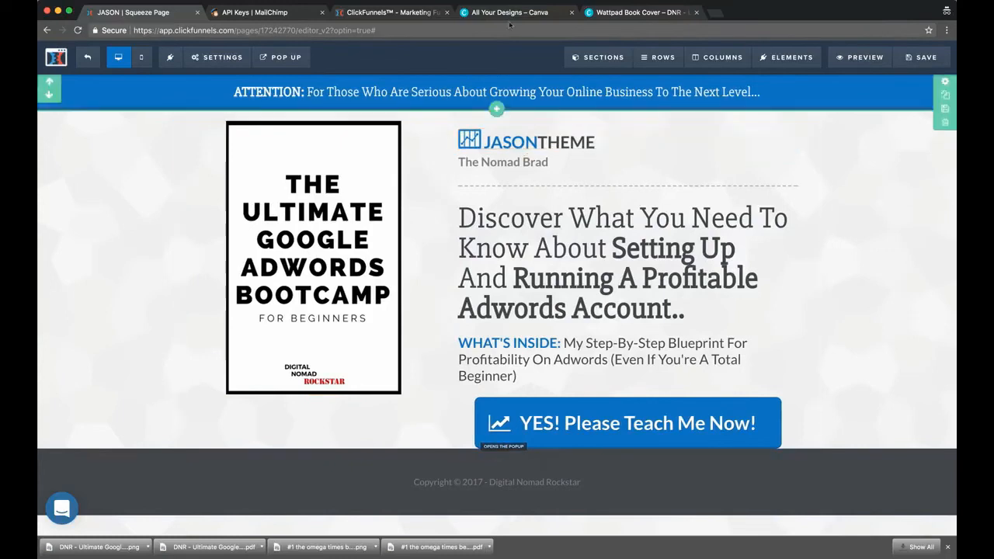
Replace the JASONTHEME logo above the headline with the uploaded Digital Nomad Rockstar logo
click(466, 1)
click(490, 22)
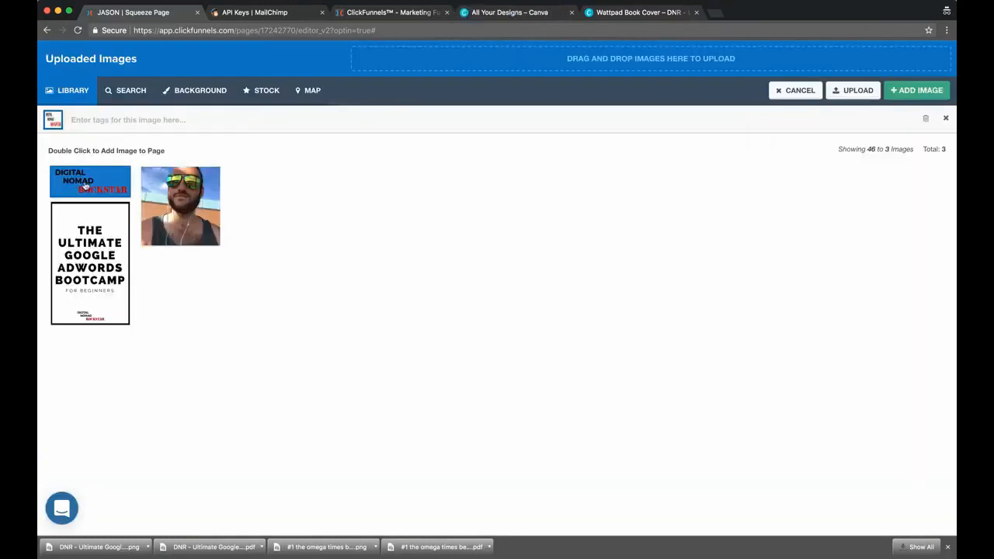
double_click(86, 184)
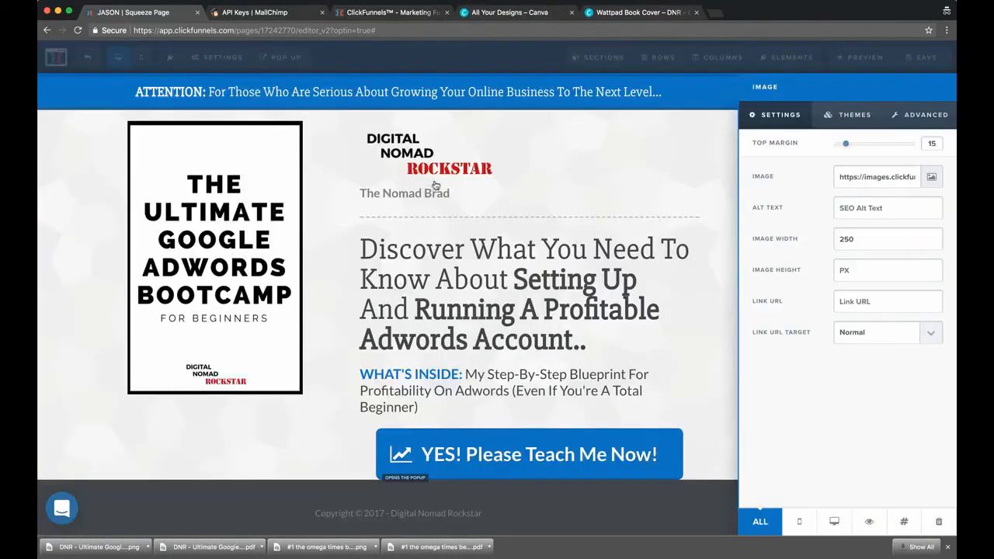
click(487, 177)
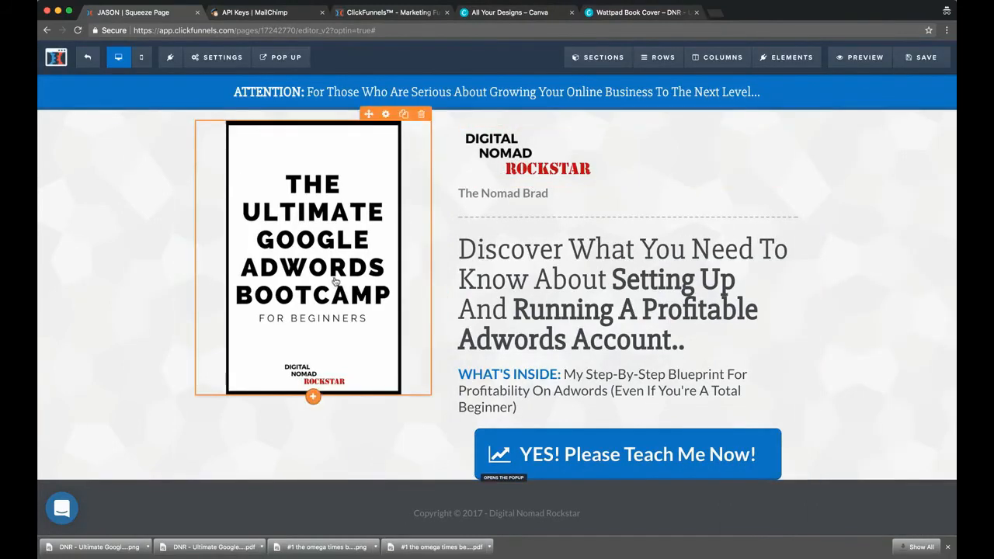
Close the browser's bar of downloaded files below the squeeze page
scroll(544, 311, down, 1)
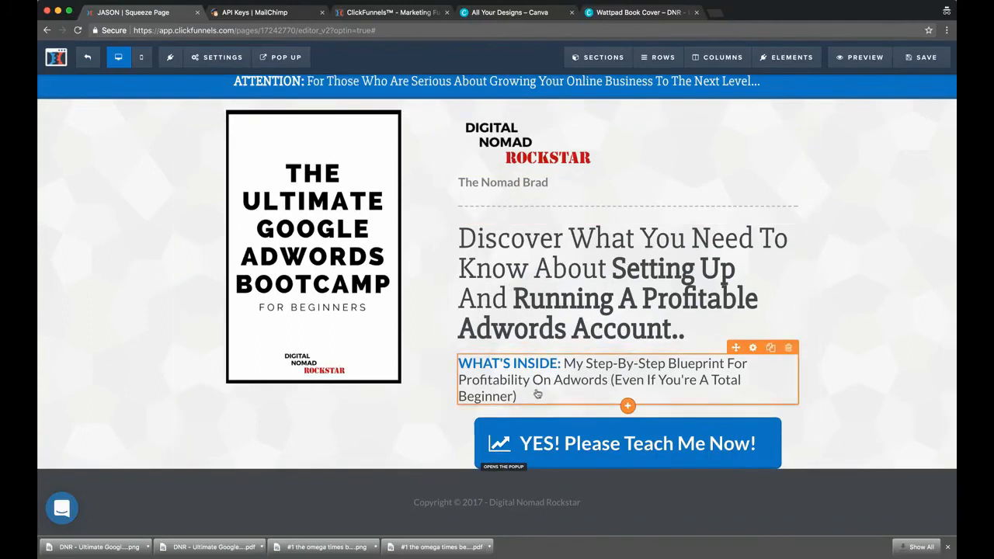
scroll(526, 386, up, 1)
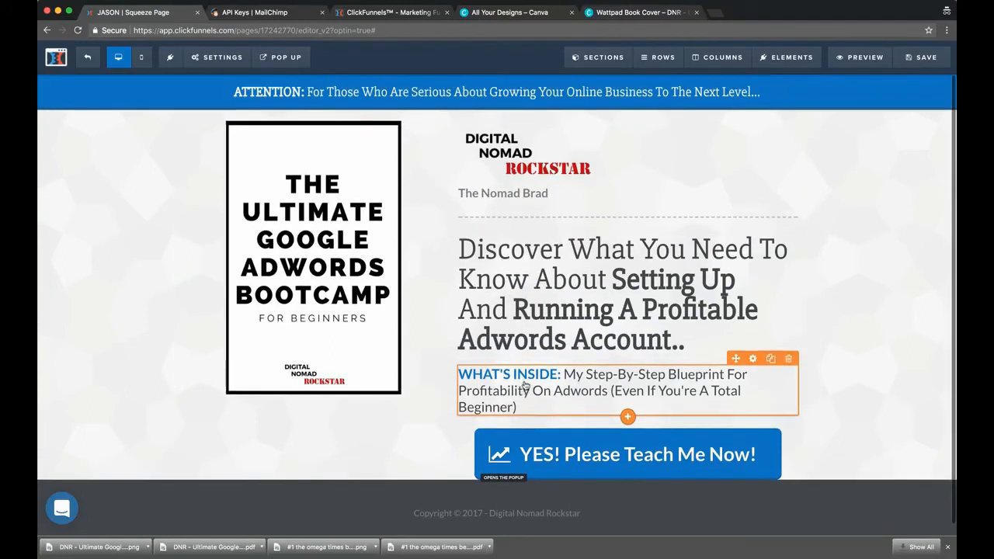
click(948, 547)
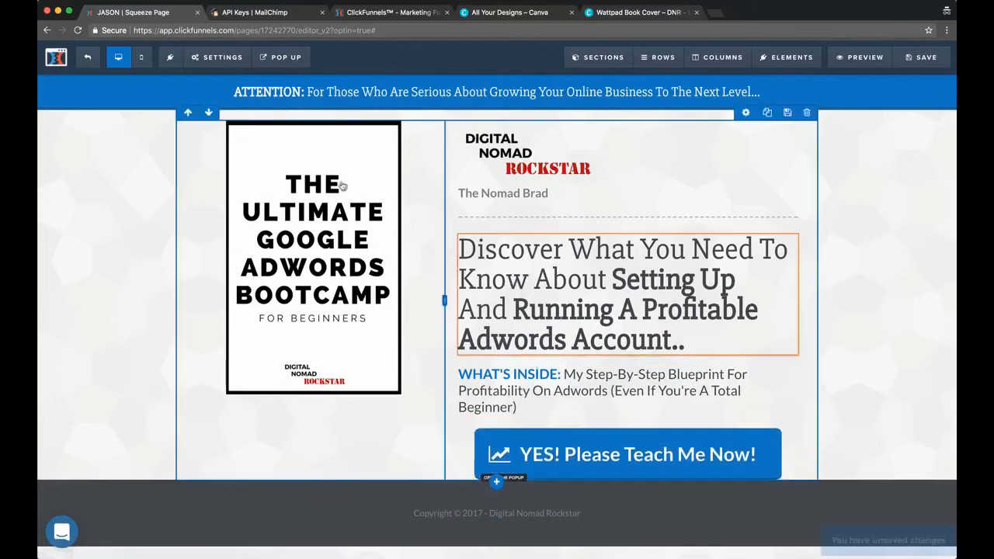
Save the squeeze page and open its live preview
click(922, 61)
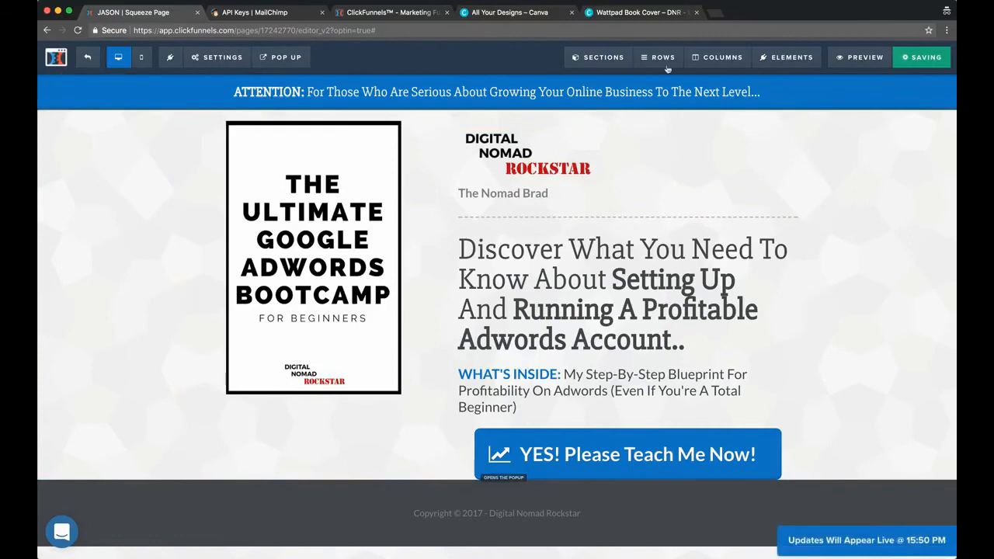
click(857, 59)
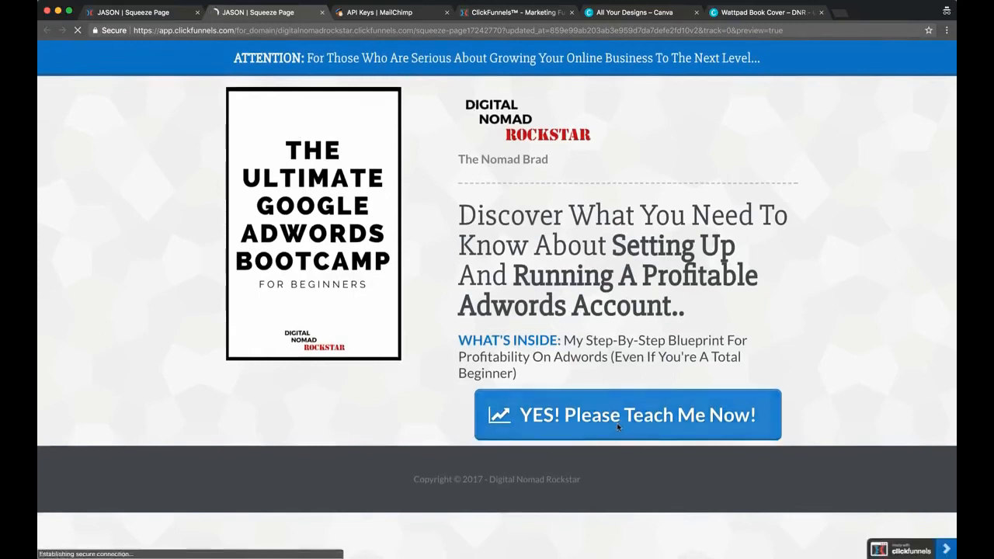
Test the opt-in on the previewed squeeze page by opening its sign-up popup and submitting an email address
click(617, 422)
click(484, 253)
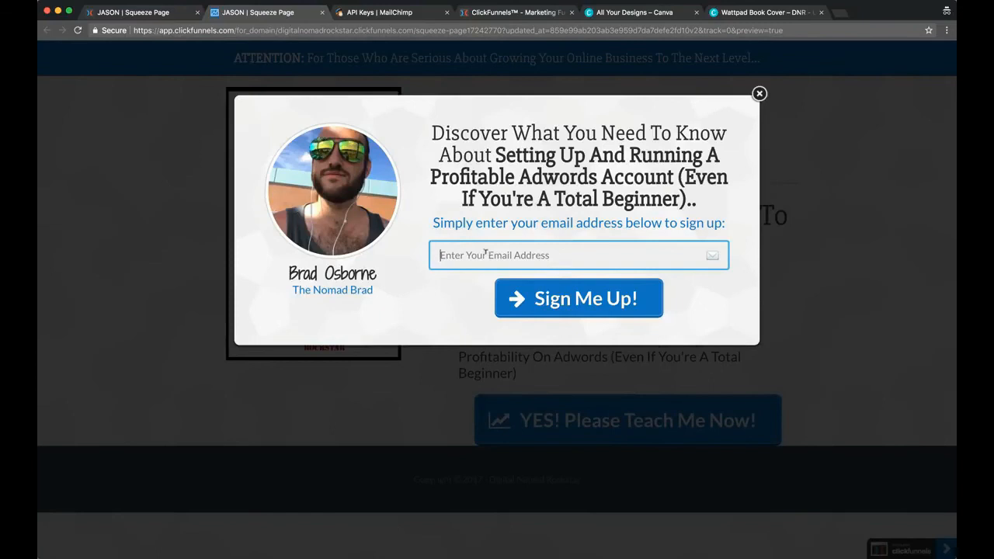
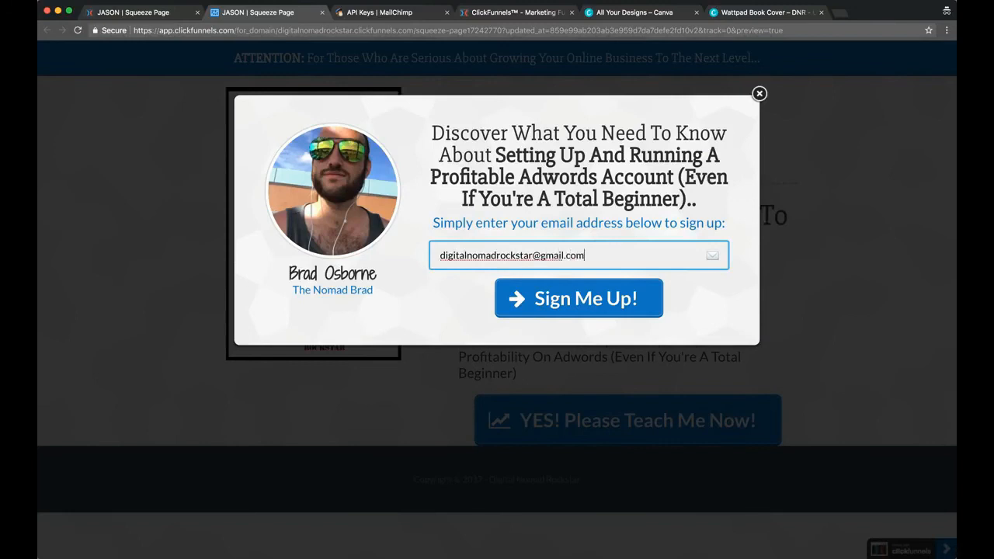
click(584, 309)
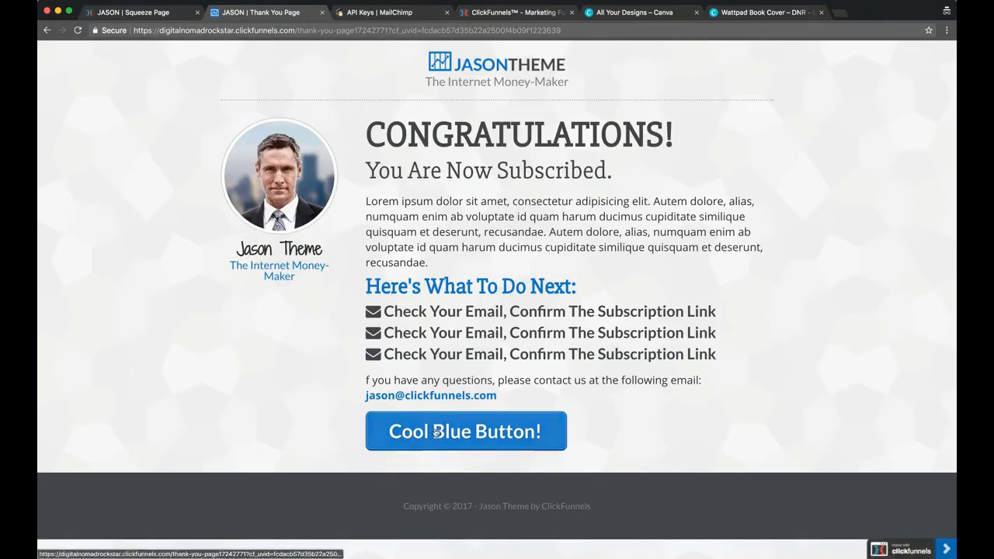
Leave the preview and the squeeze page editor, and open the funnel's Thank You Page for editing
click(153, 16)
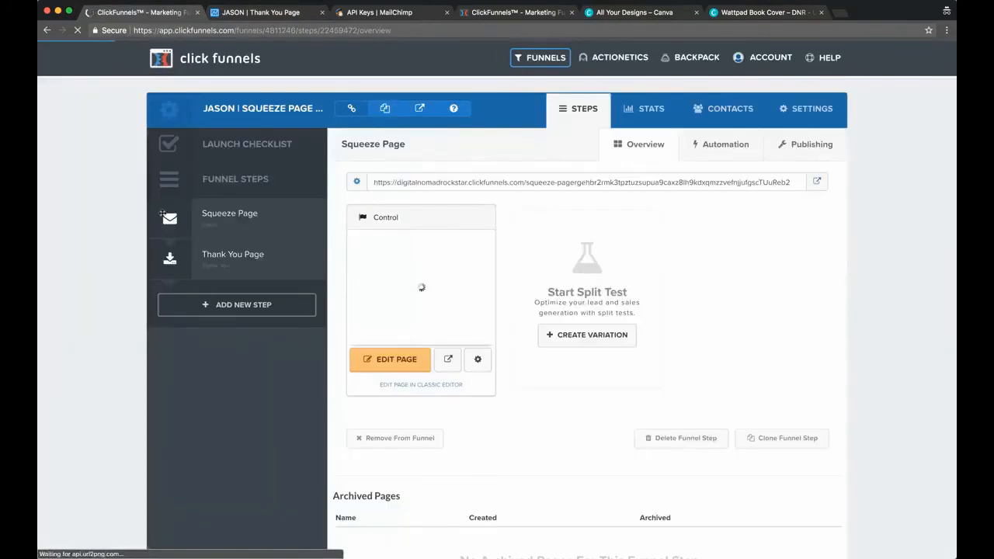
click(163, 214)
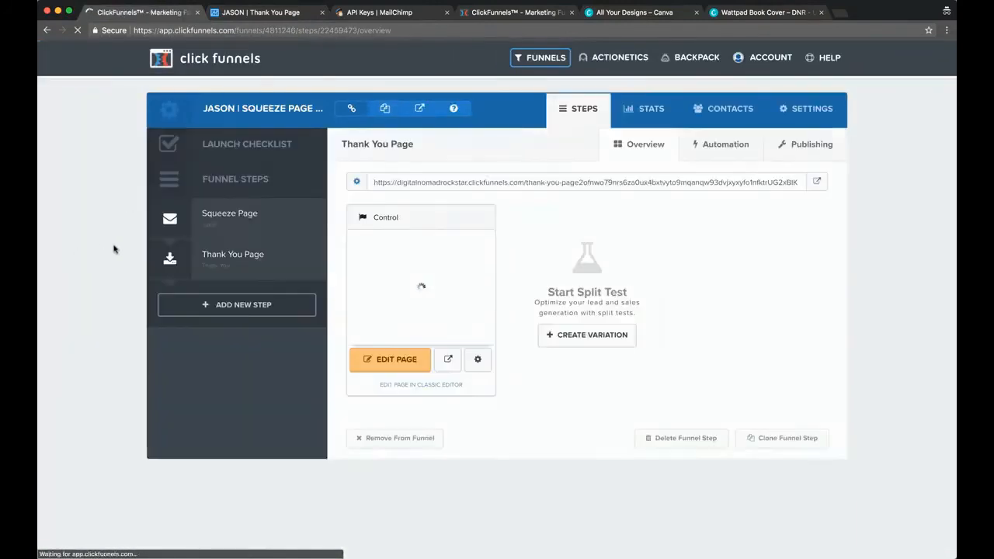
click(391, 364)
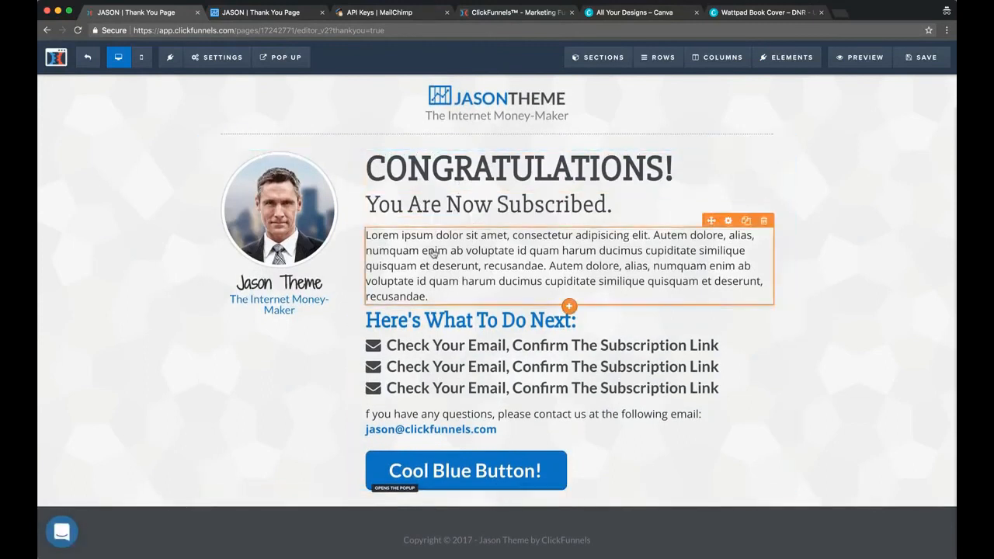
Delete the lorem ipsum paragraph below "You Are Now Subscribed." on the thank you page
click(765, 221)
click(604, 96)
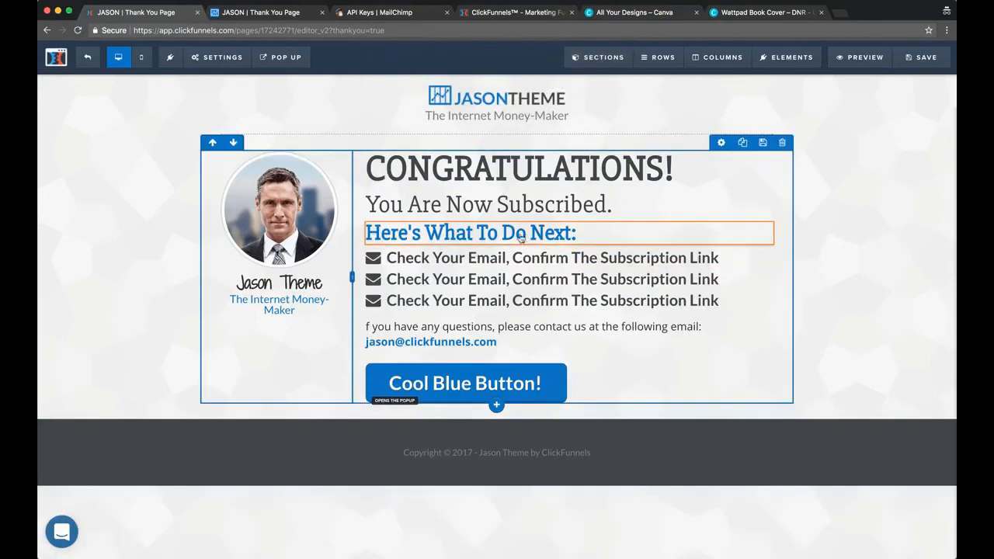